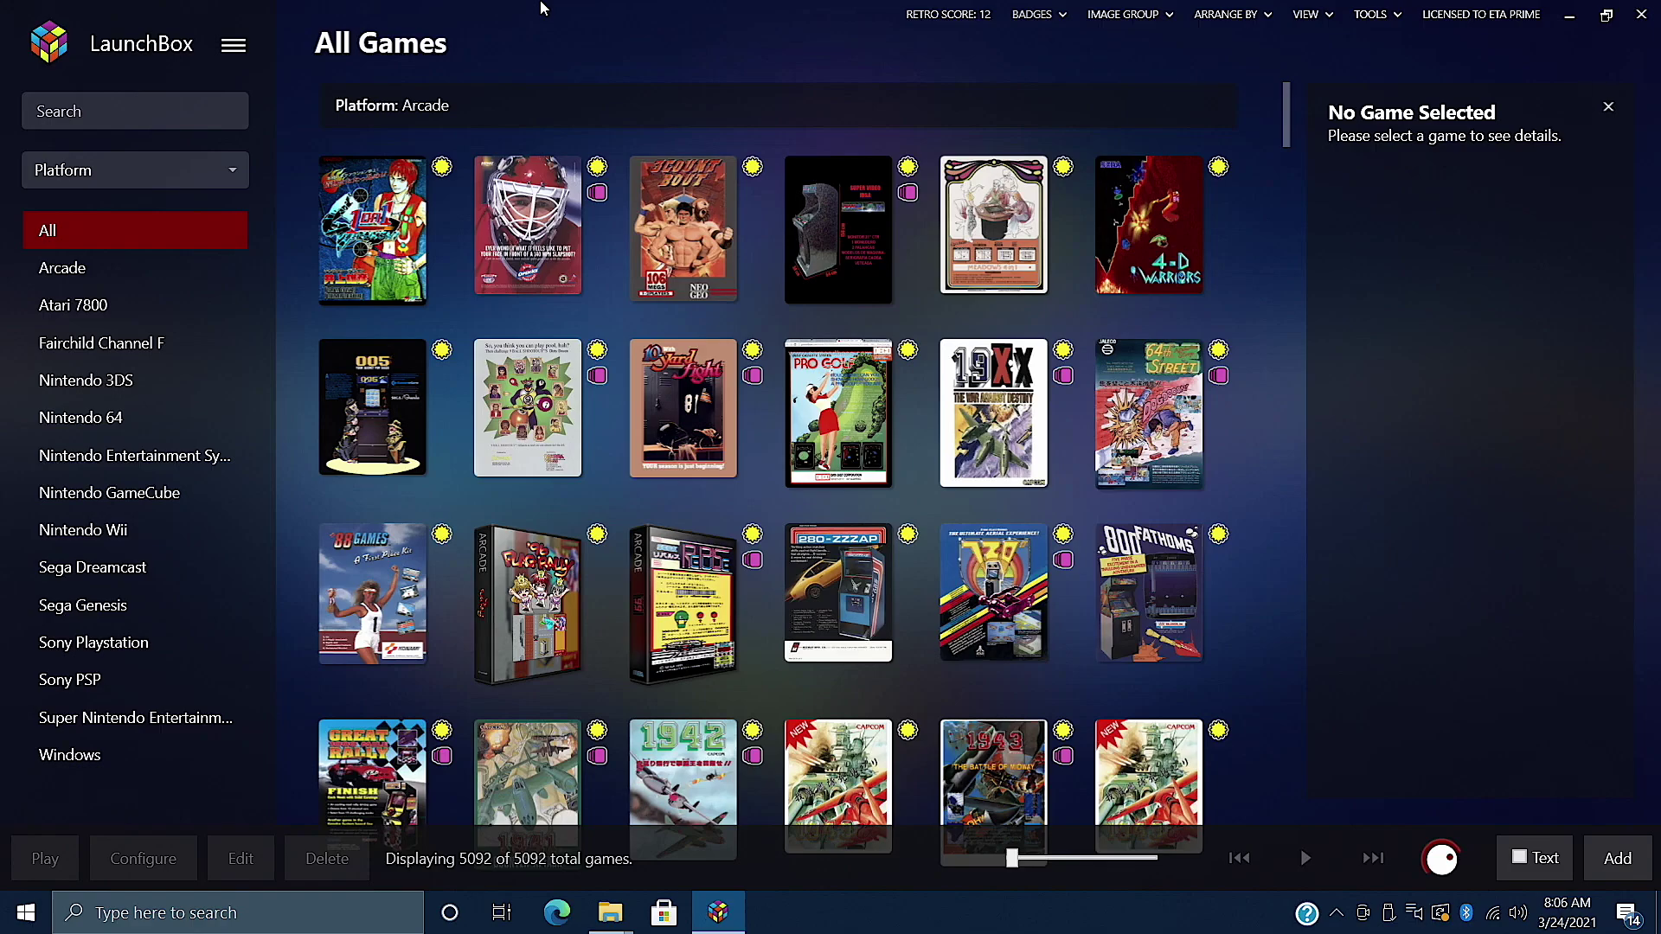
# Open the emulator manager to review the configured emulators and their application paths, and close it.
pyautogui.click(233, 43)
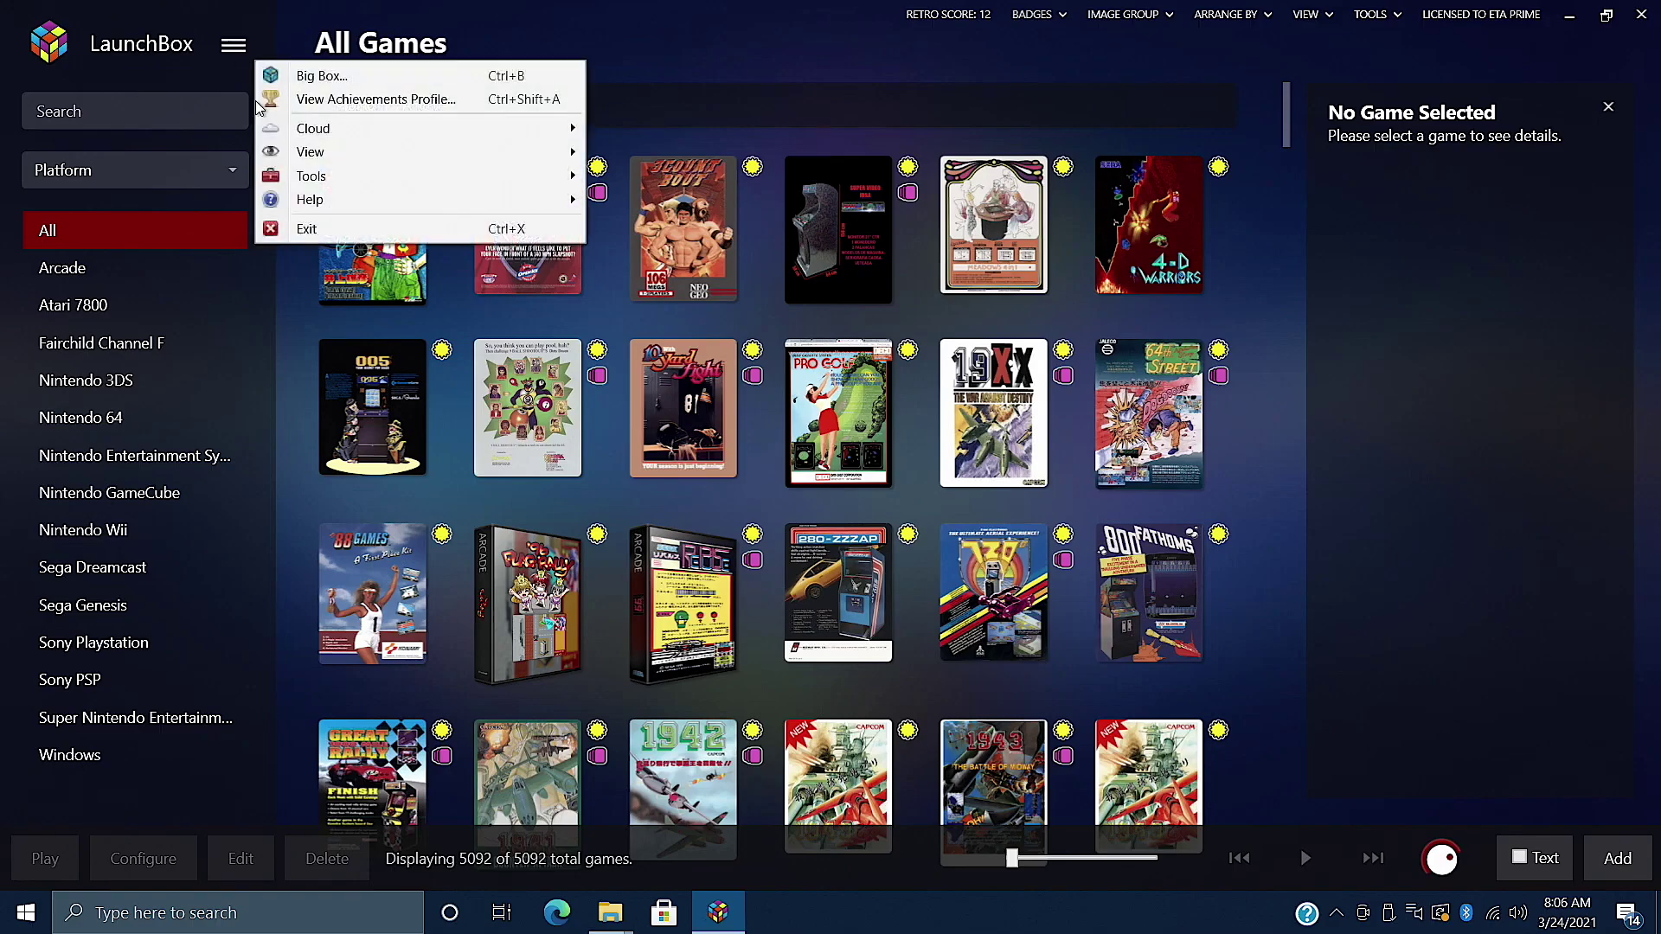
pyautogui.moveTo(363, 175)
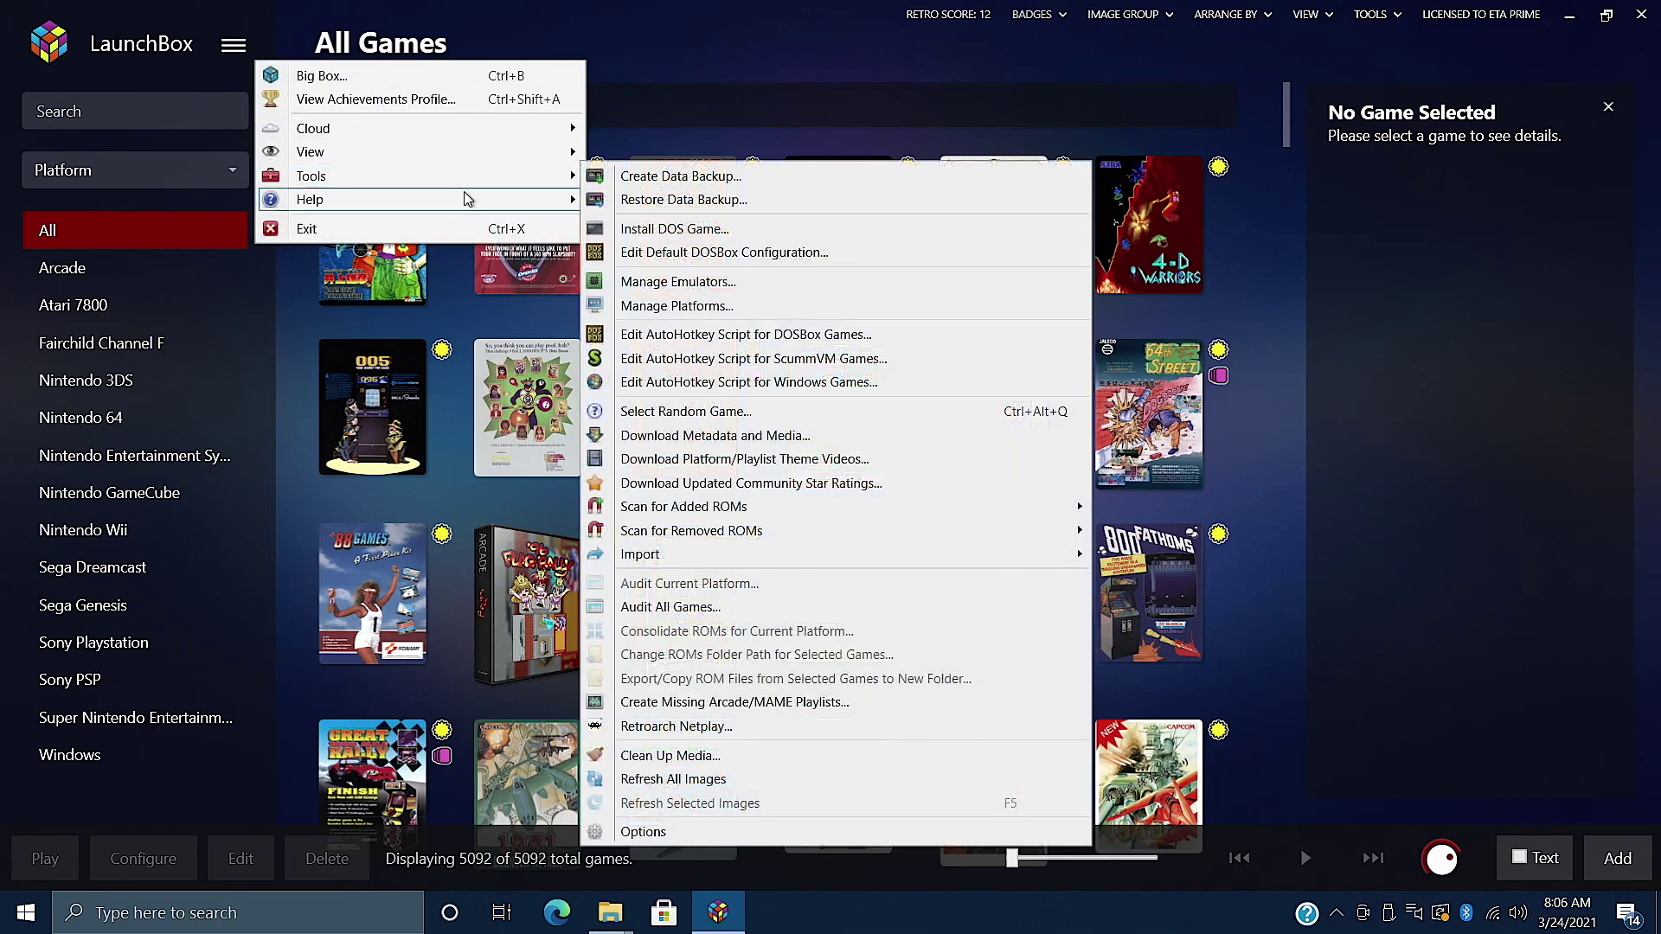
pyautogui.click(692, 285)
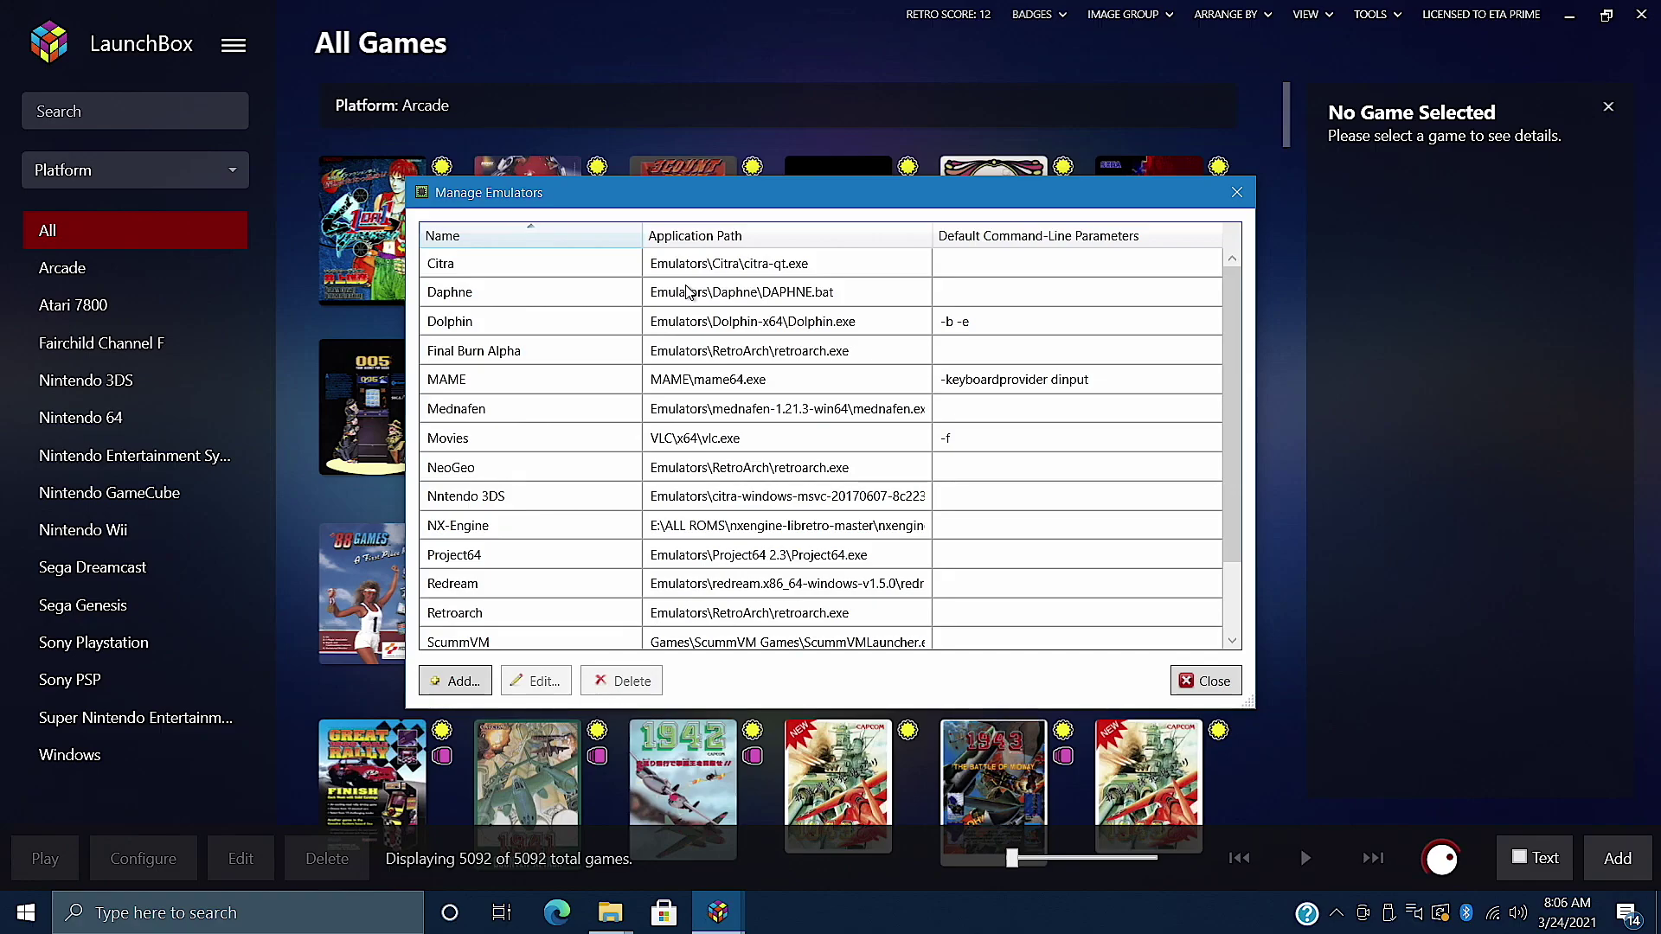
pyautogui.click(1244, 190)
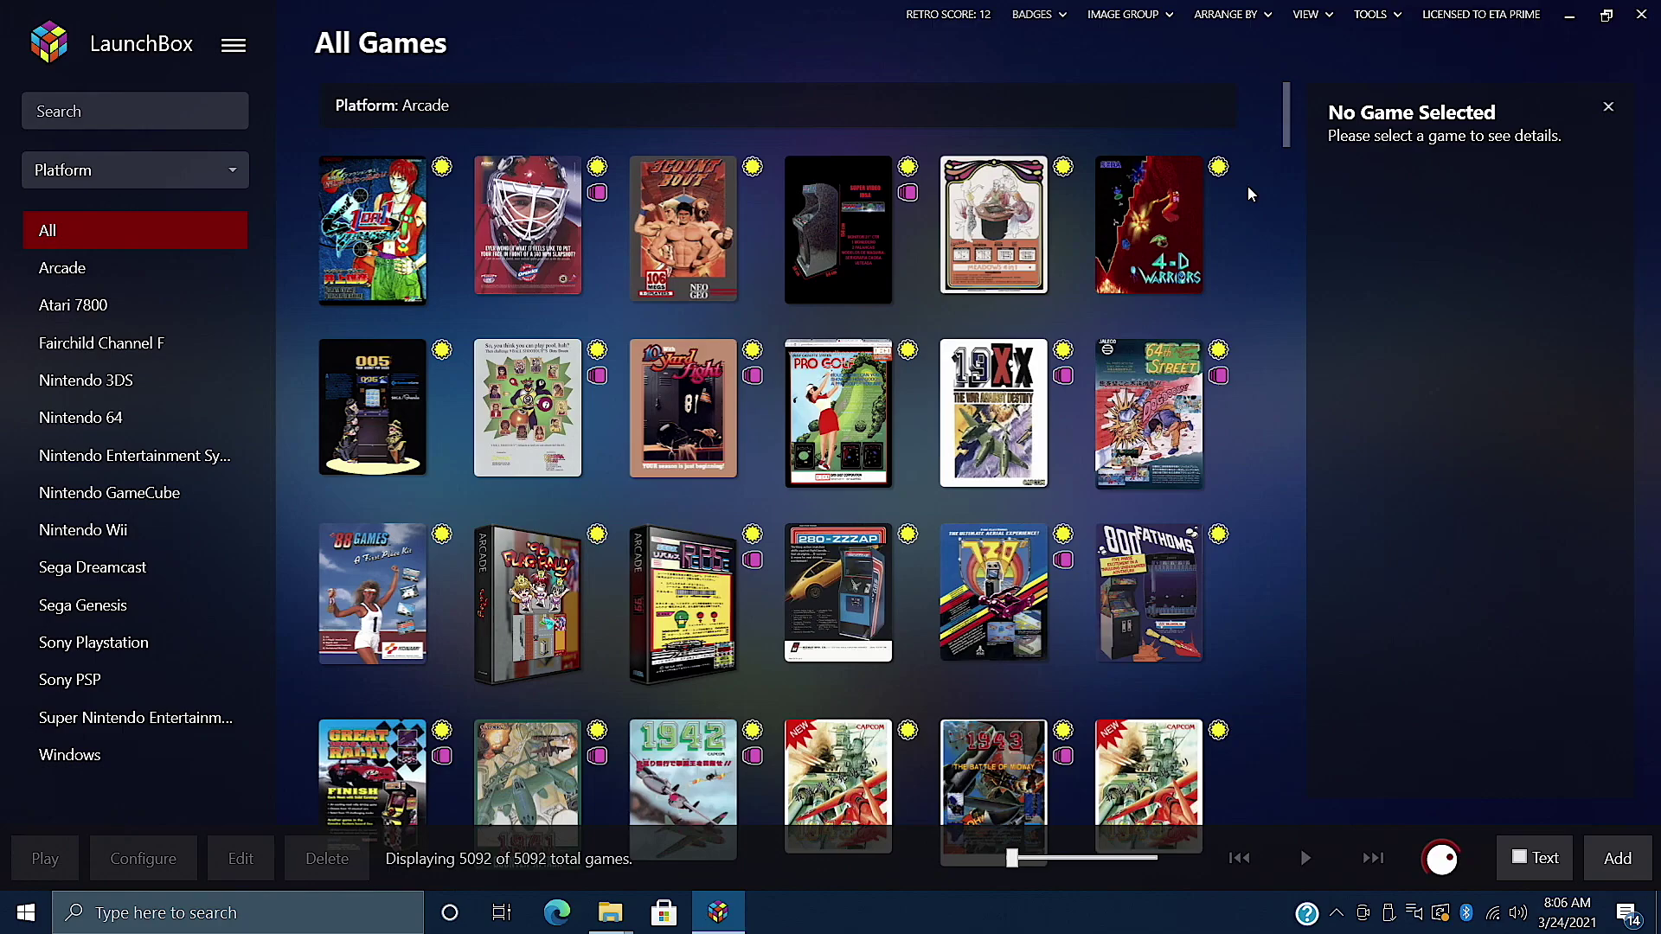
# Snap LaunchBox to half the screen and open the Sony Playstation Minis folder from the desktop beside it to view the game files.
pyautogui.press('super+Right')
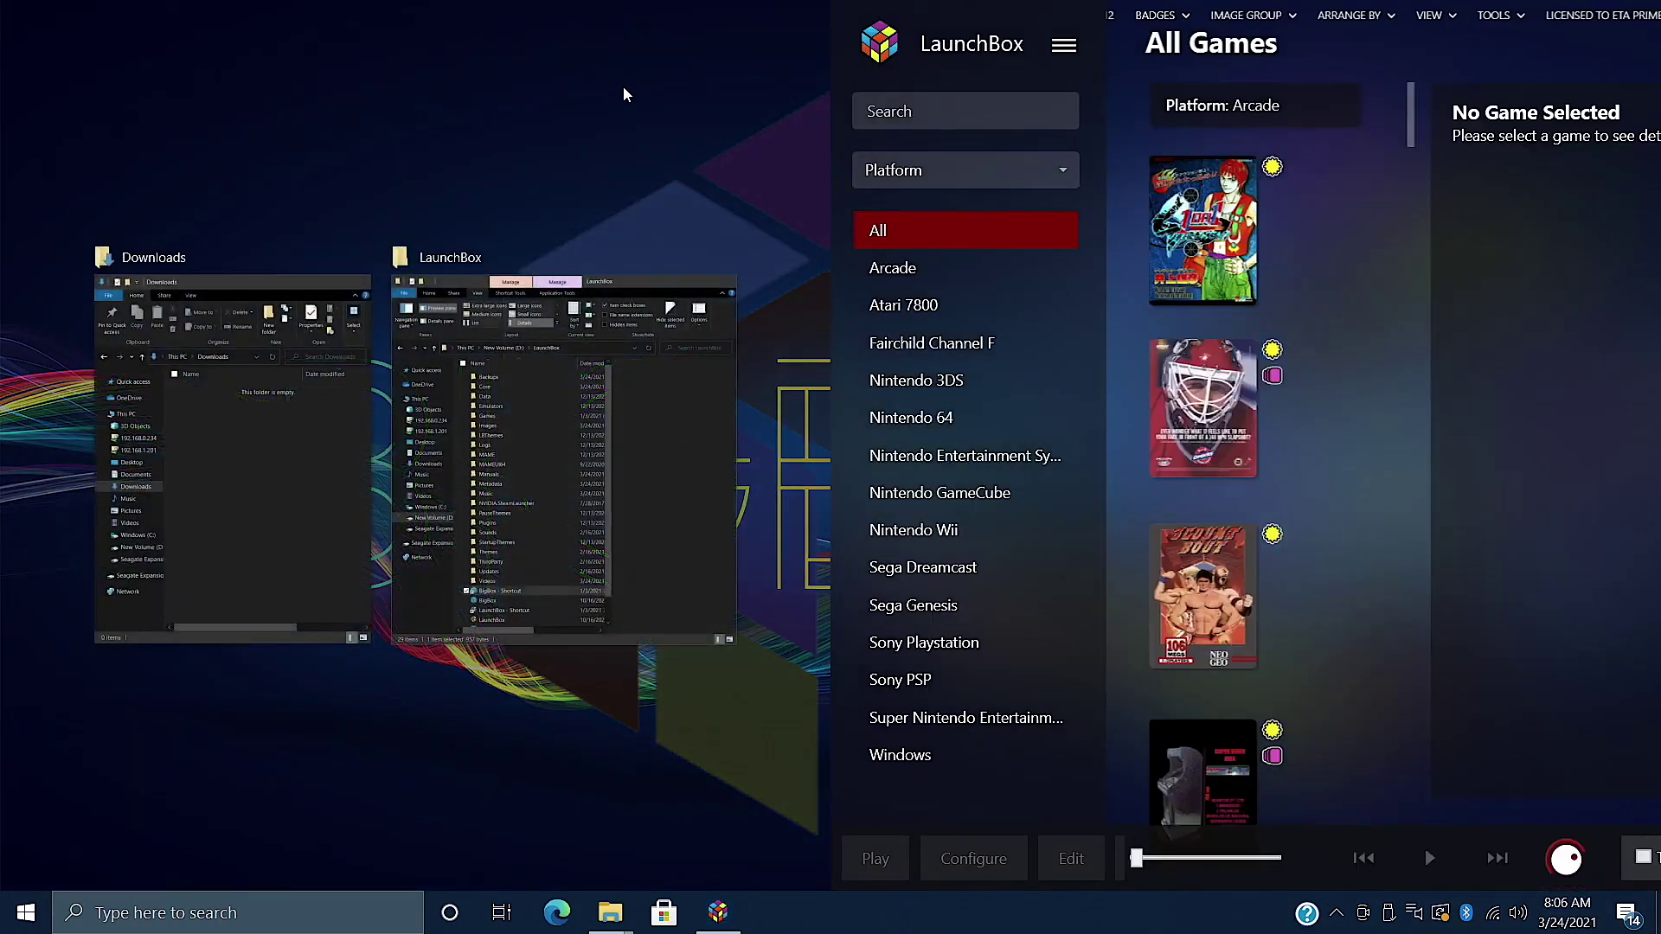
pyautogui.press('Escape')
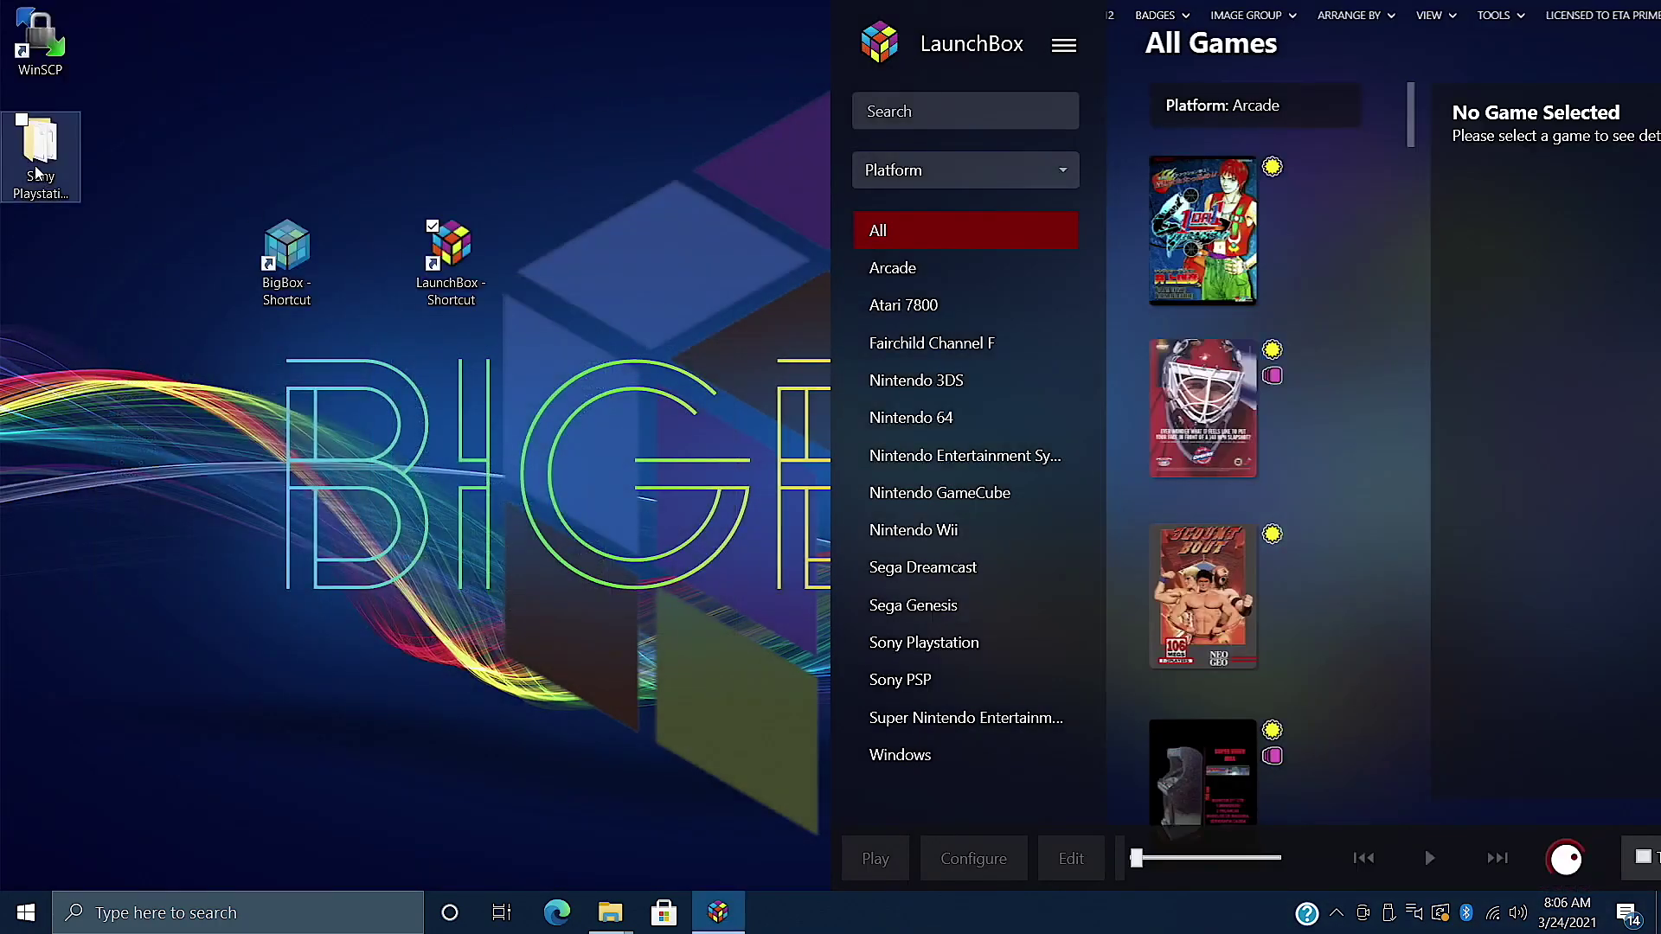
pyautogui.click(32, 167)
pyautogui.doubleClick(32, 166)
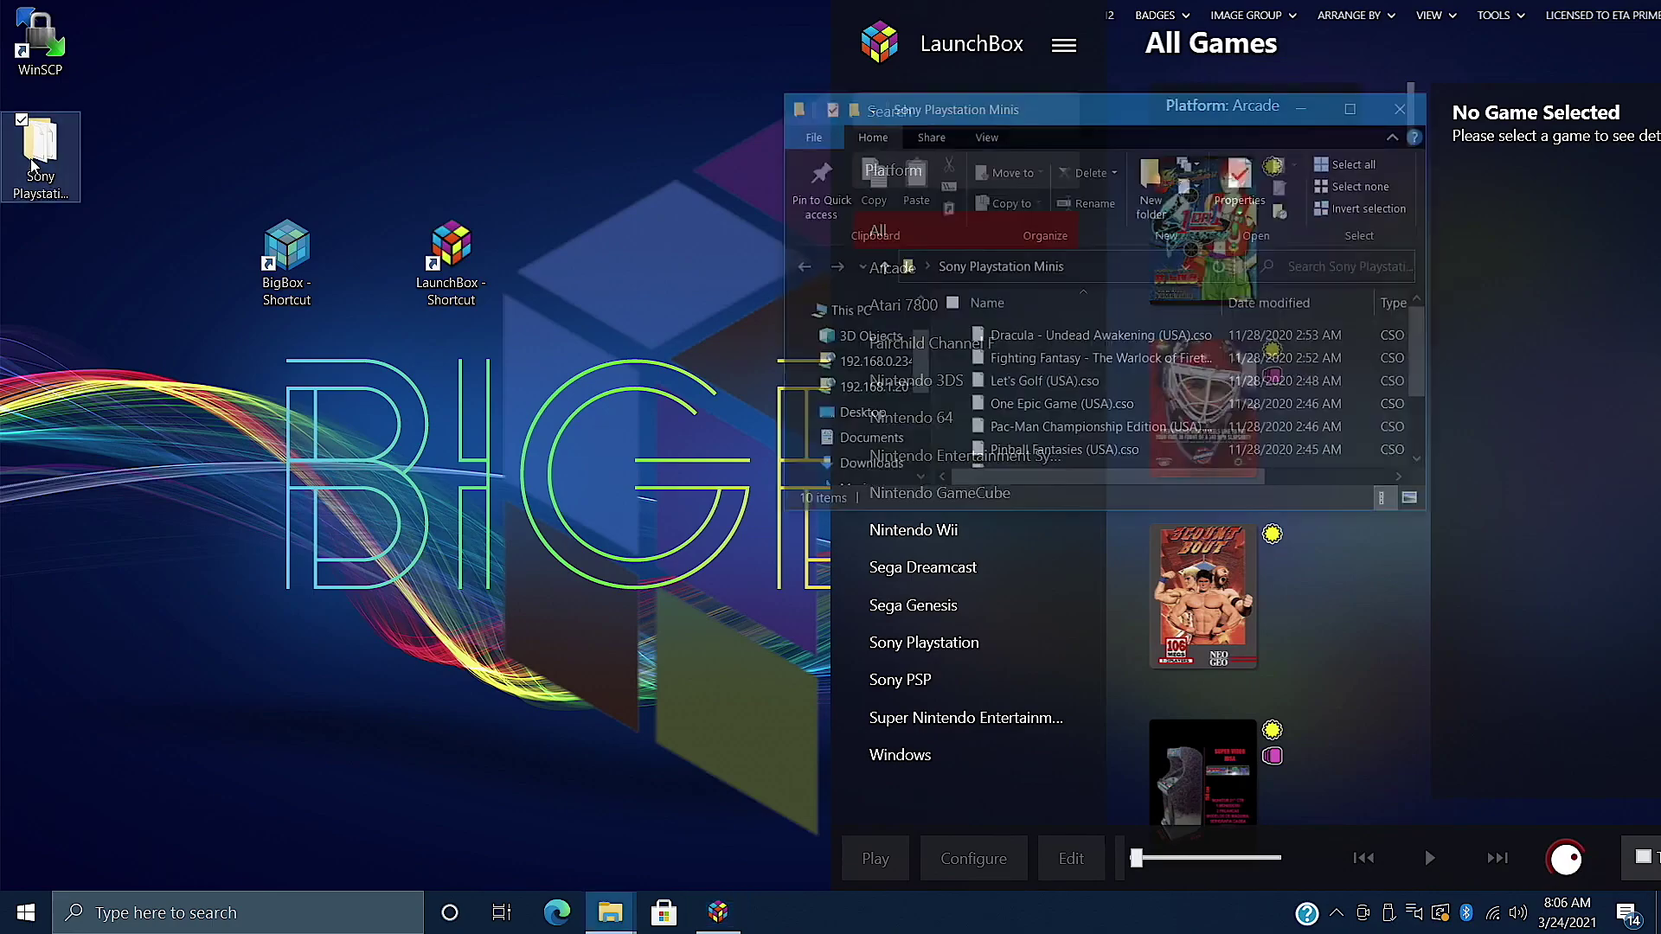
pyautogui.moveTo(1095, 112); pyautogui.dragTo(1, 286)
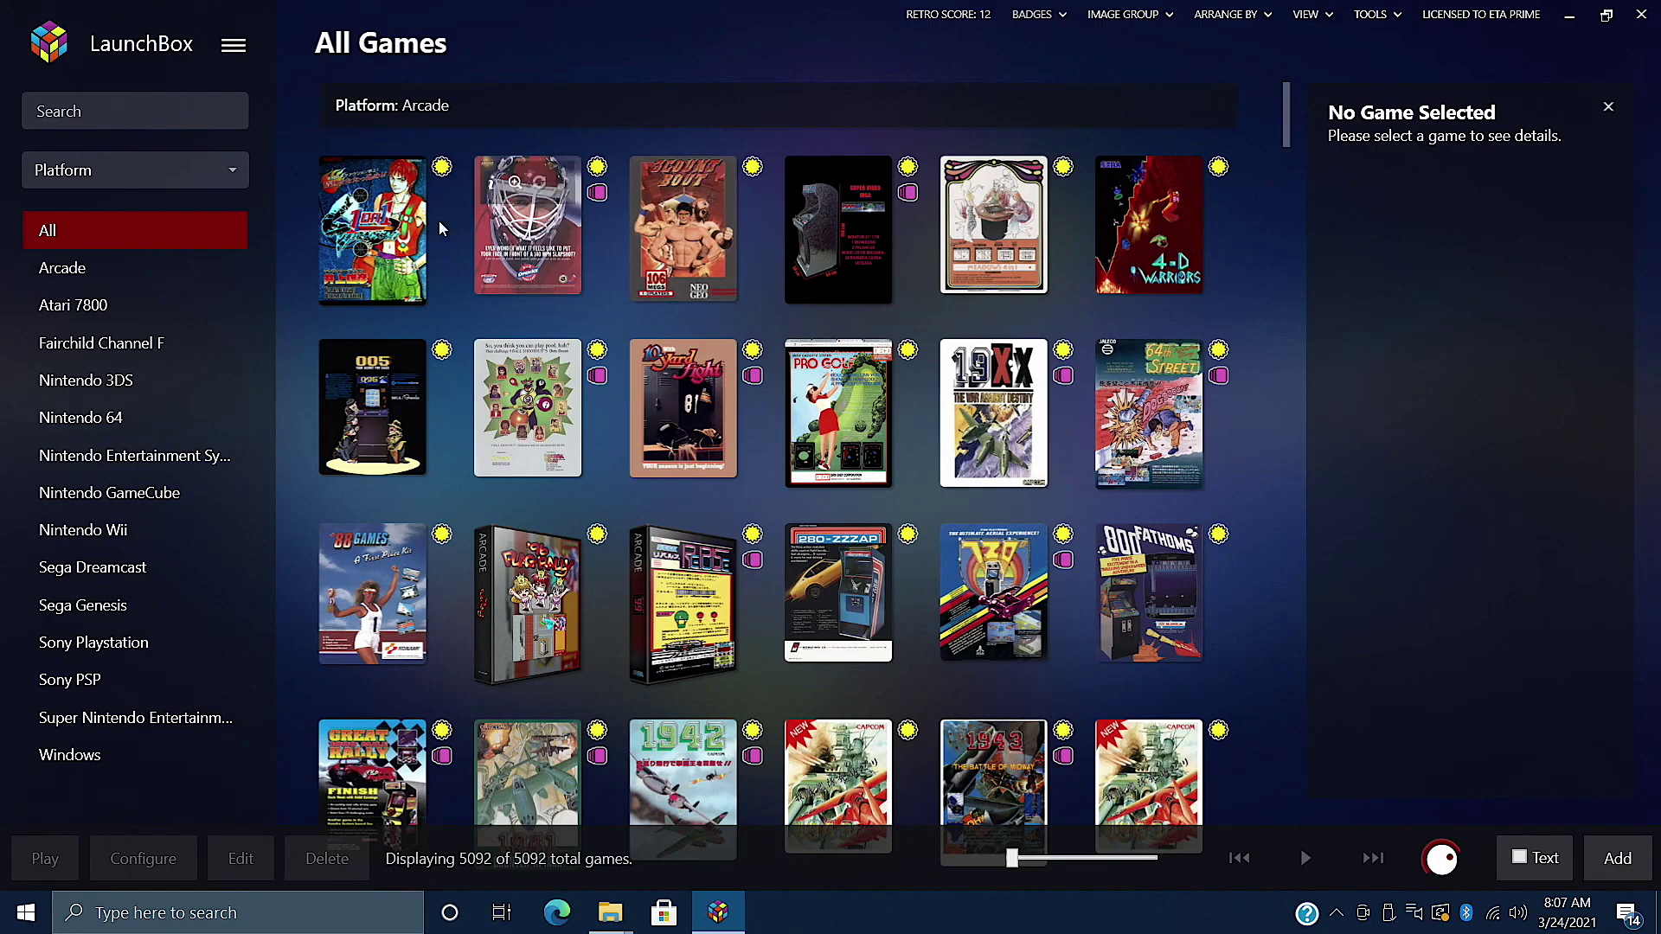
# Start adding a new emulator in the emulator manager and choose PPSSPP as its name.
pyautogui.click(232, 47)
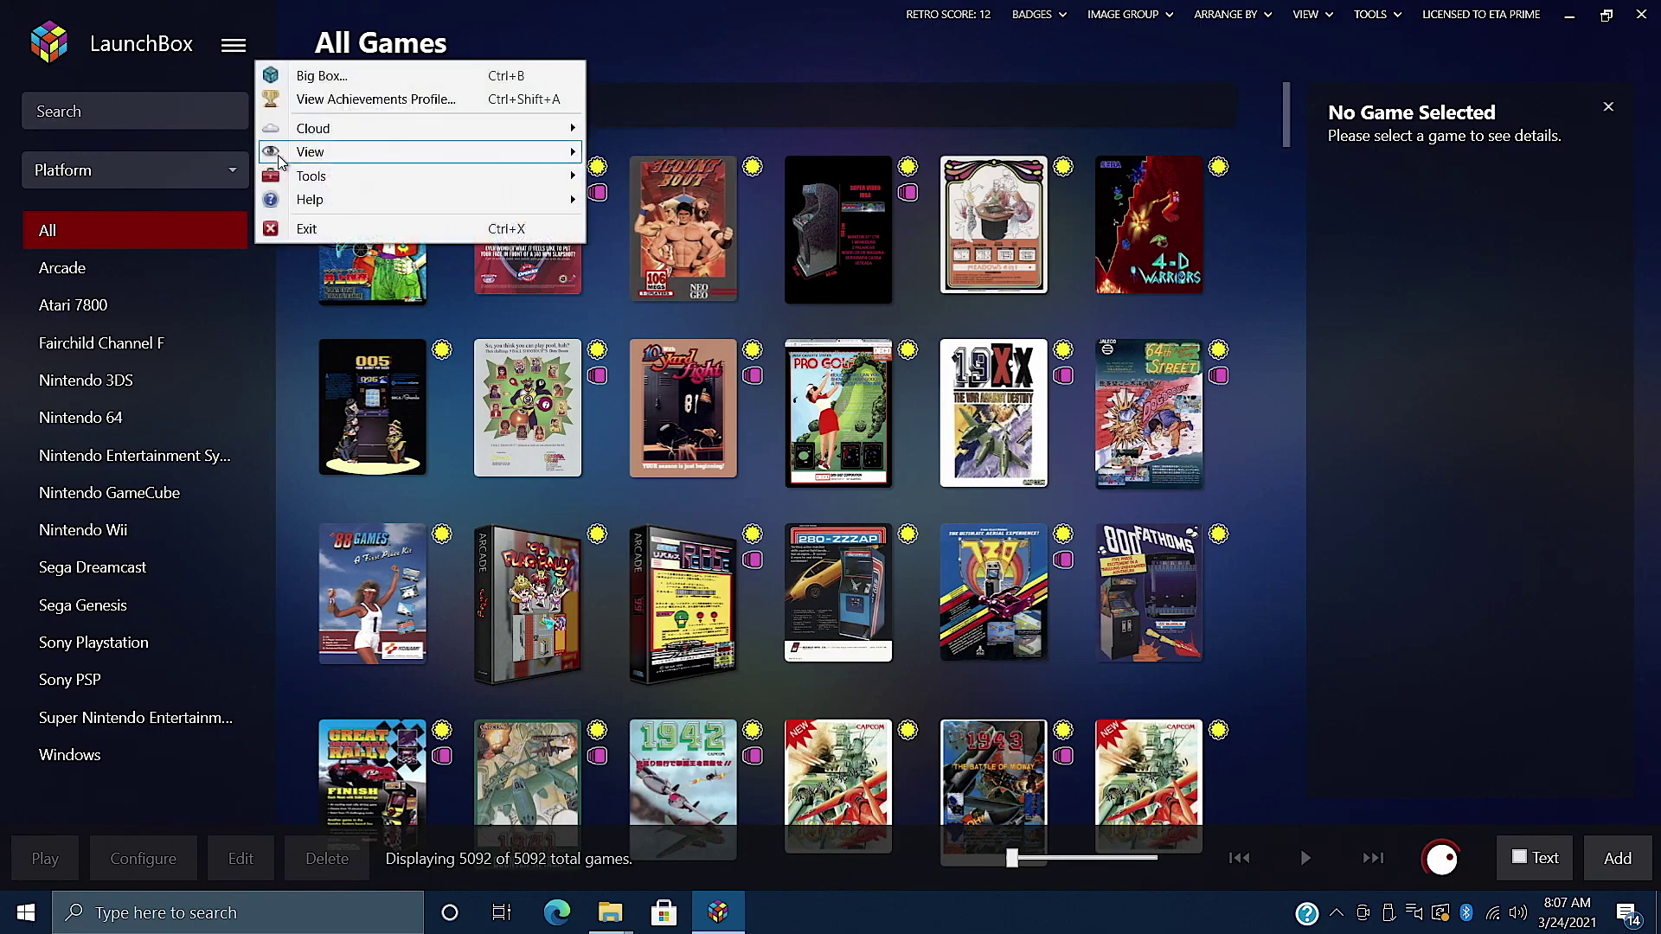
pyautogui.moveTo(307, 176)
pyautogui.click(616, 281)
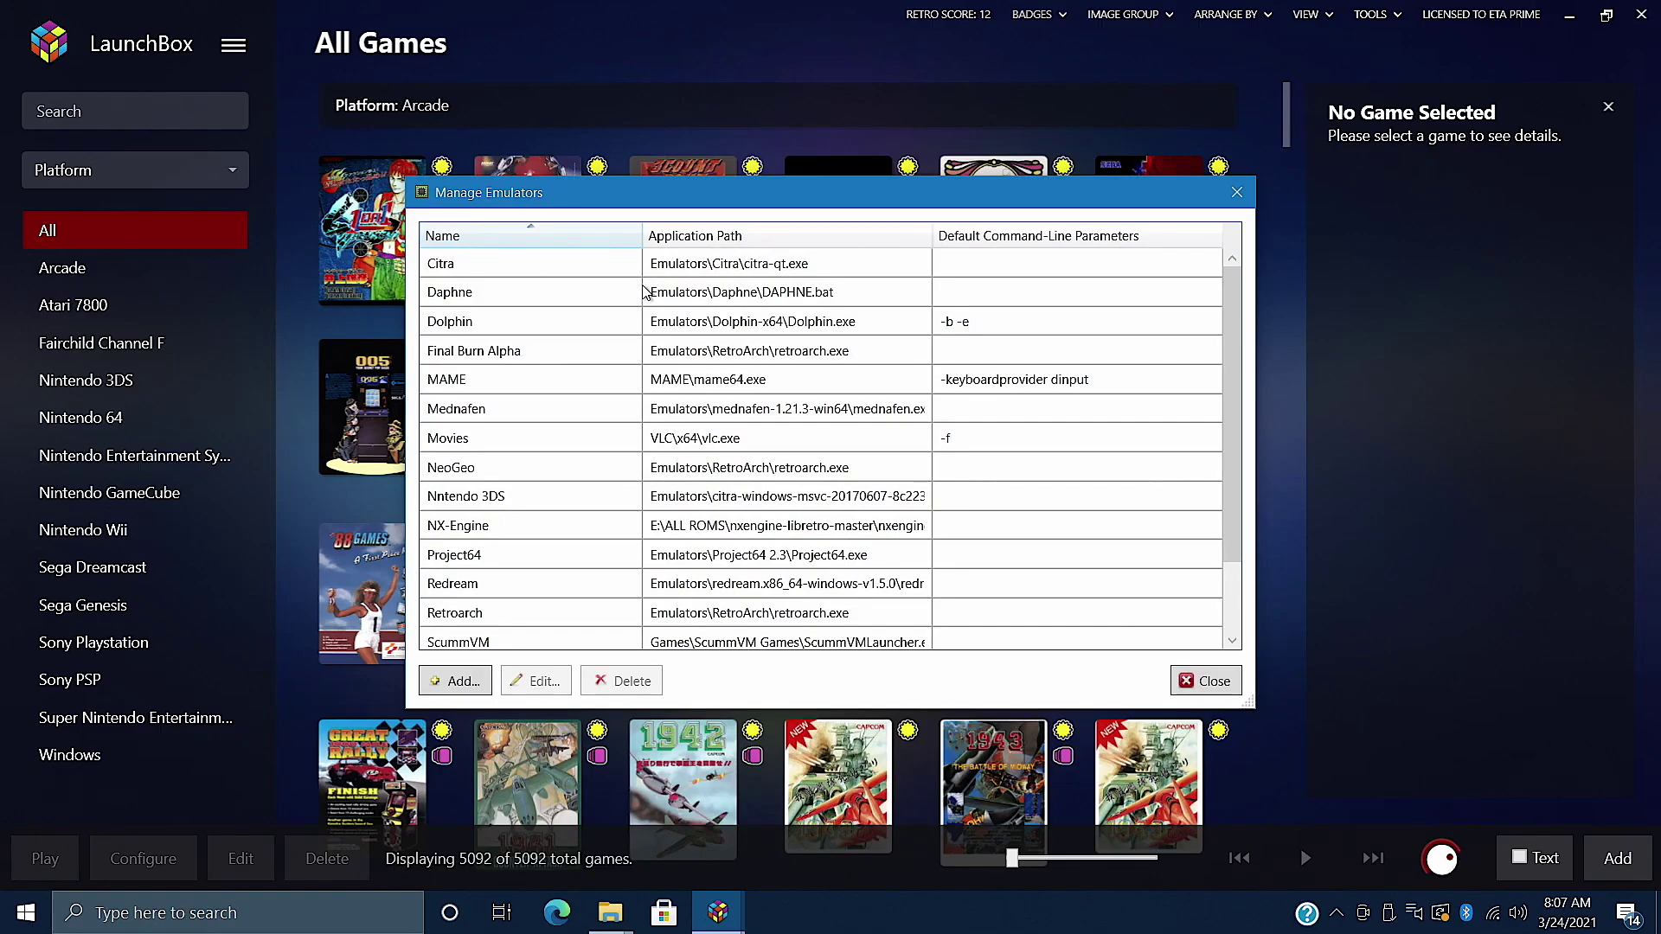
pyautogui.click(449, 683)
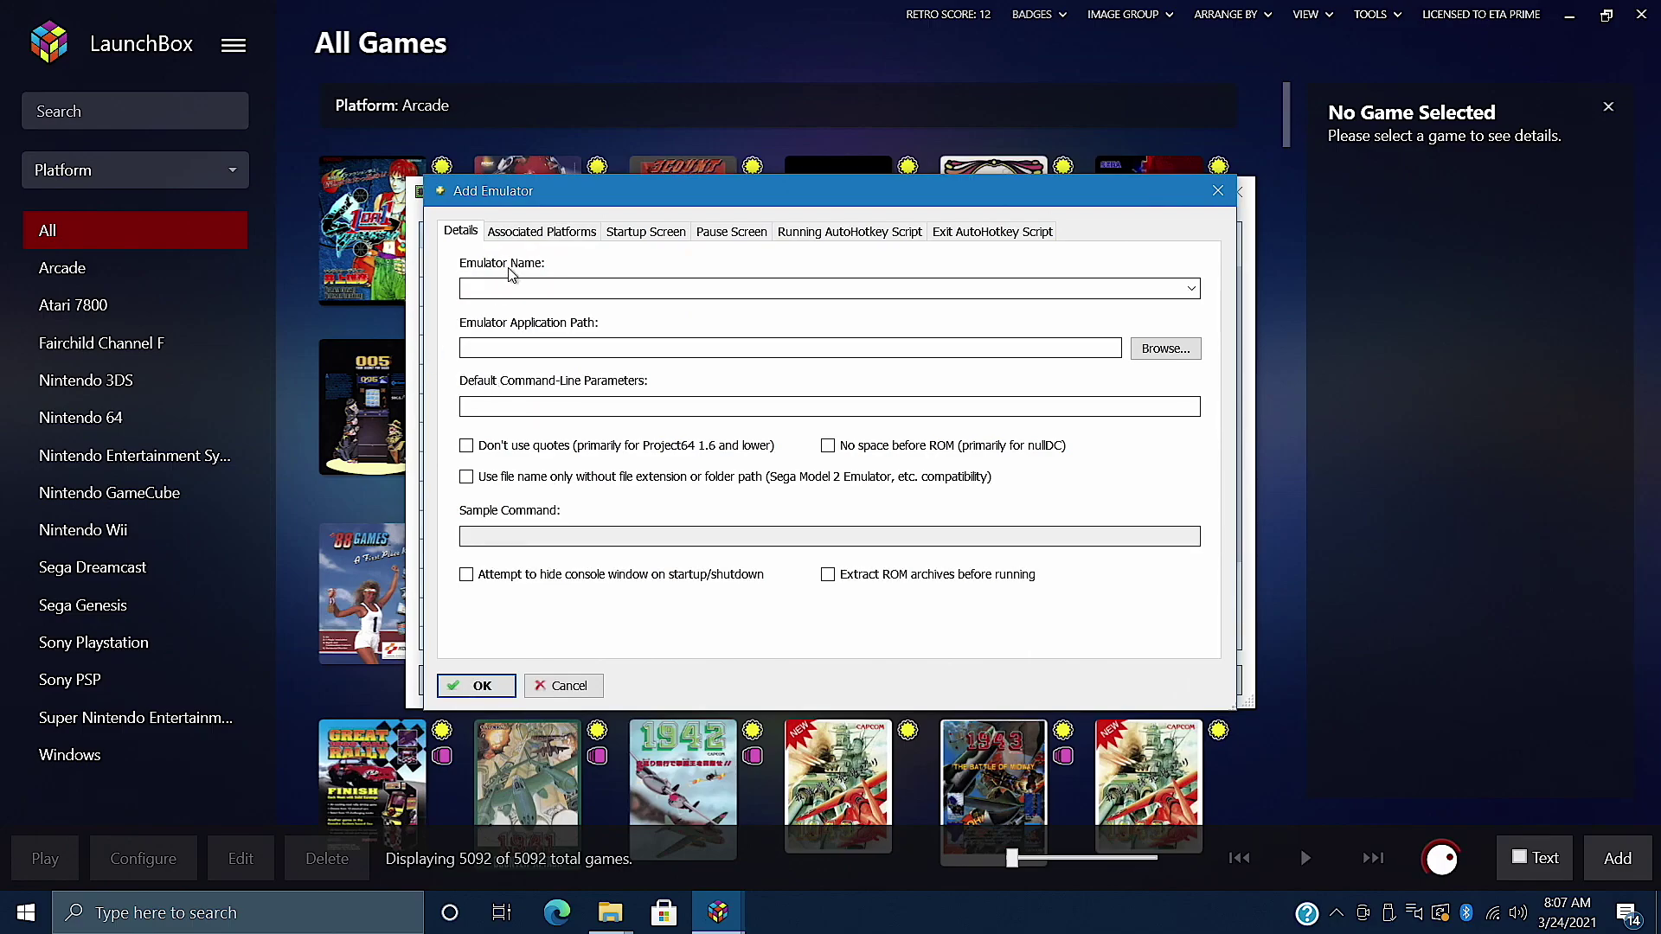
pyautogui.click(1198, 283)
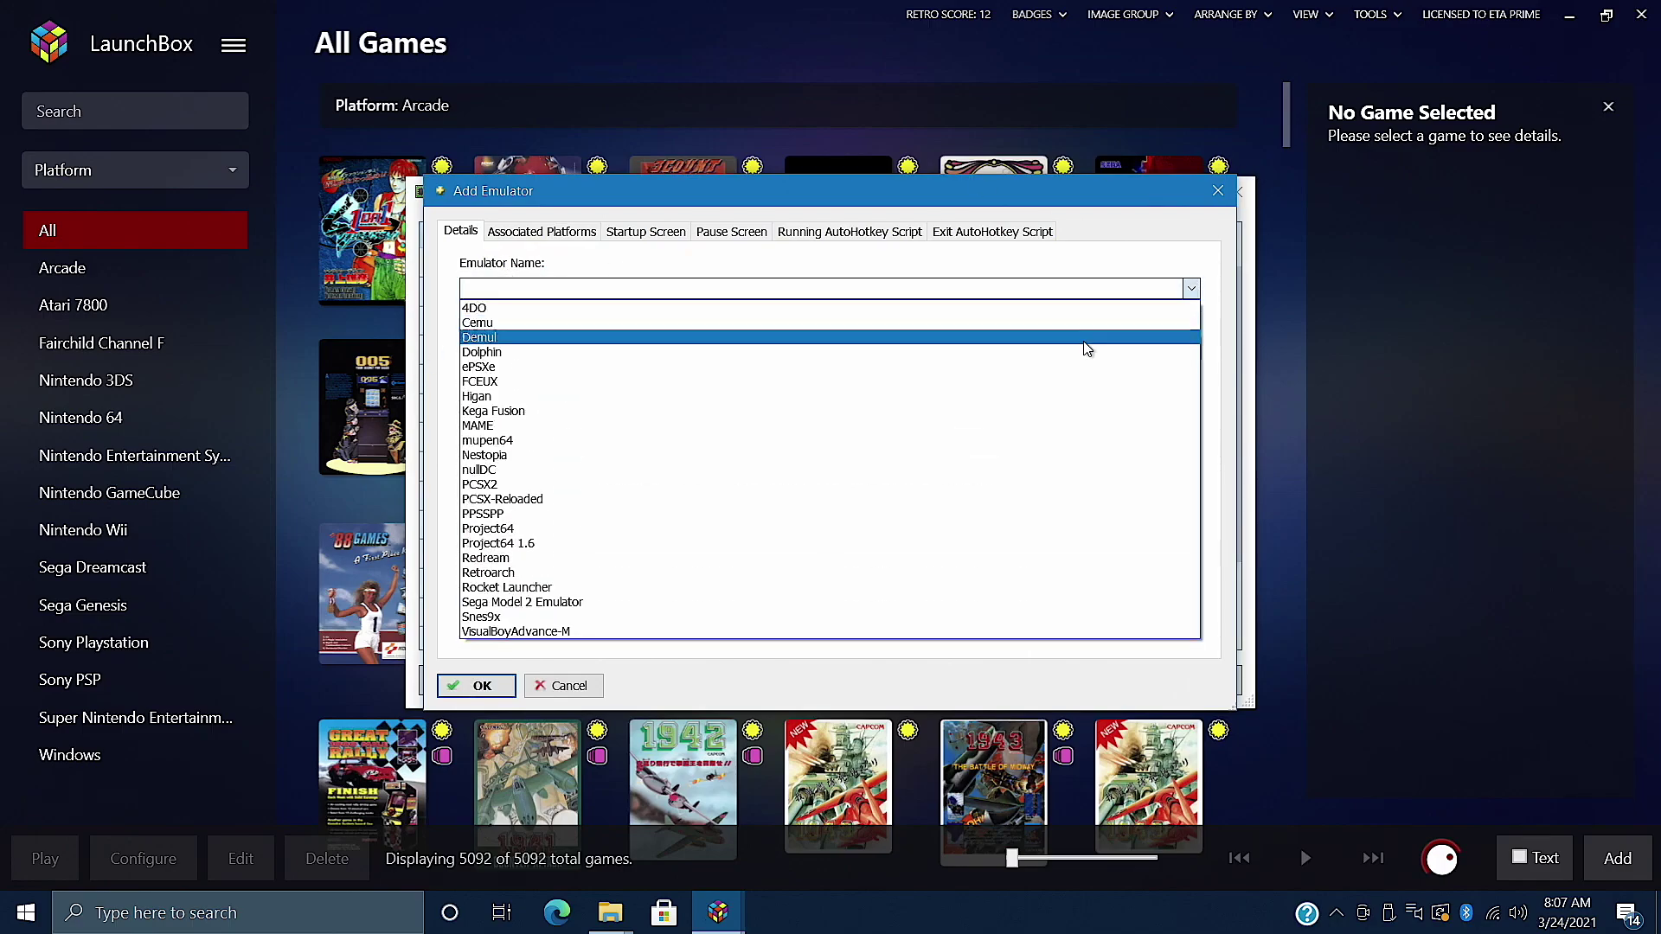
pyautogui.click(498, 513)
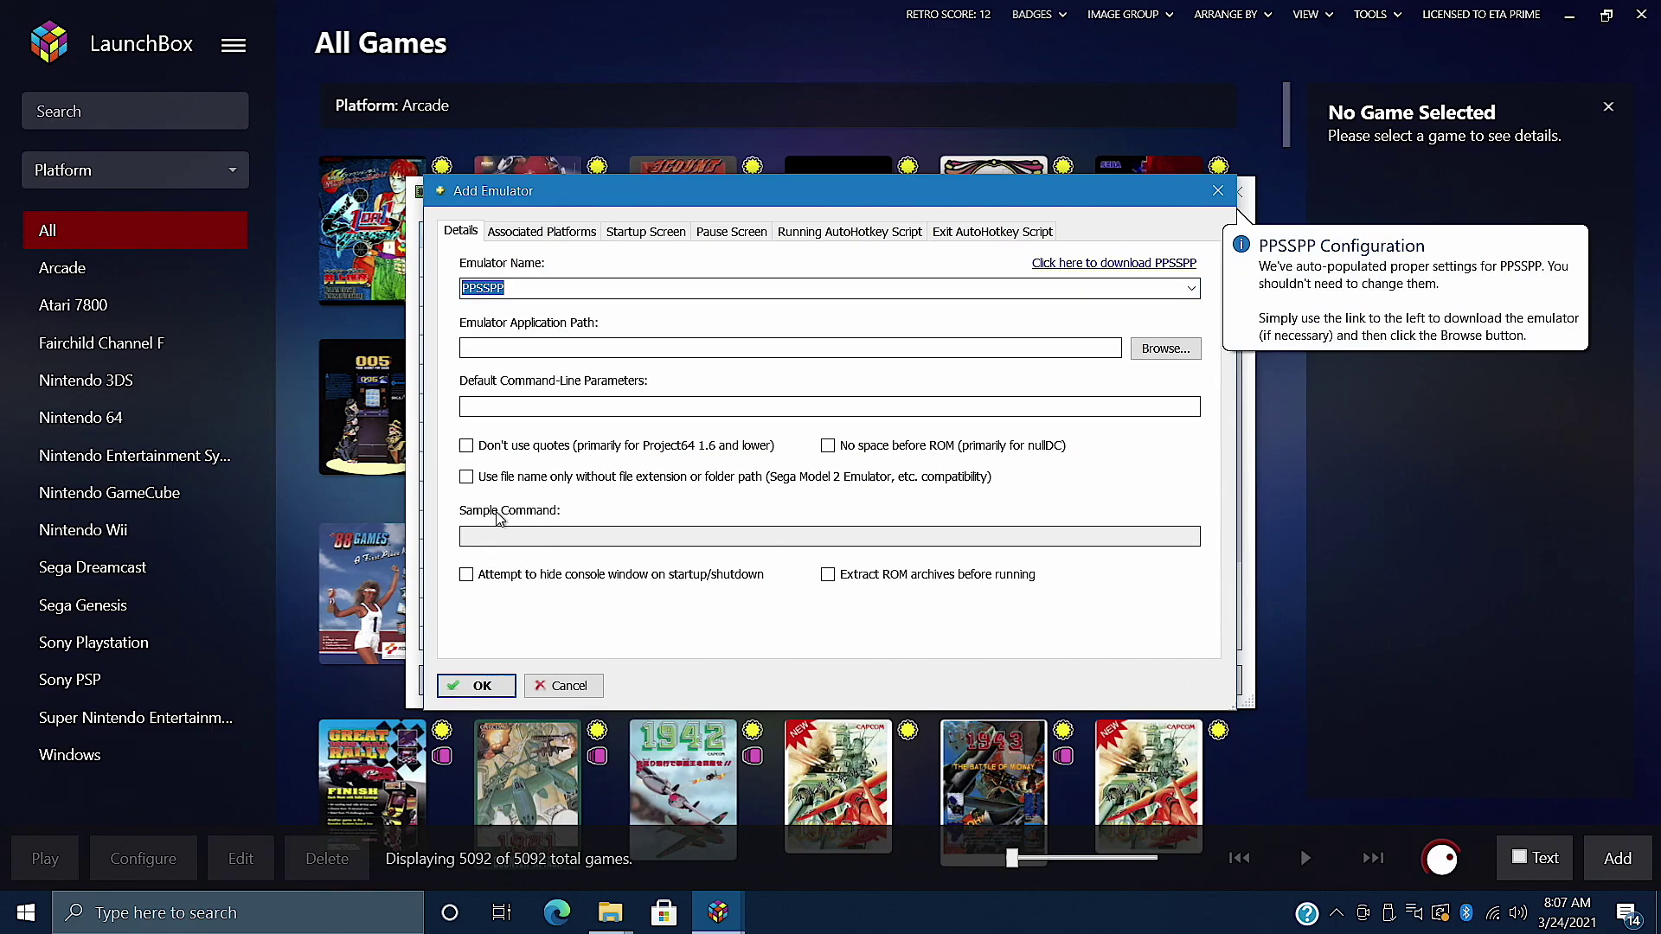
# Follow the PPSSPP download link to the official website and download the Windows 1.11.3 zip.
pyautogui.click(1102, 264)
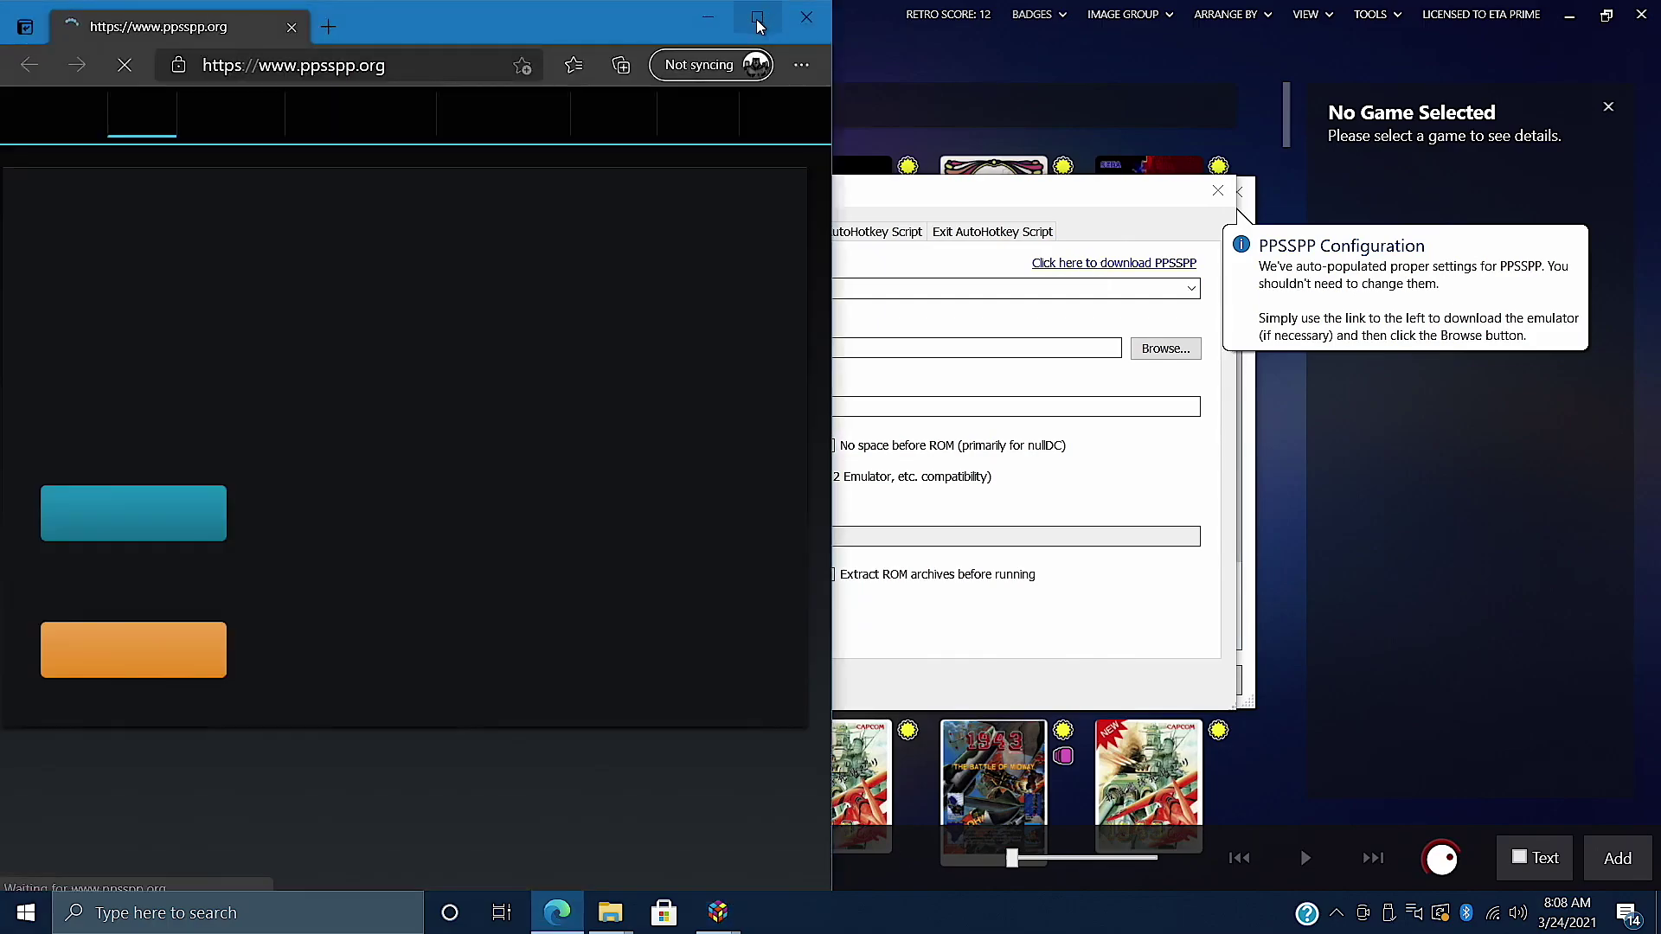
pyautogui.click(756, 19)
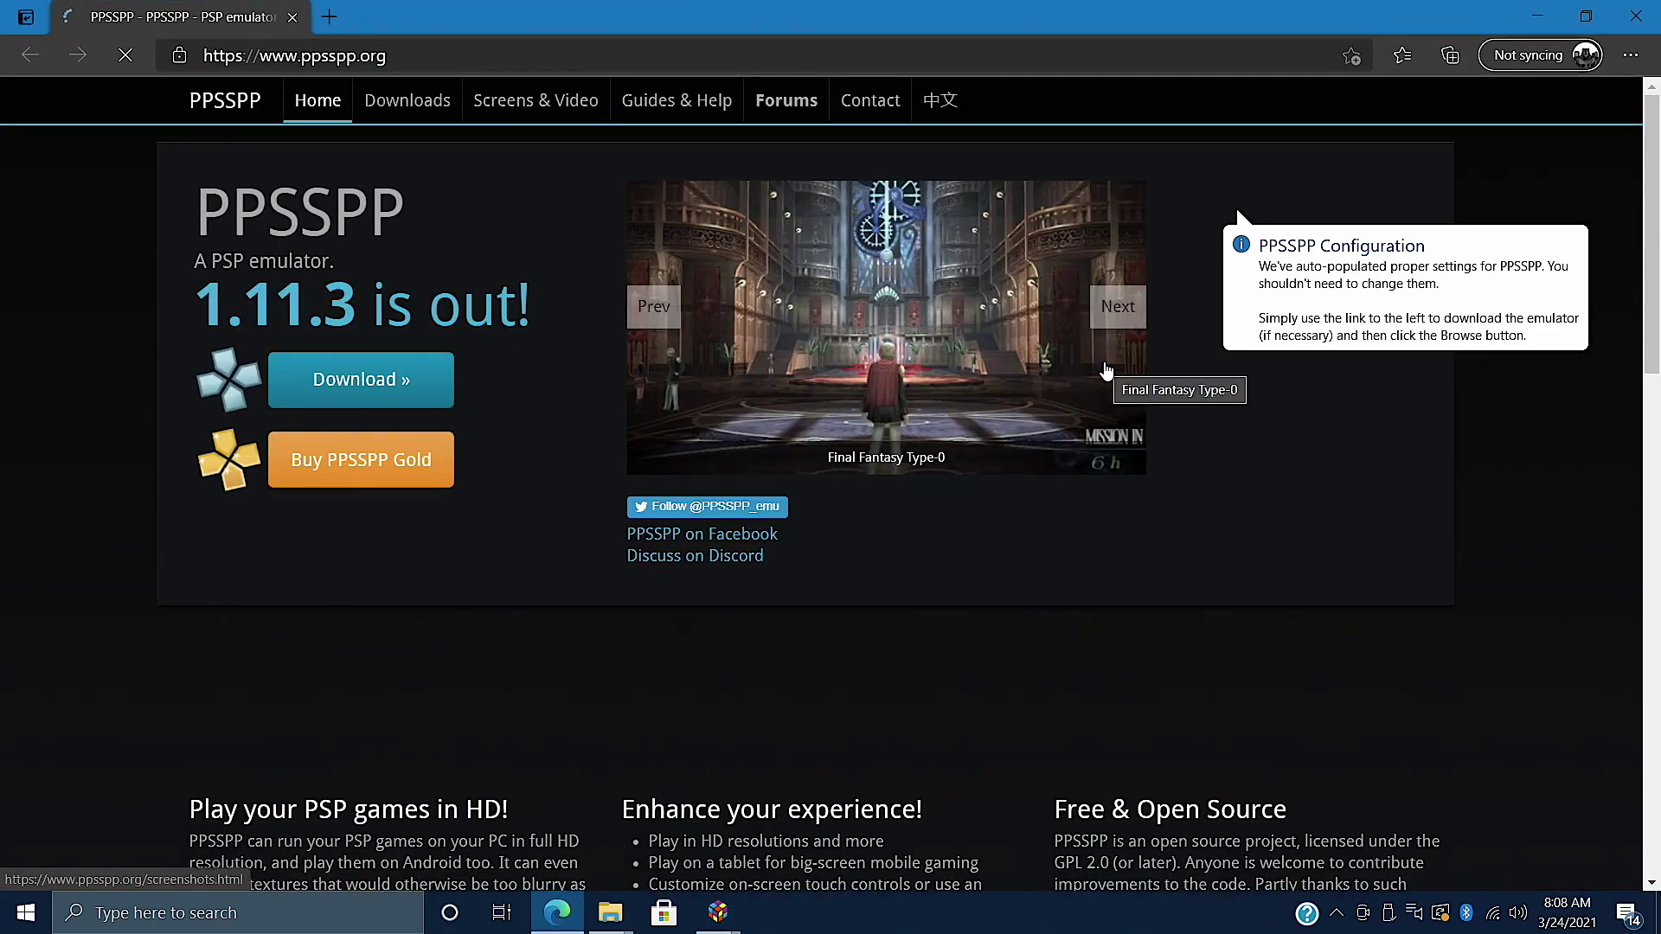
pyautogui.click(341, 392)
pyautogui.scroll(-4, 611, 572)
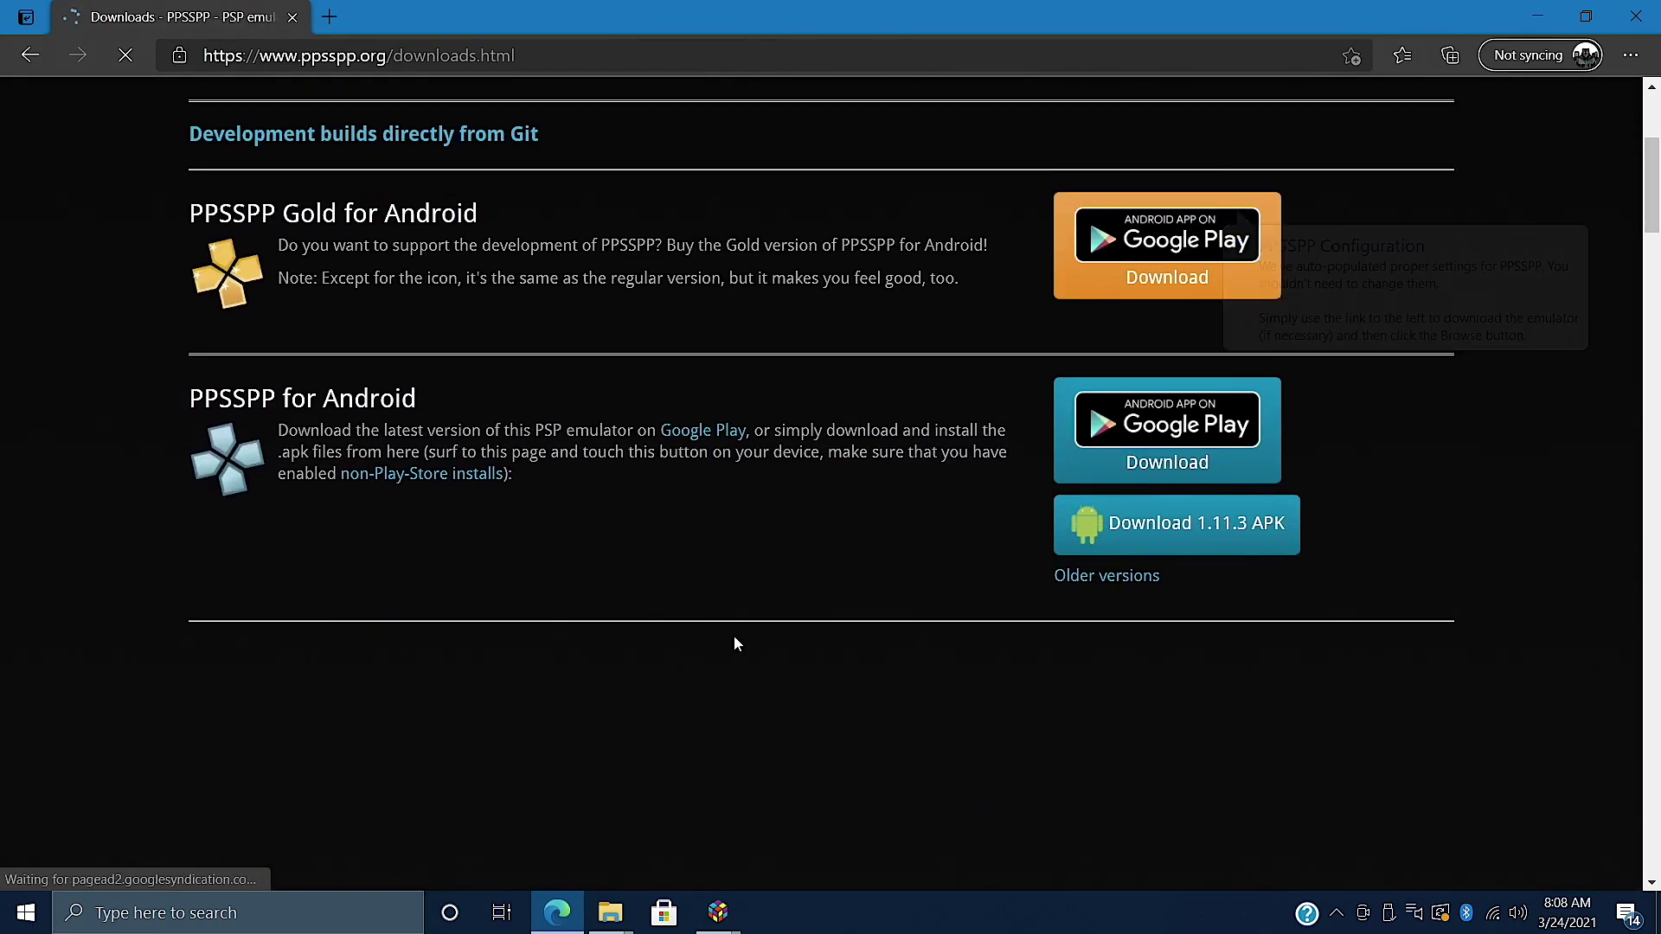
pyautogui.scroll(-12, 769, 658)
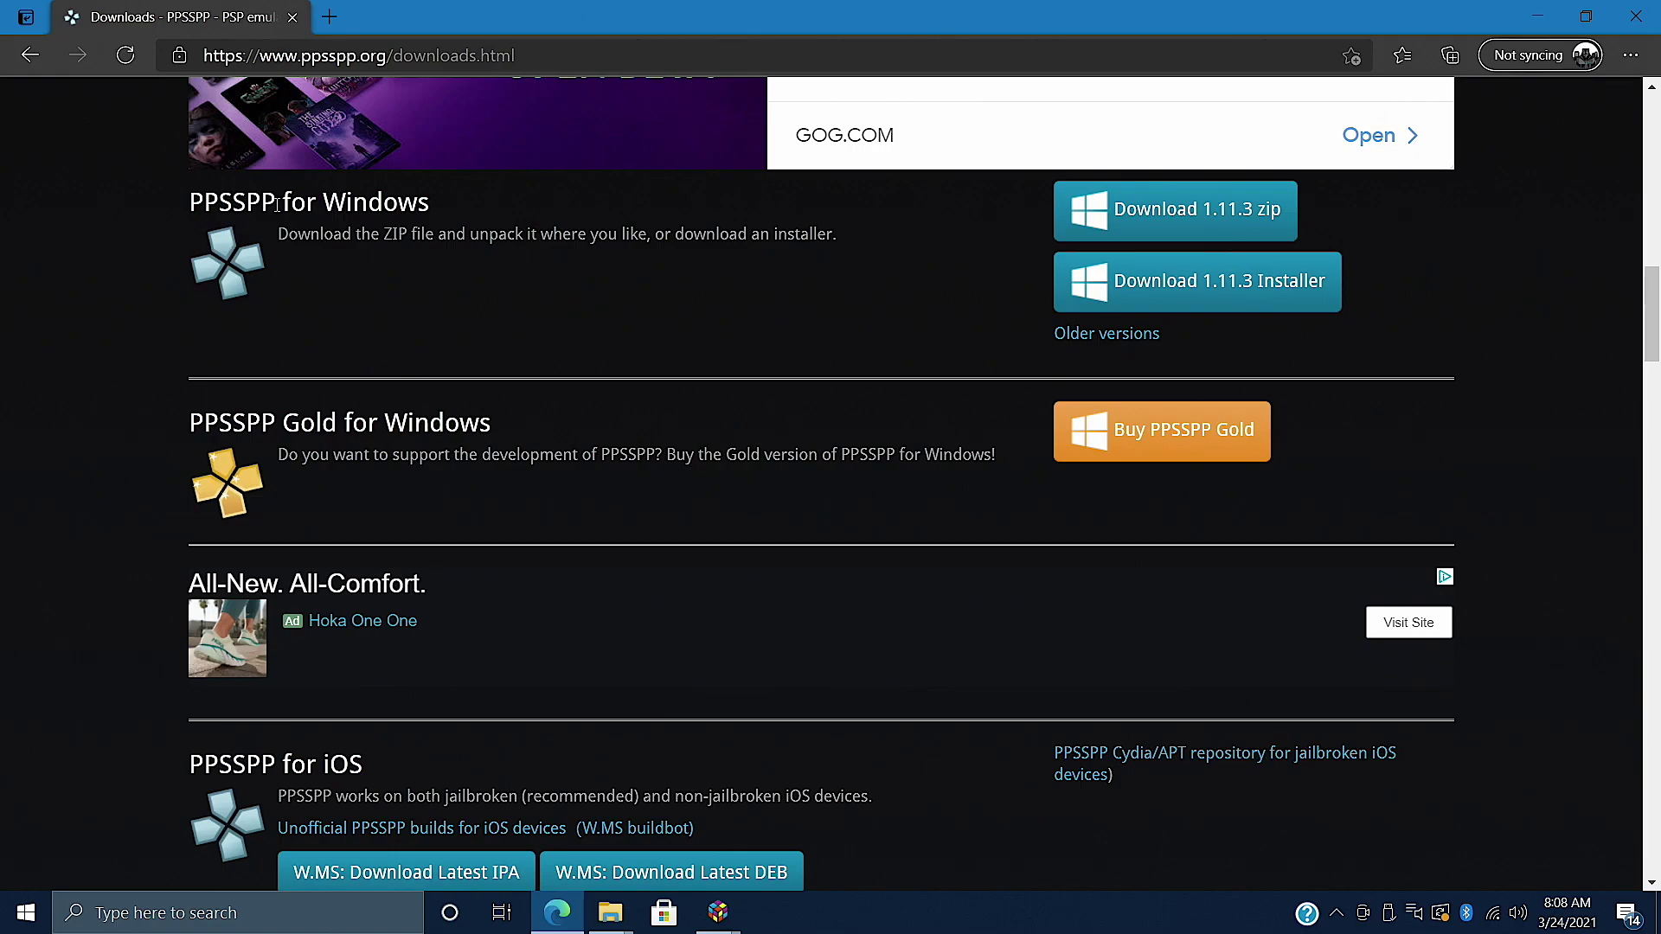
pyautogui.click(1202, 230)
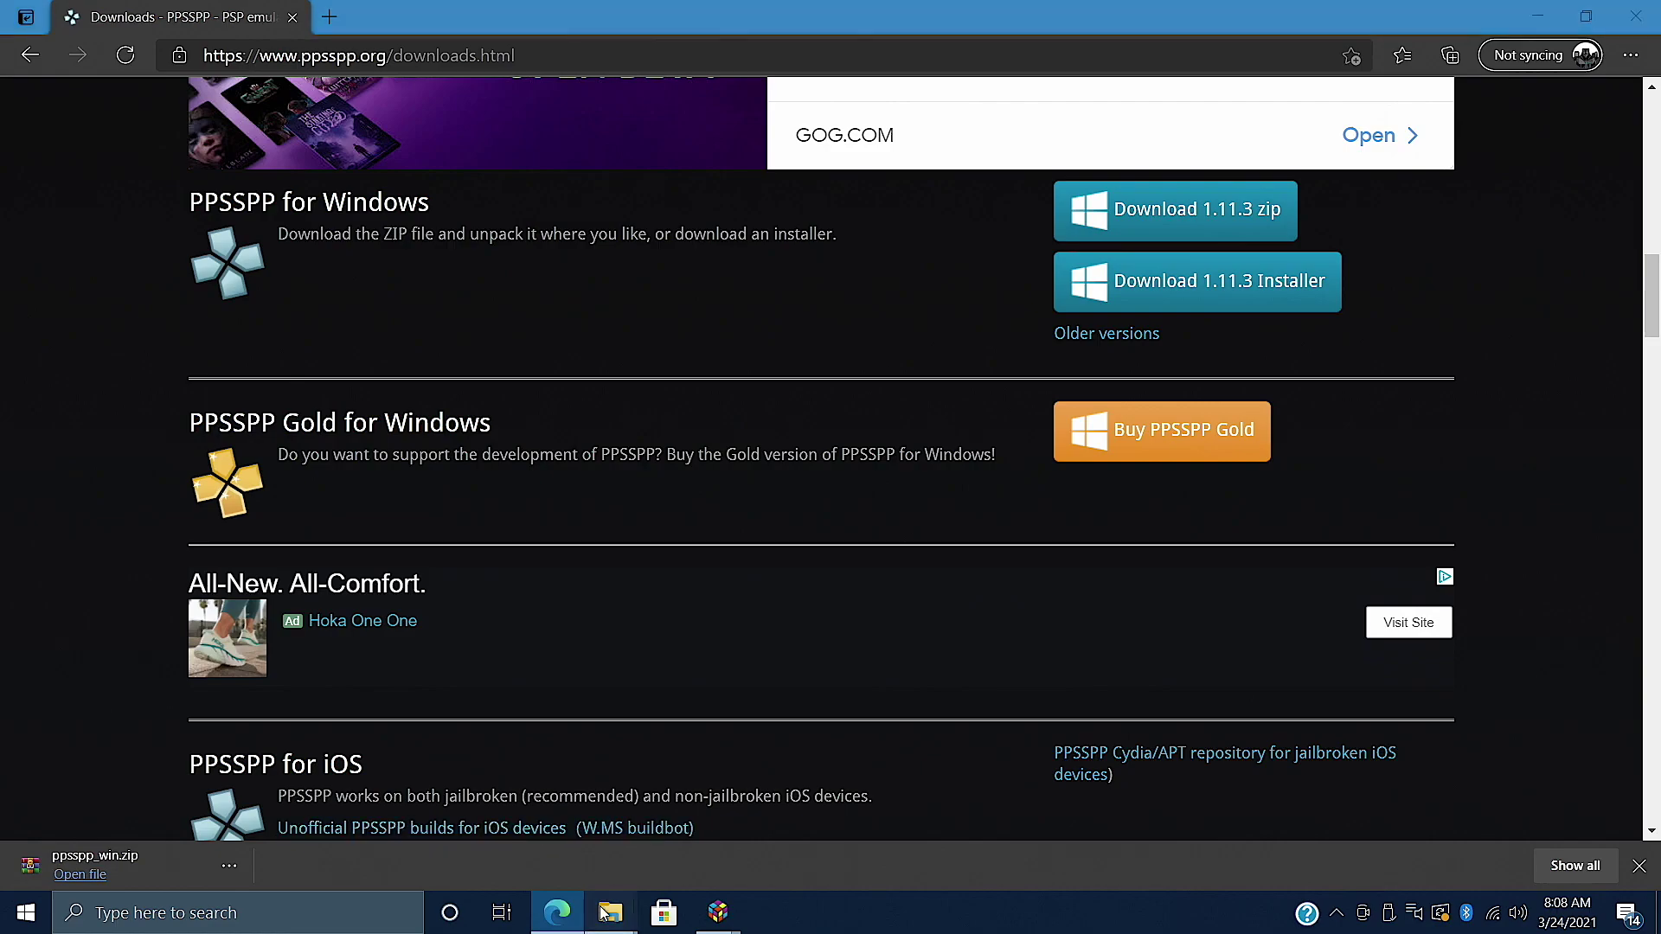
# Extract the ppsspp_win archive into its own folder in Downloads, check the extracted files, and return to Downloads.
pyautogui.moveTo(609, 912)
pyautogui.click(613, 790)
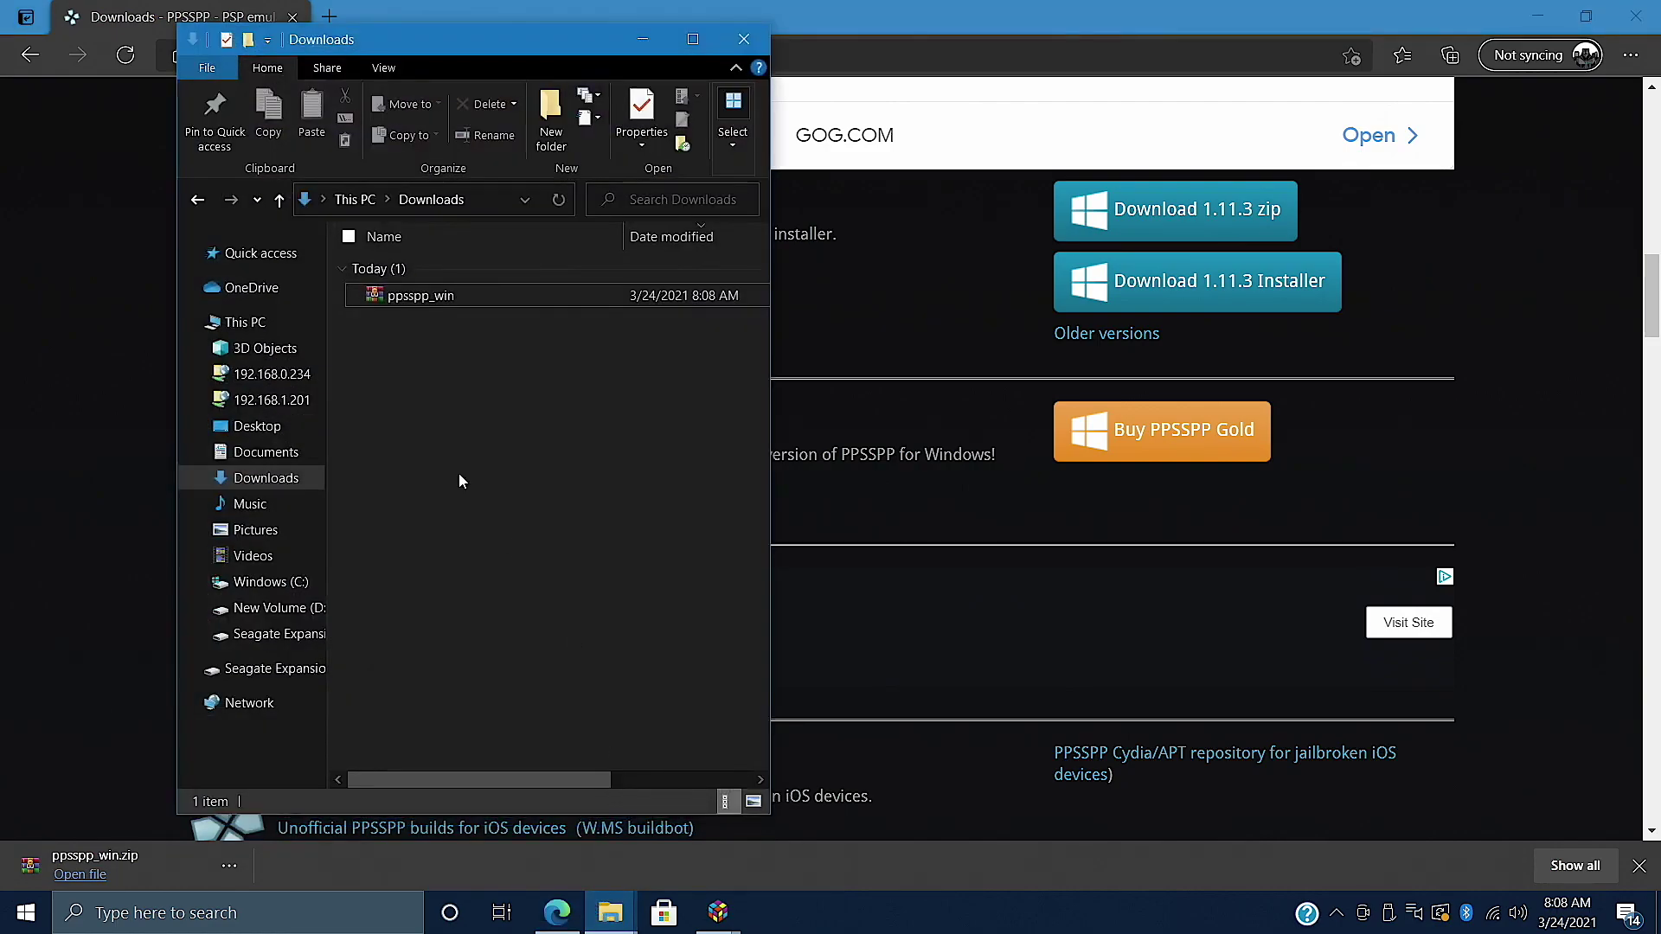
pyautogui.rightClick(413, 299)
pyautogui.click(510, 439)
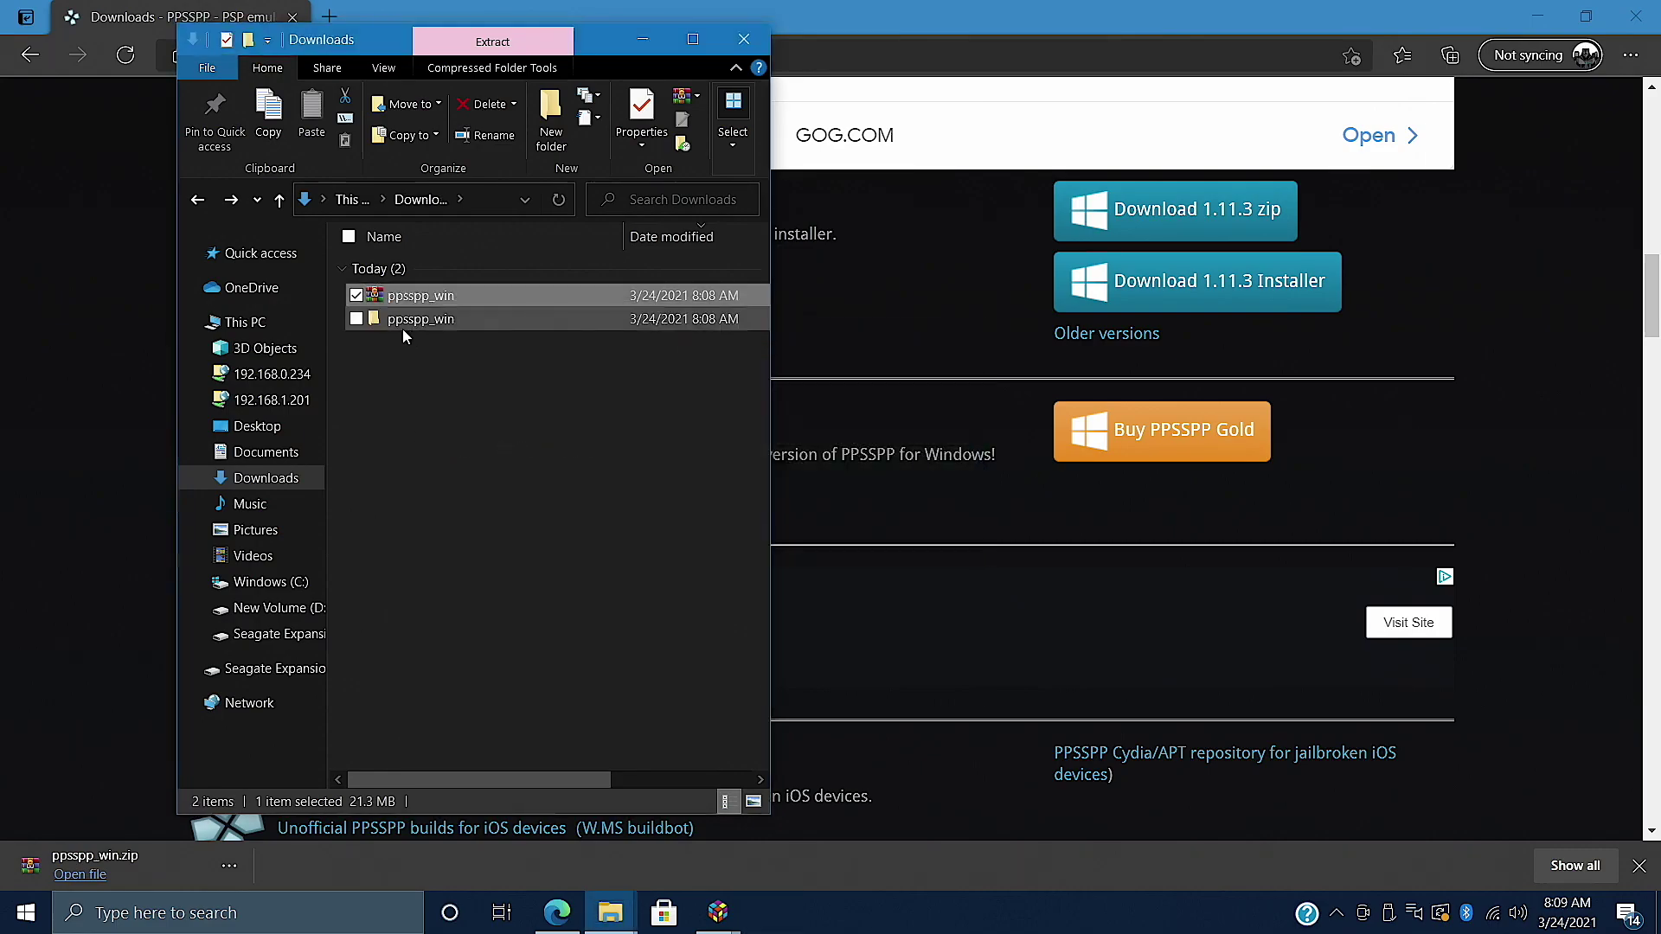
pyautogui.doubleClick(400, 320)
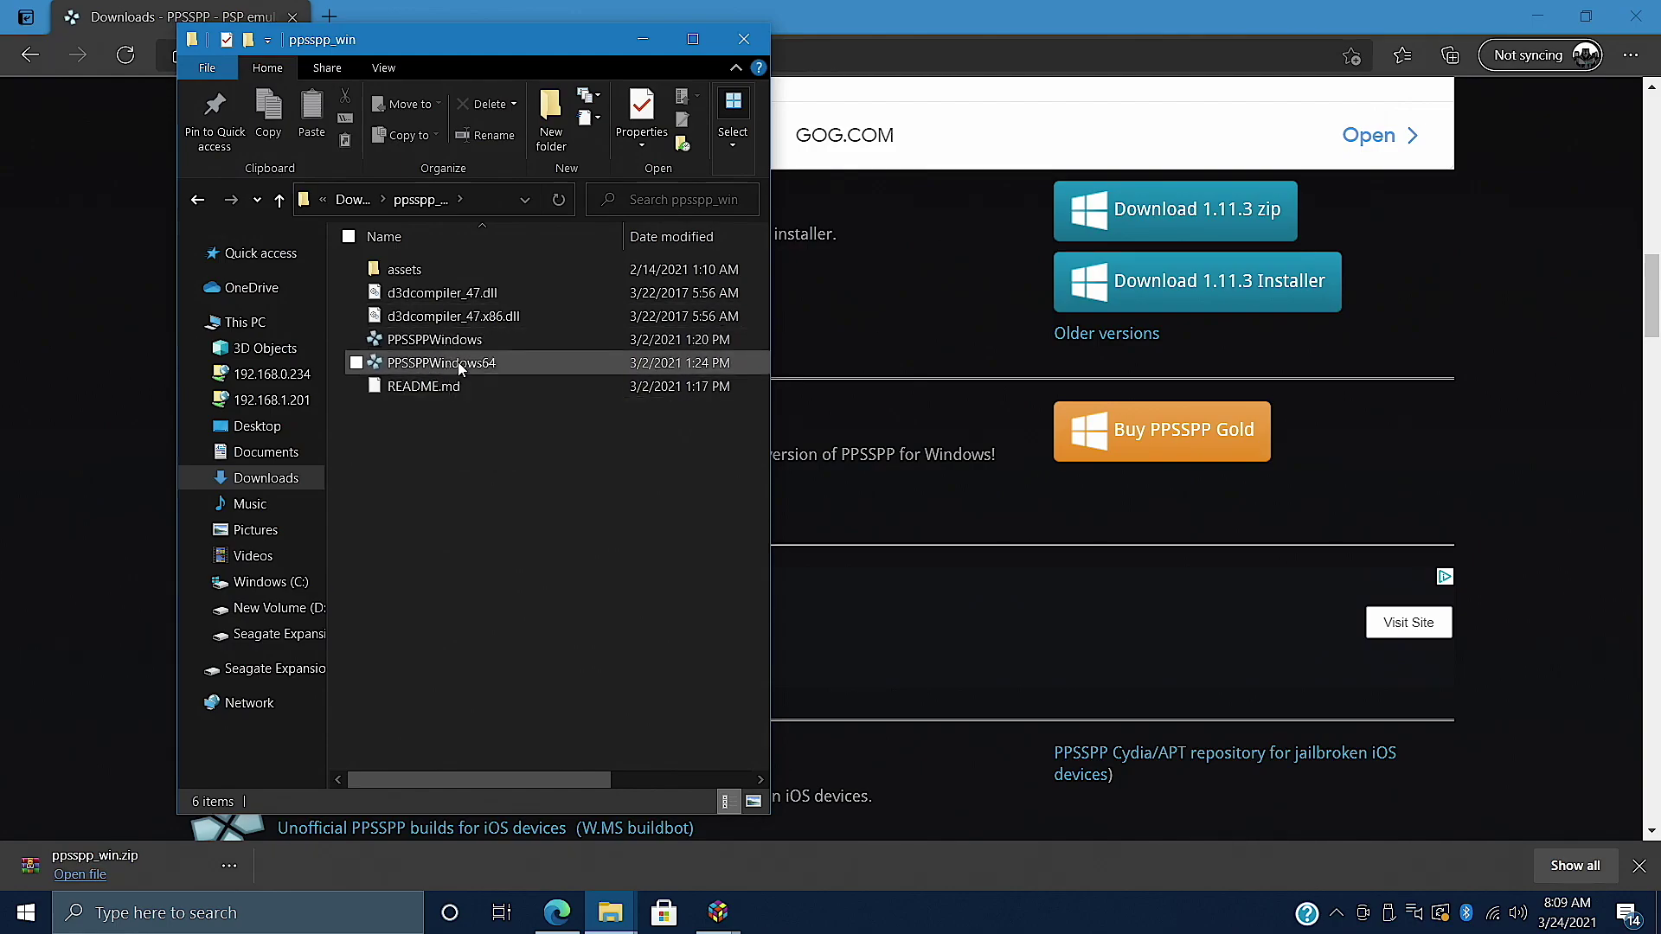
pyautogui.click(197, 199)
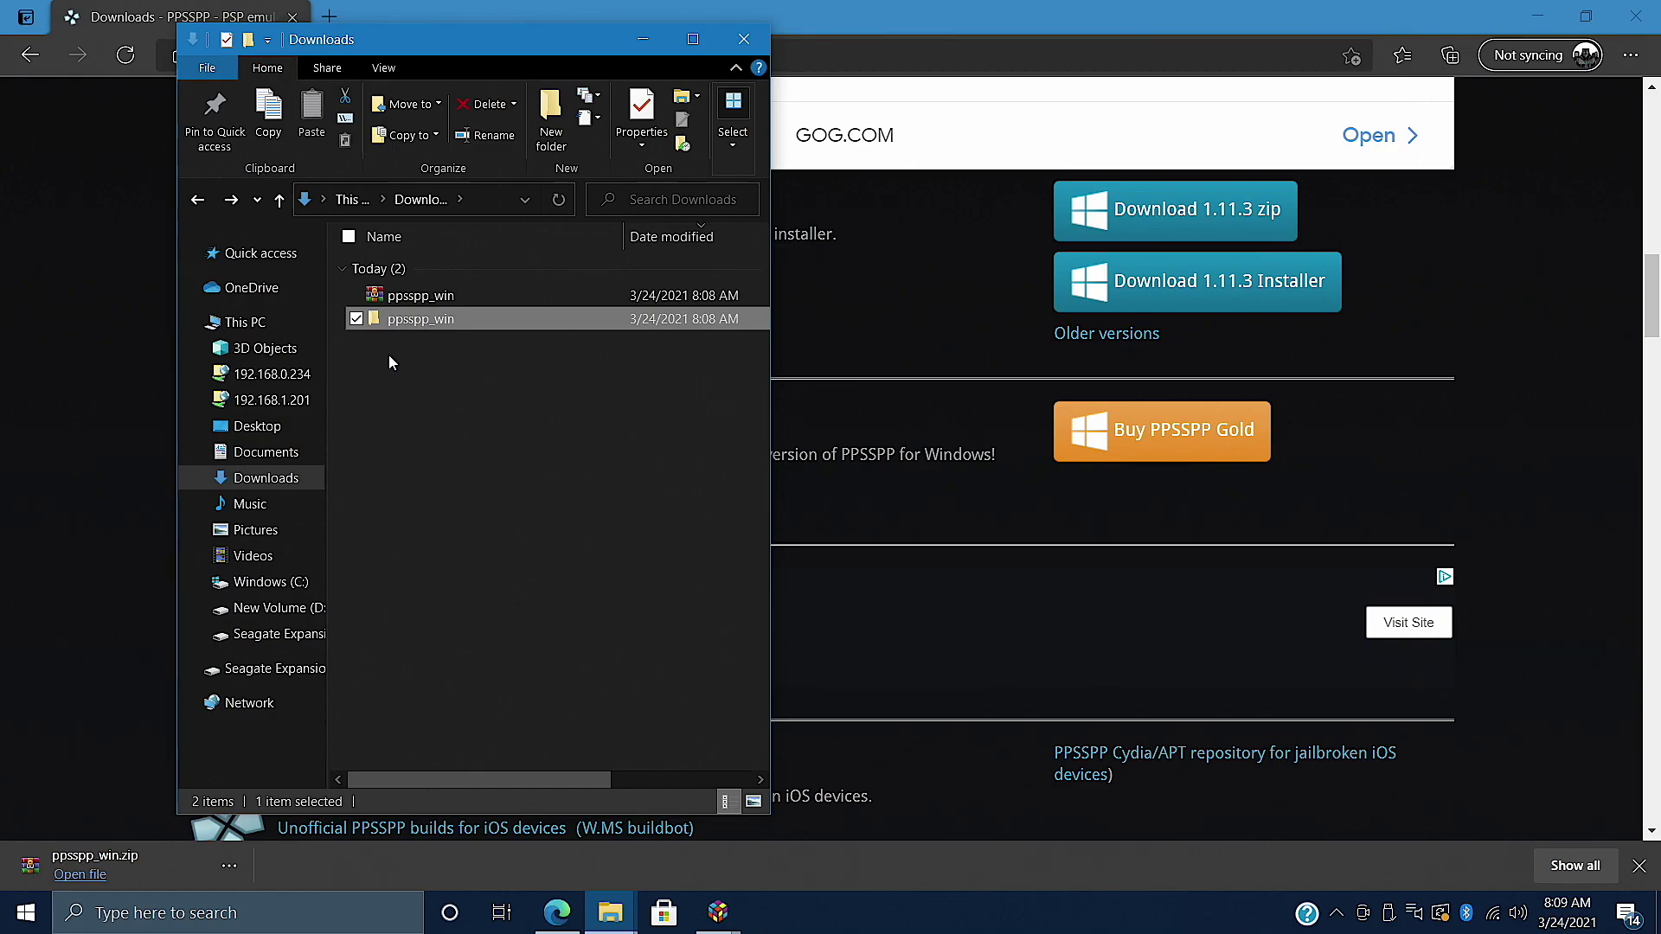
# Copy the extracted ppsspp_win folder from Downloads into the Emulators folder inside LaunchBox on drive D.
pyautogui.click(610, 912)
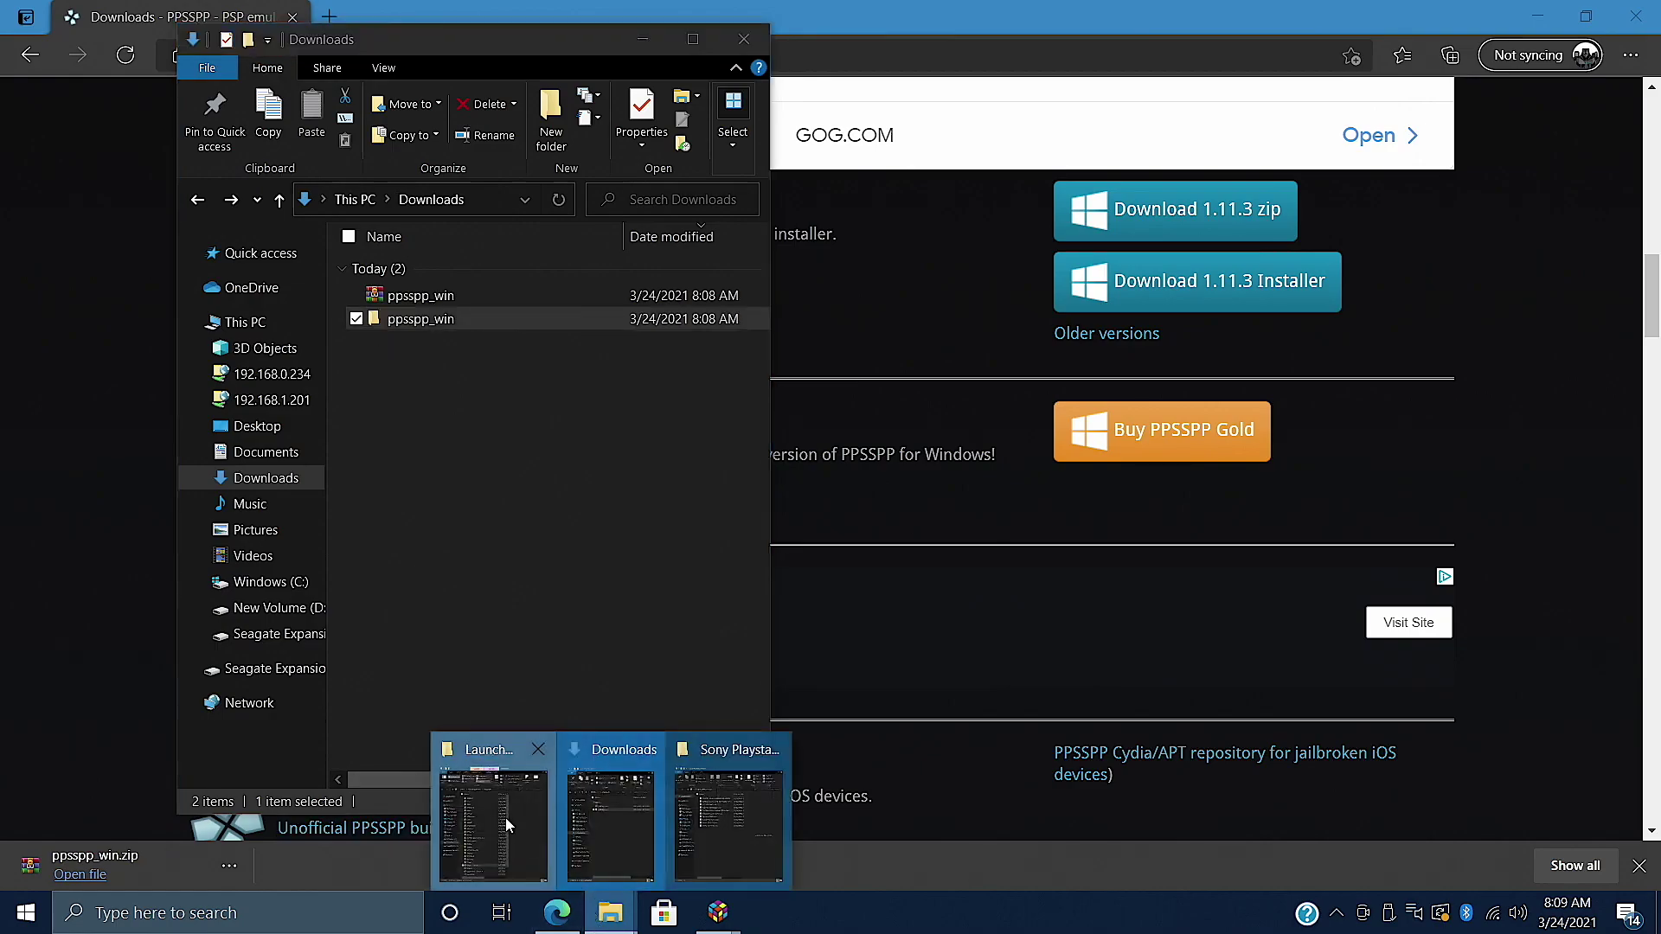
pyautogui.click(505, 818)
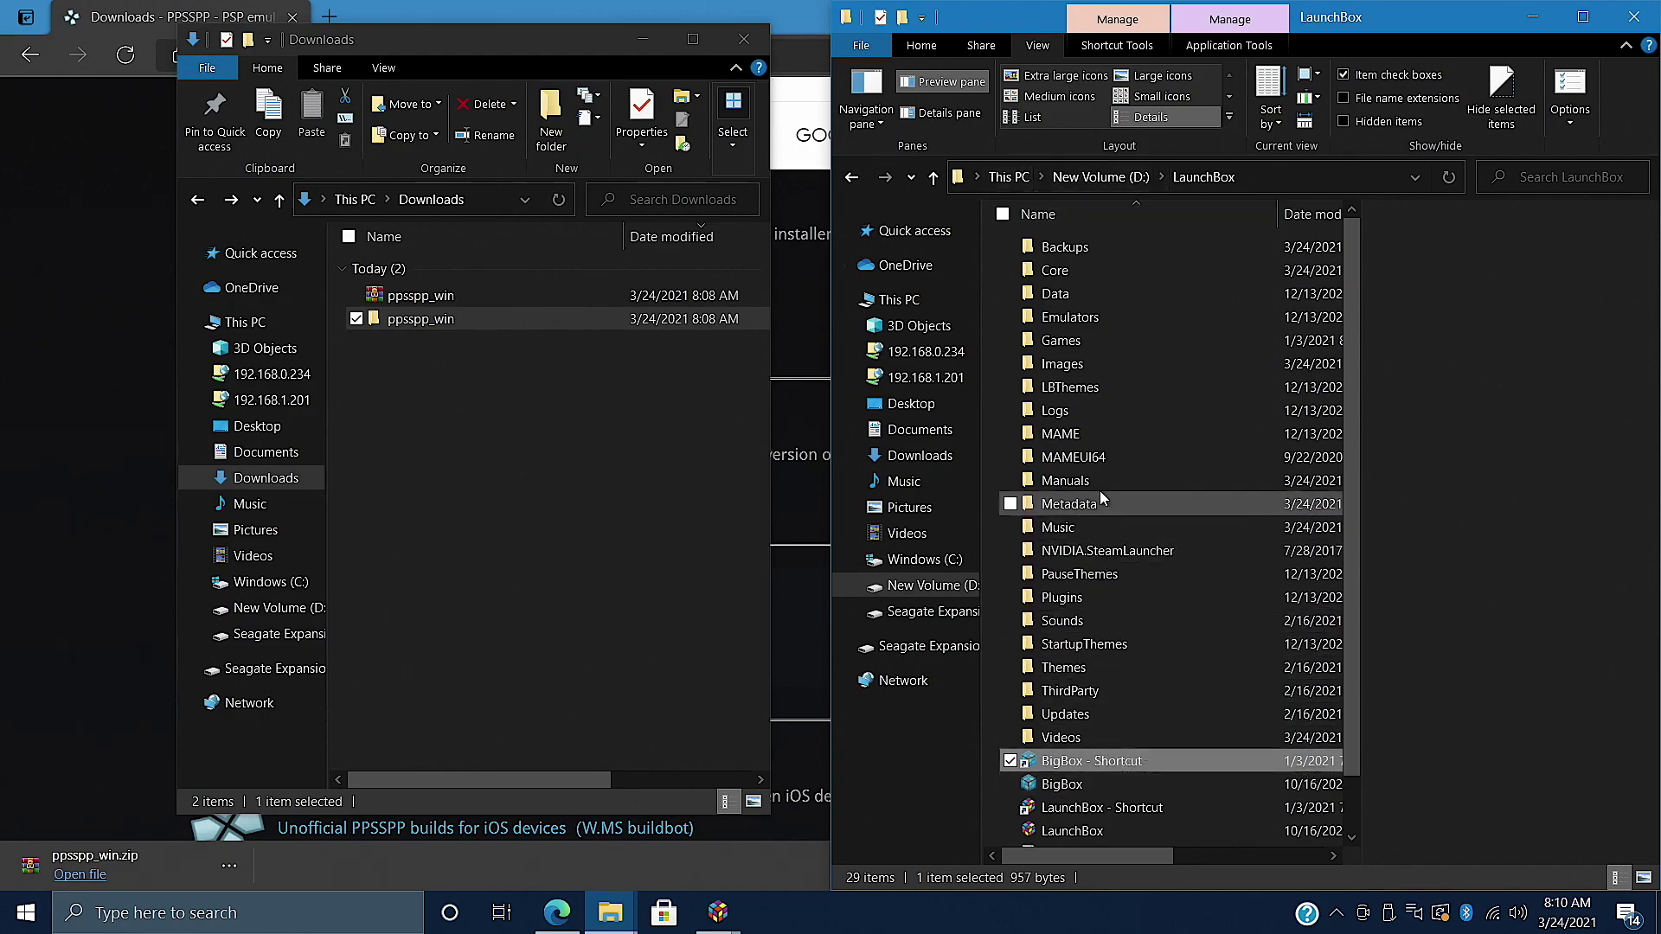
pyautogui.doubleClick(1069, 320)
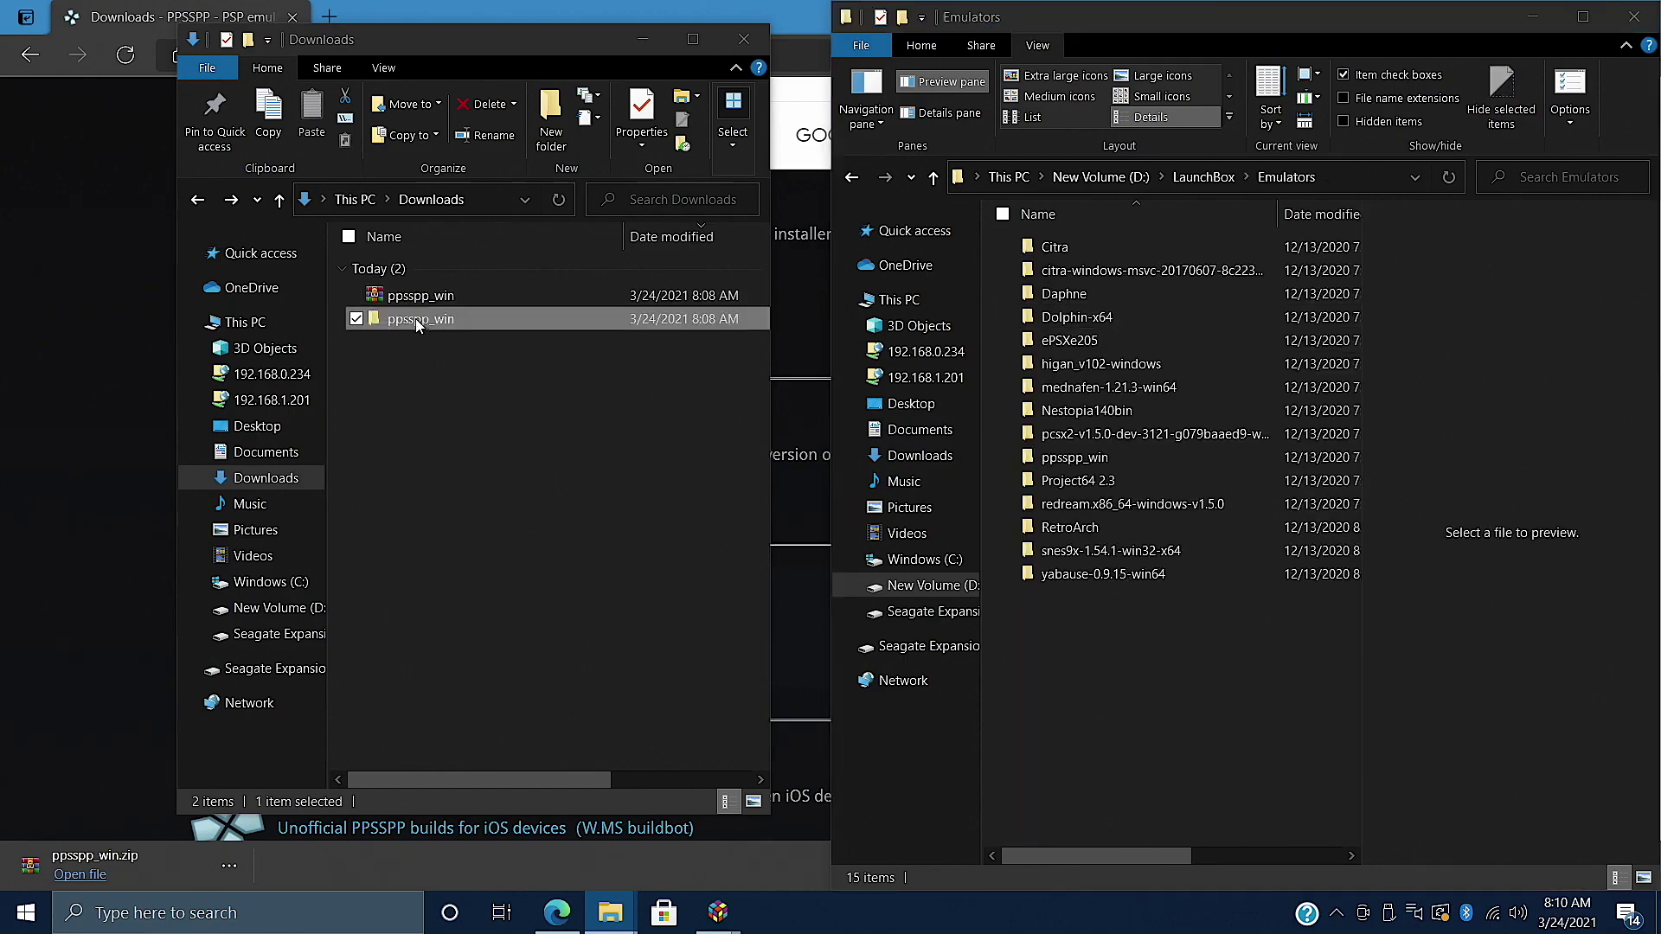
pyautogui.moveTo(415, 318); pyautogui.dragTo(1101, 667)
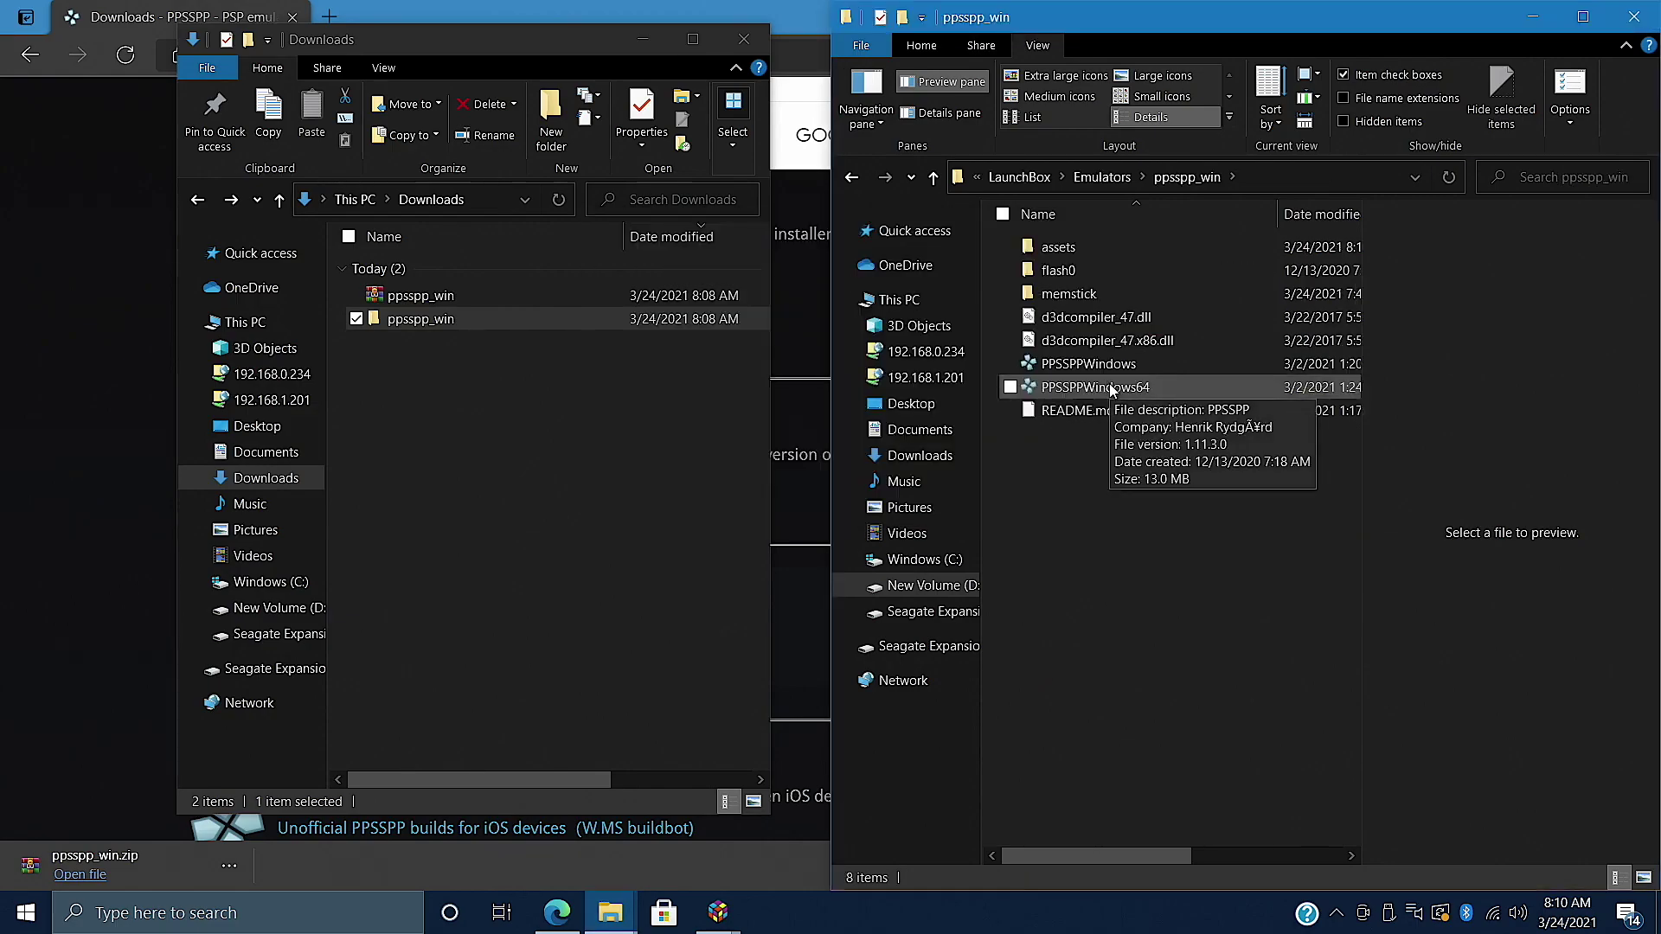
# Launch PPSSPPWindows64 from the ppsspp_win folder in LaunchBox's Emulators folder and switch the emulator to fullscreen.
pyautogui.doubleClick(1092, 388)
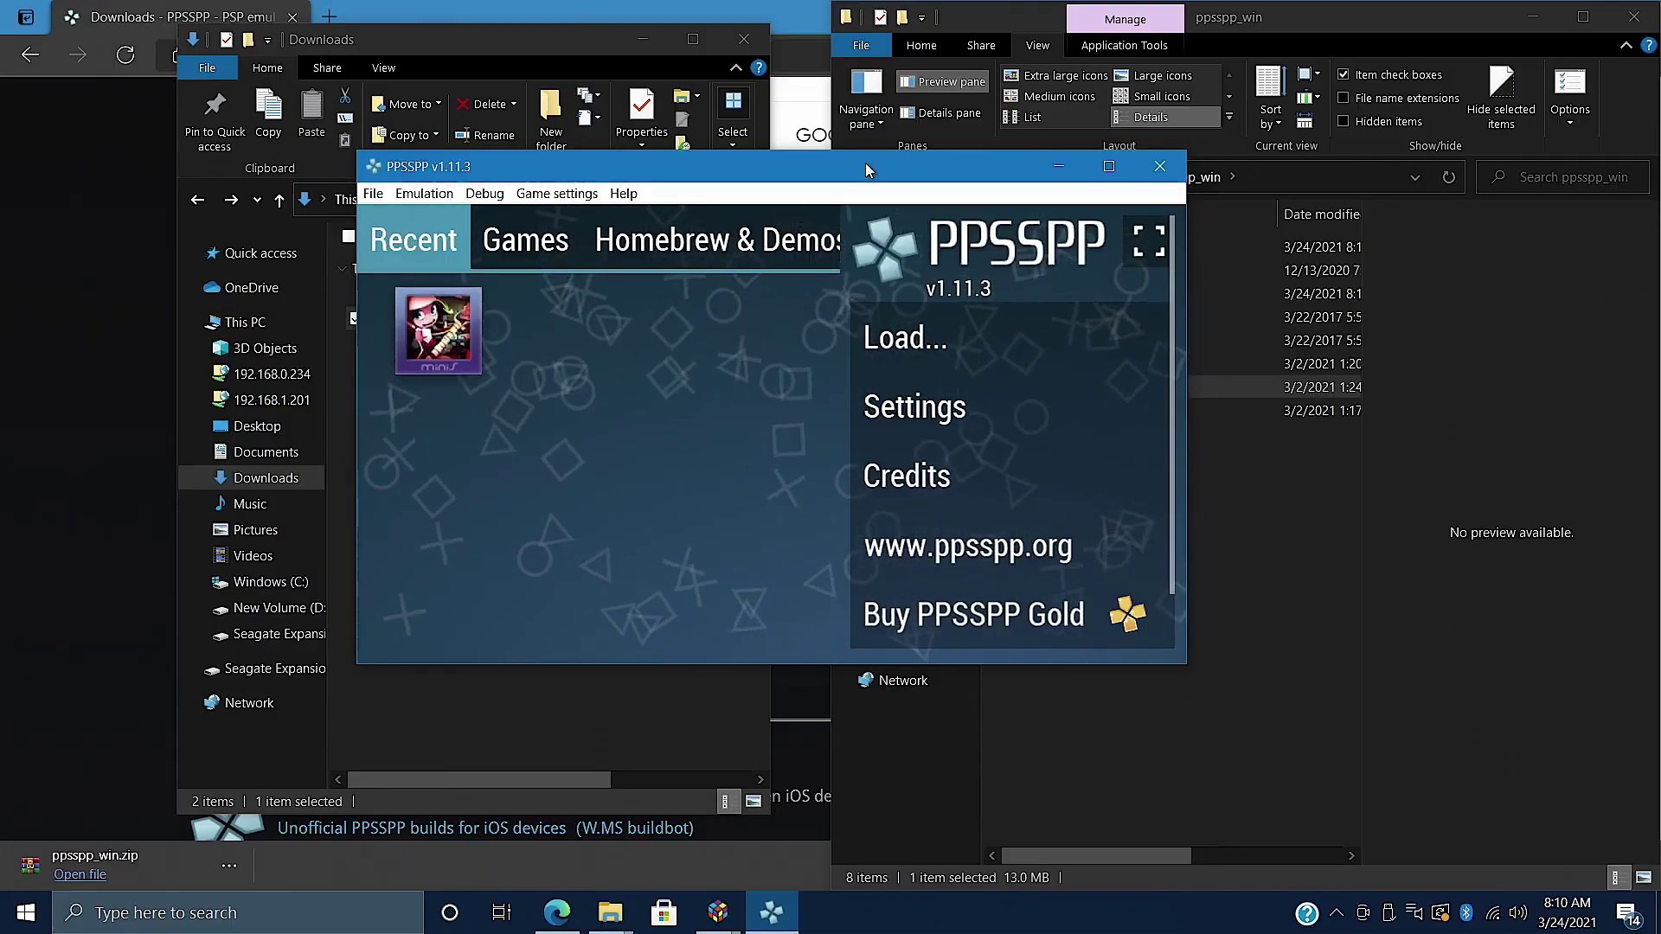
pyautogui.moveTo(866, 167); pyautogui.dragTo(912, 174)
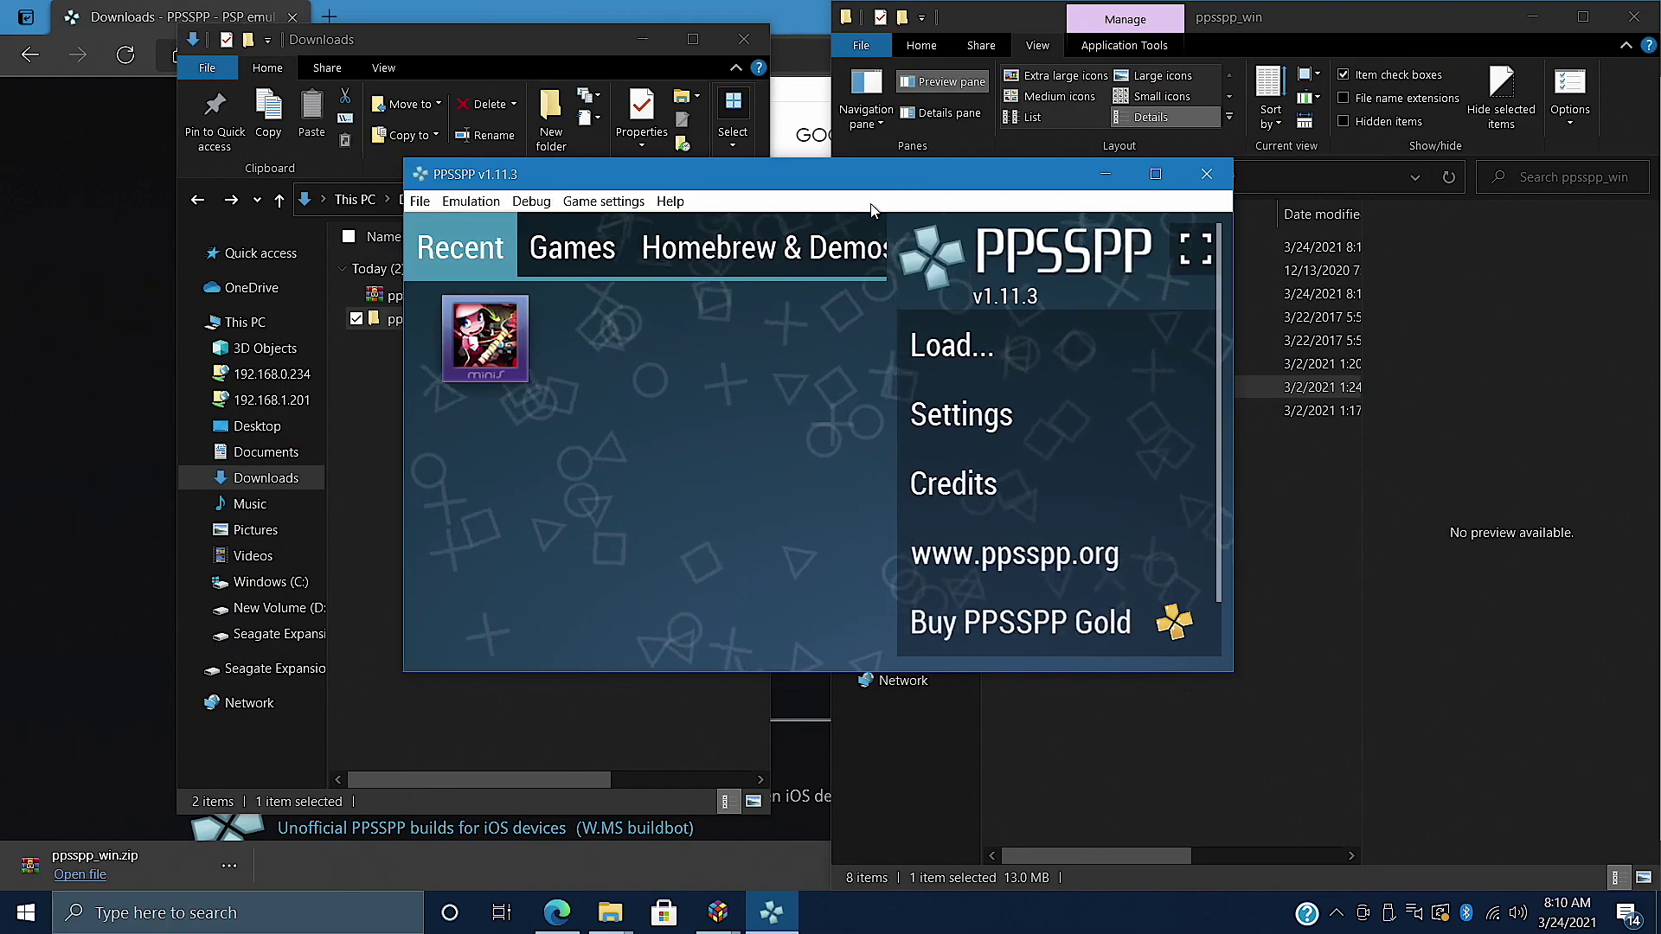
pyautogui.click(604, 201)
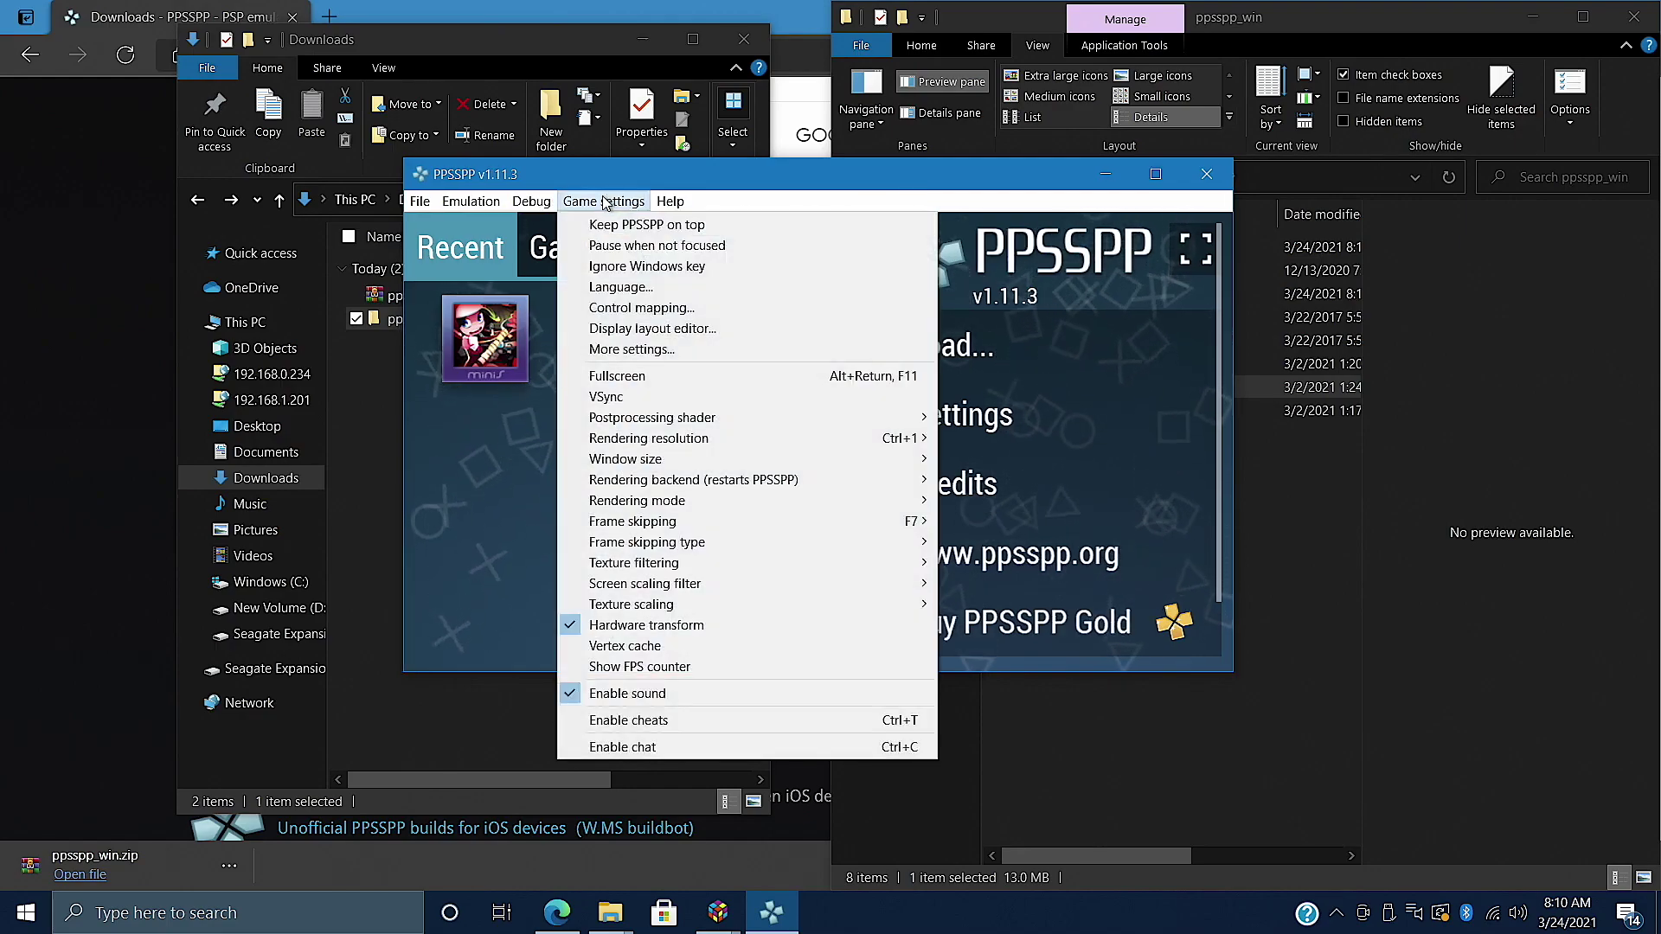
pyautogui.click(639, 377)
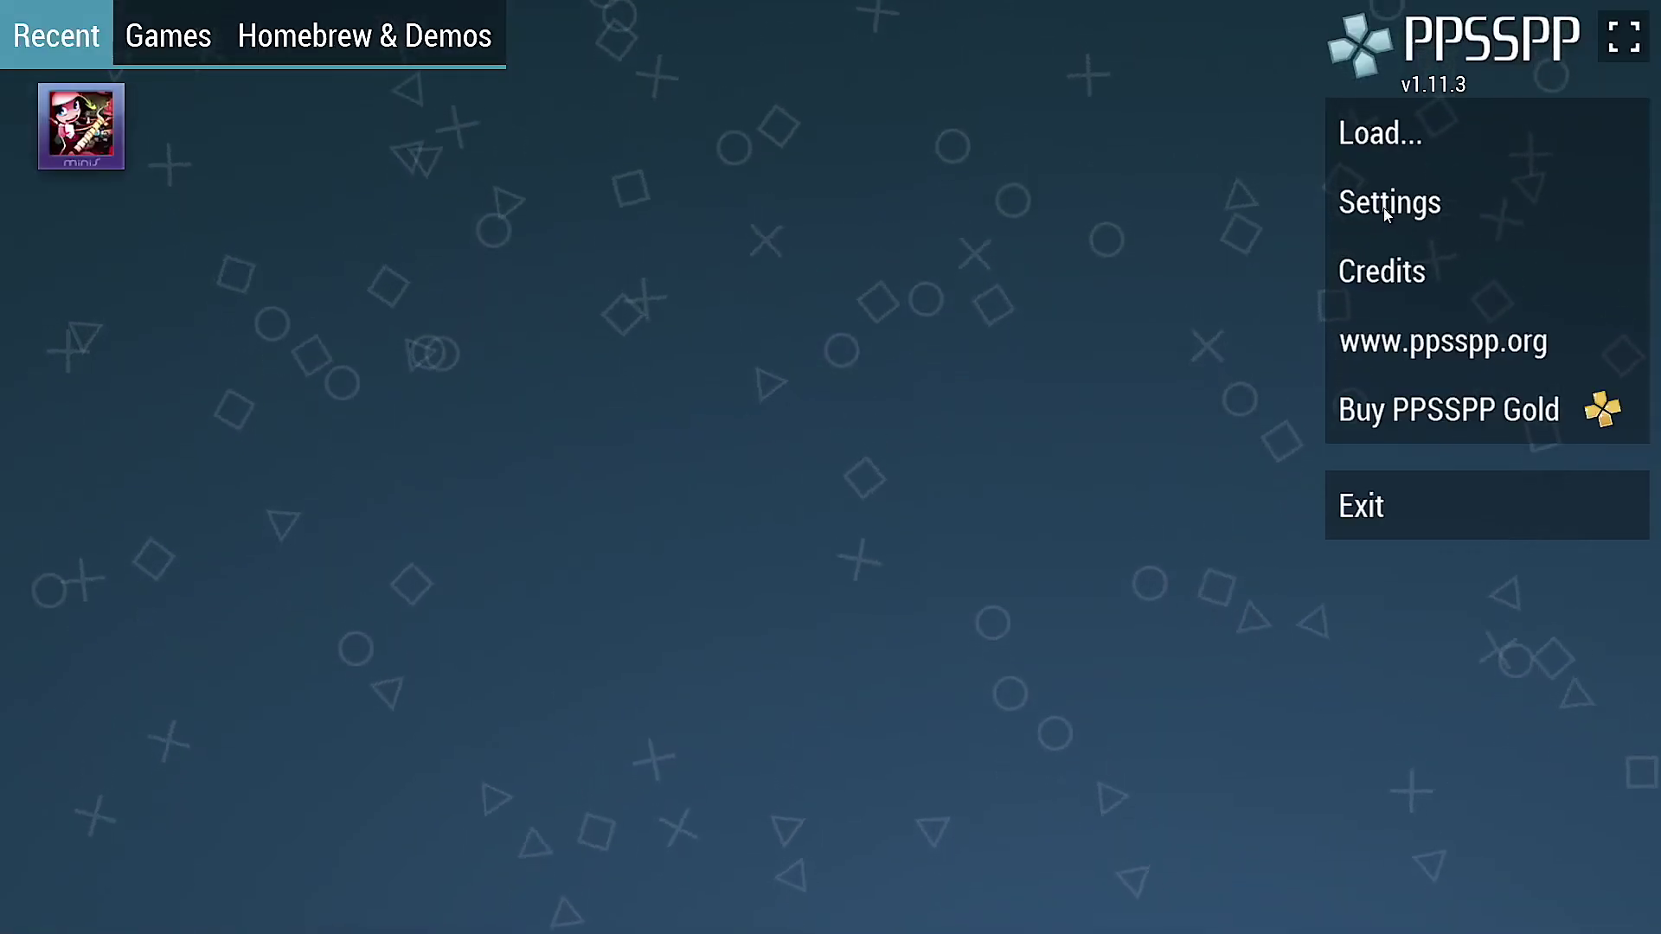
# Open the PPSSPP graphics settings and select Vulkan as the rendering backend.
pyautogui.click(1383, 207)
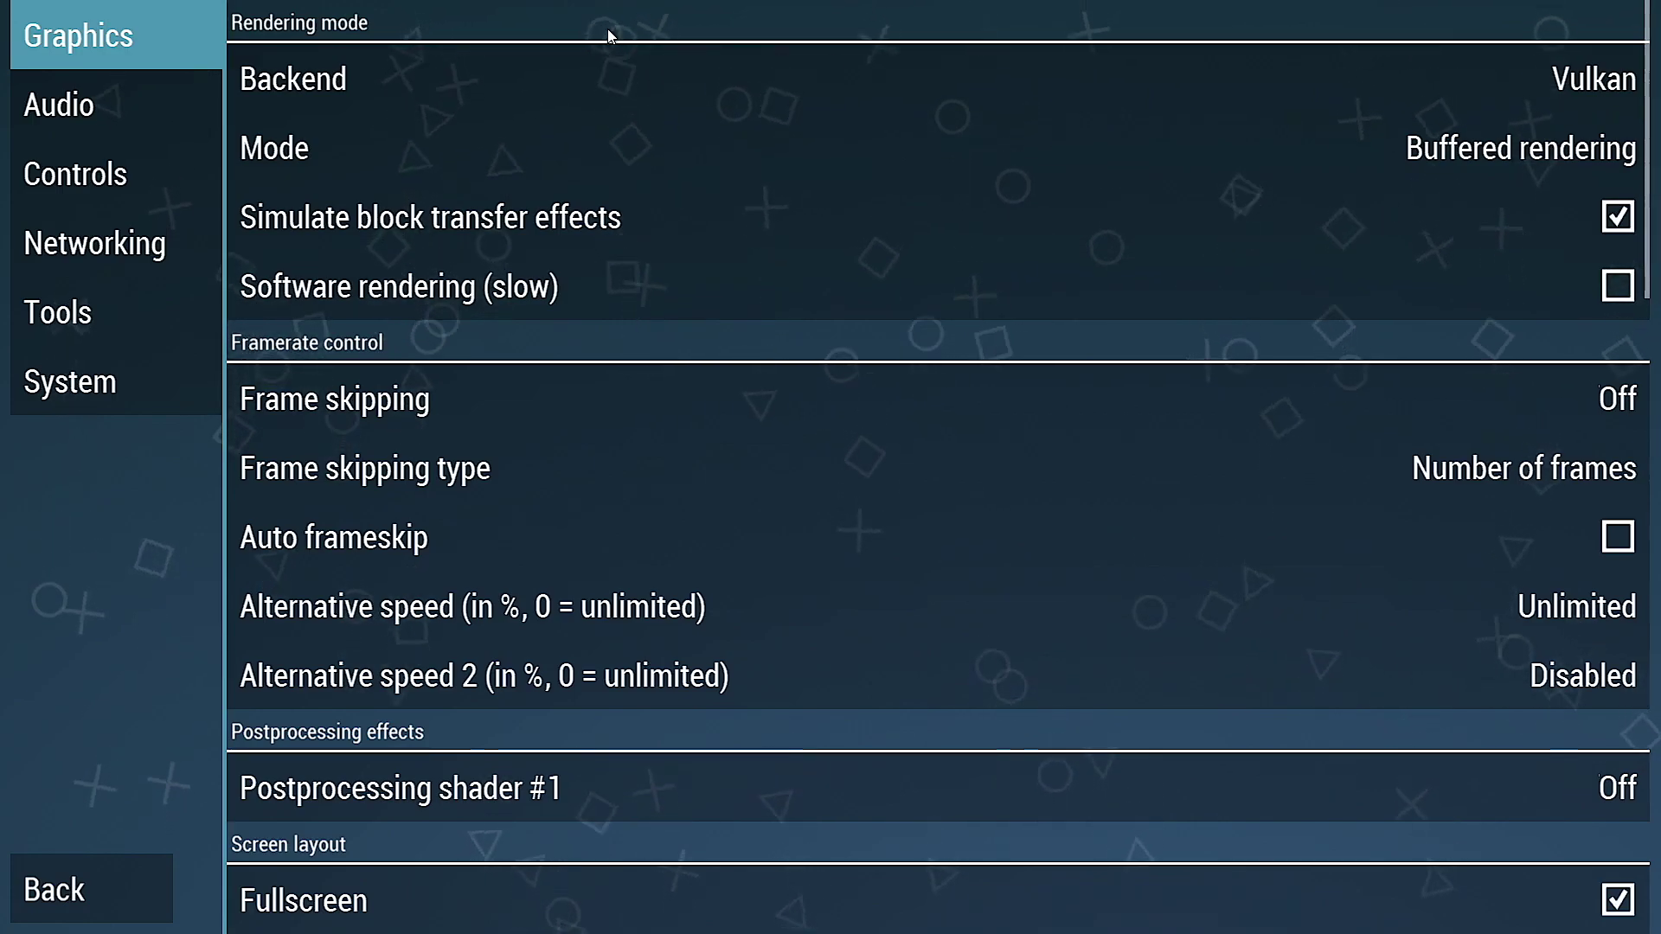
pyautogui.click(410, 76)
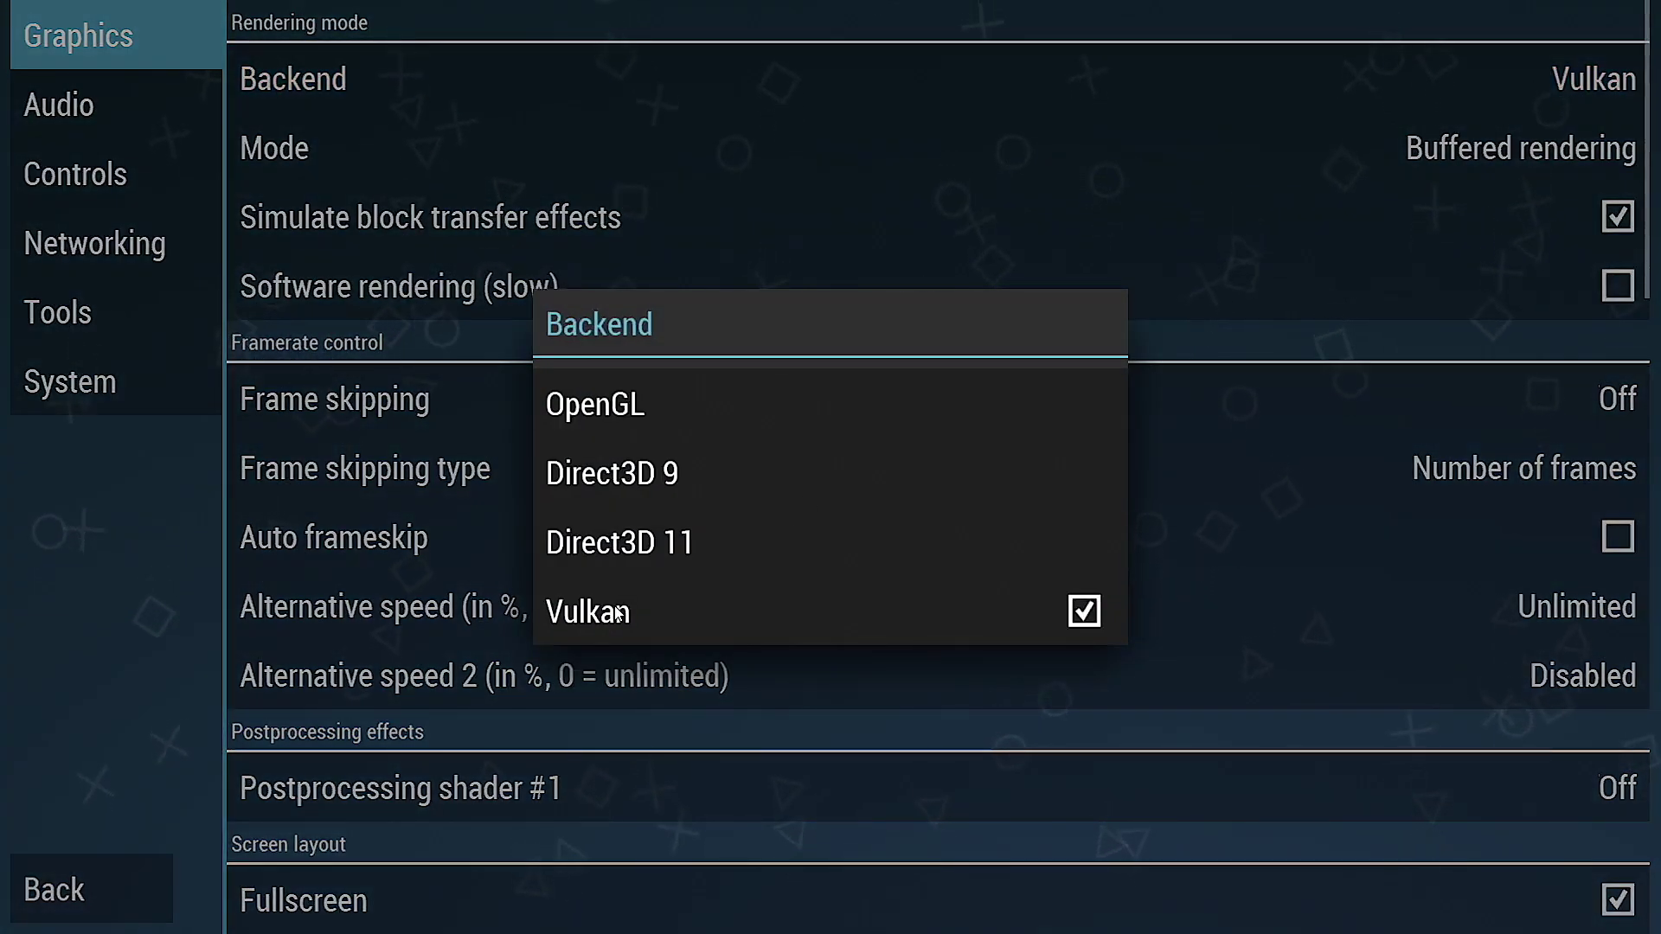
pyautogui.click(618, 613)
# Set the rendering resolution to 3× PSP in the graphics performance settings.
pyautogui.scroll(-6, 1025, 368)
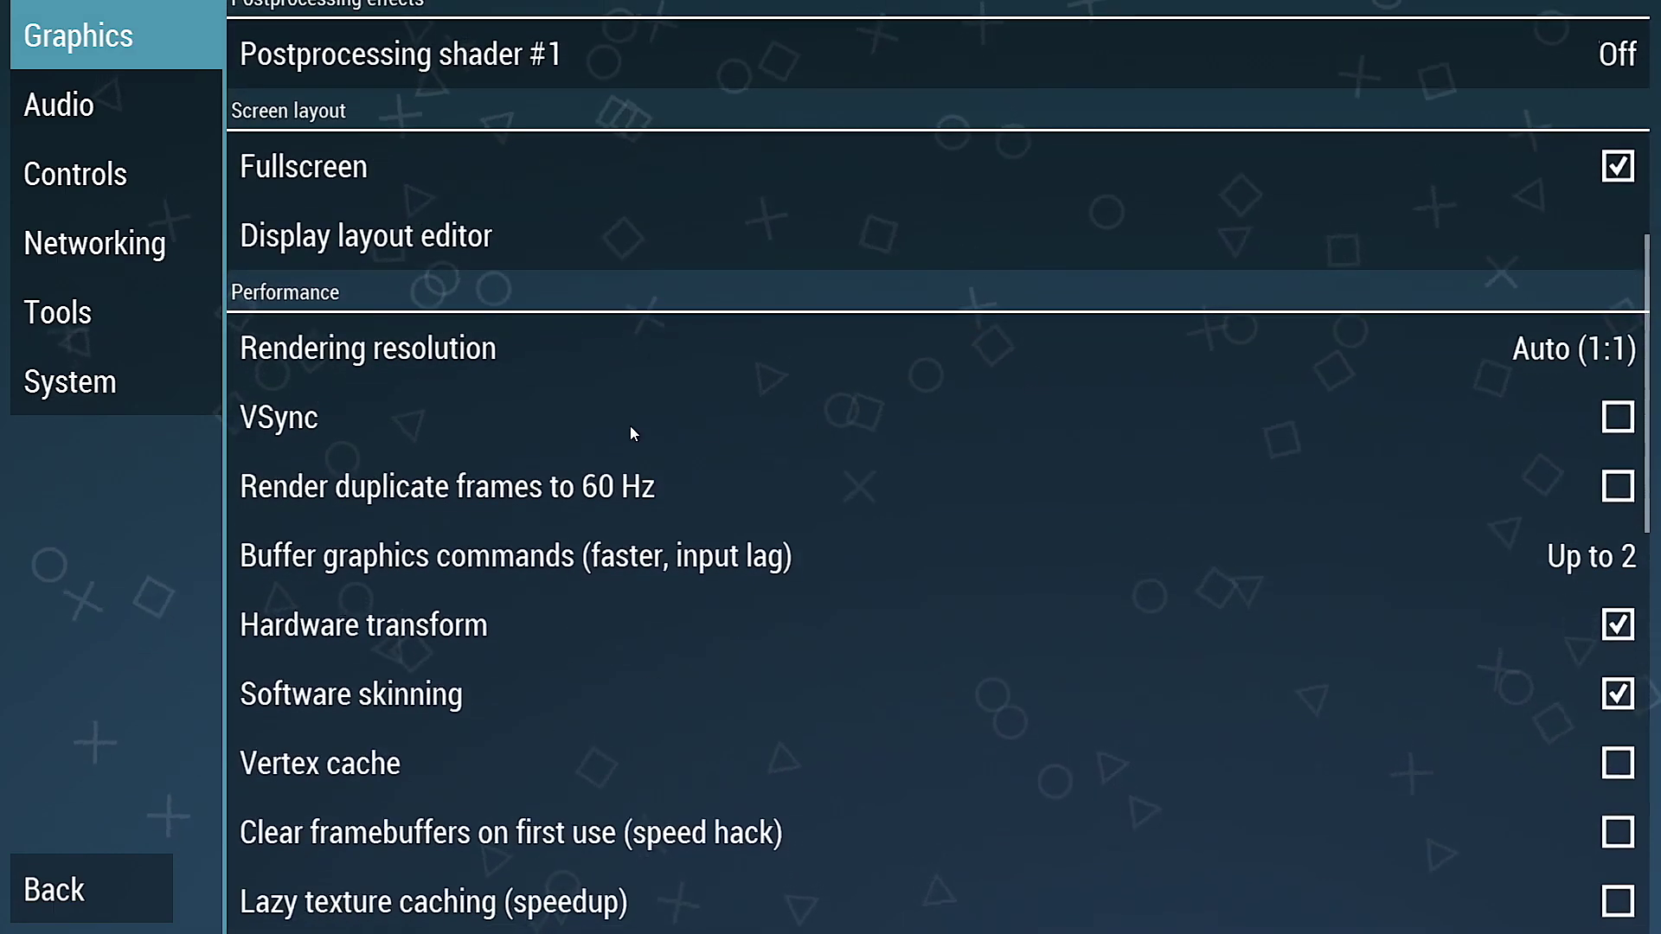
pyautogui.click(471, 348)
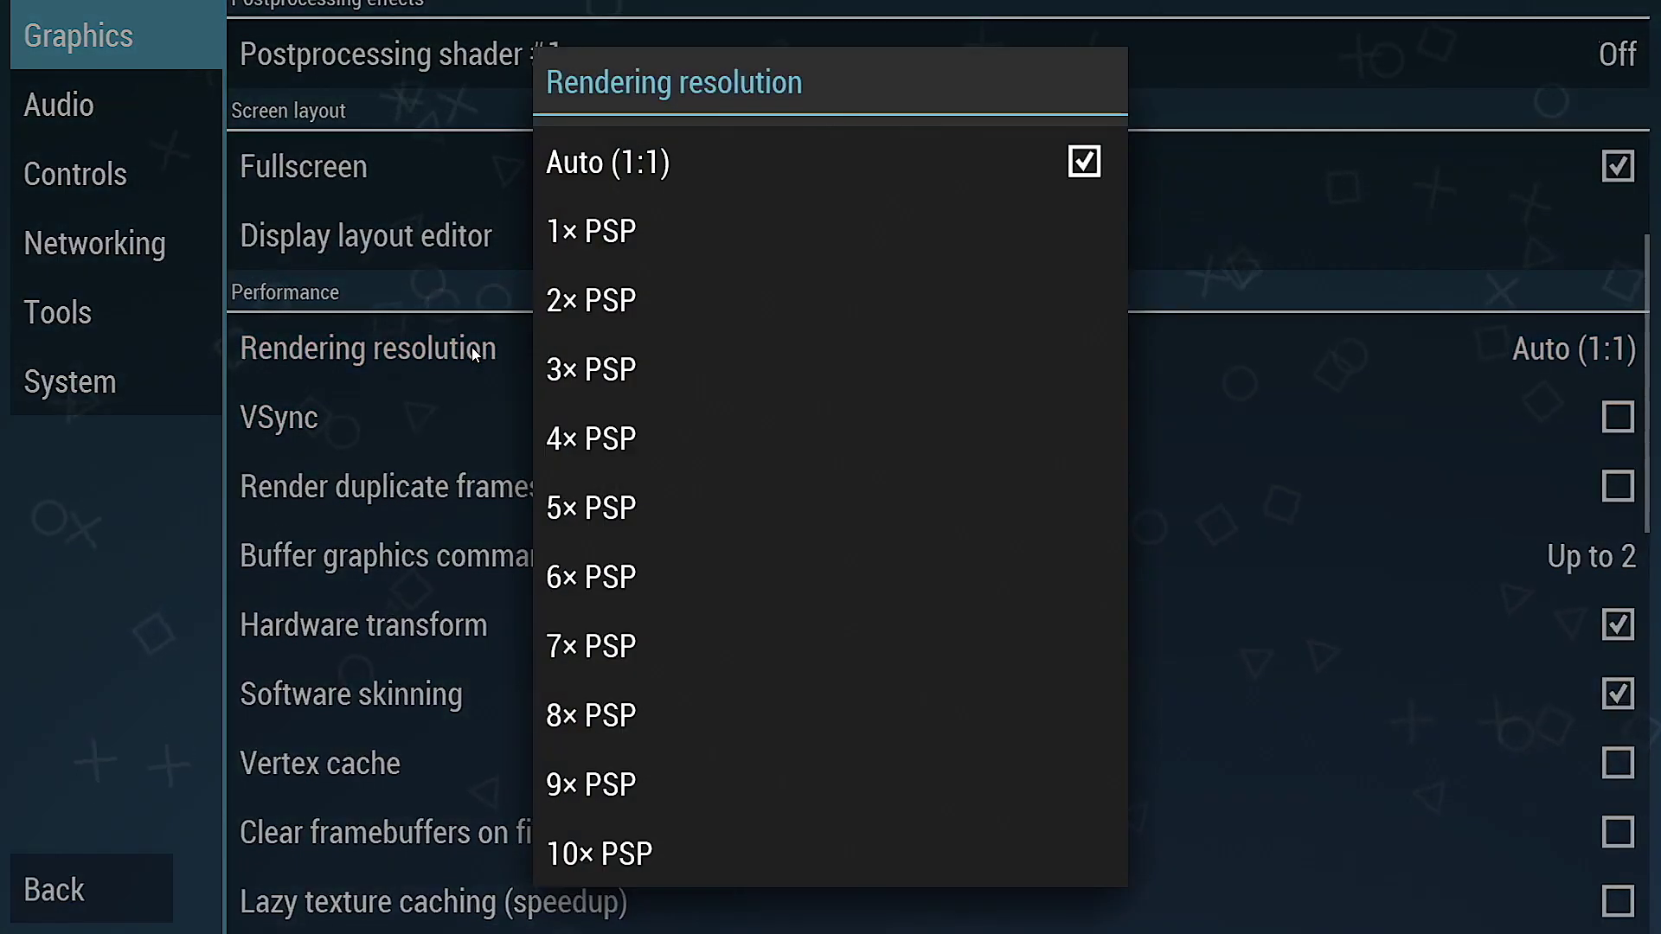
pyautogui.click(593, 382)
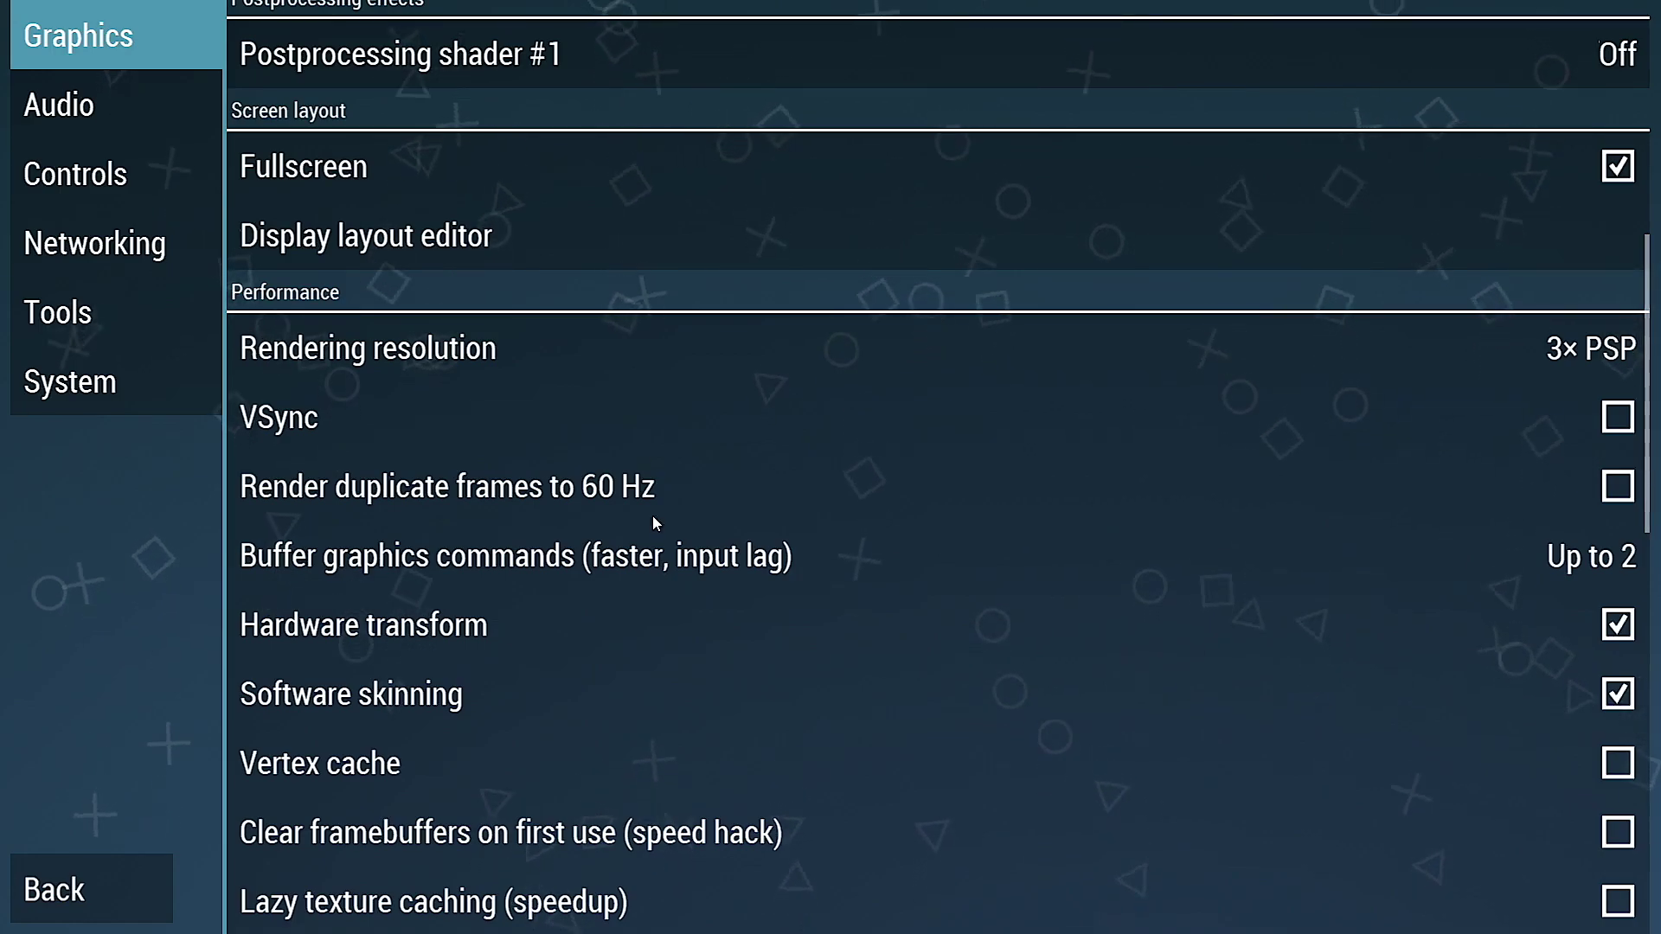
# Enable VSync and set the FPS counter overlay to show FPS in the graphics settings.
pyautogui.click(317, 422)
pyautogui.scroll(-10, 790, 522)
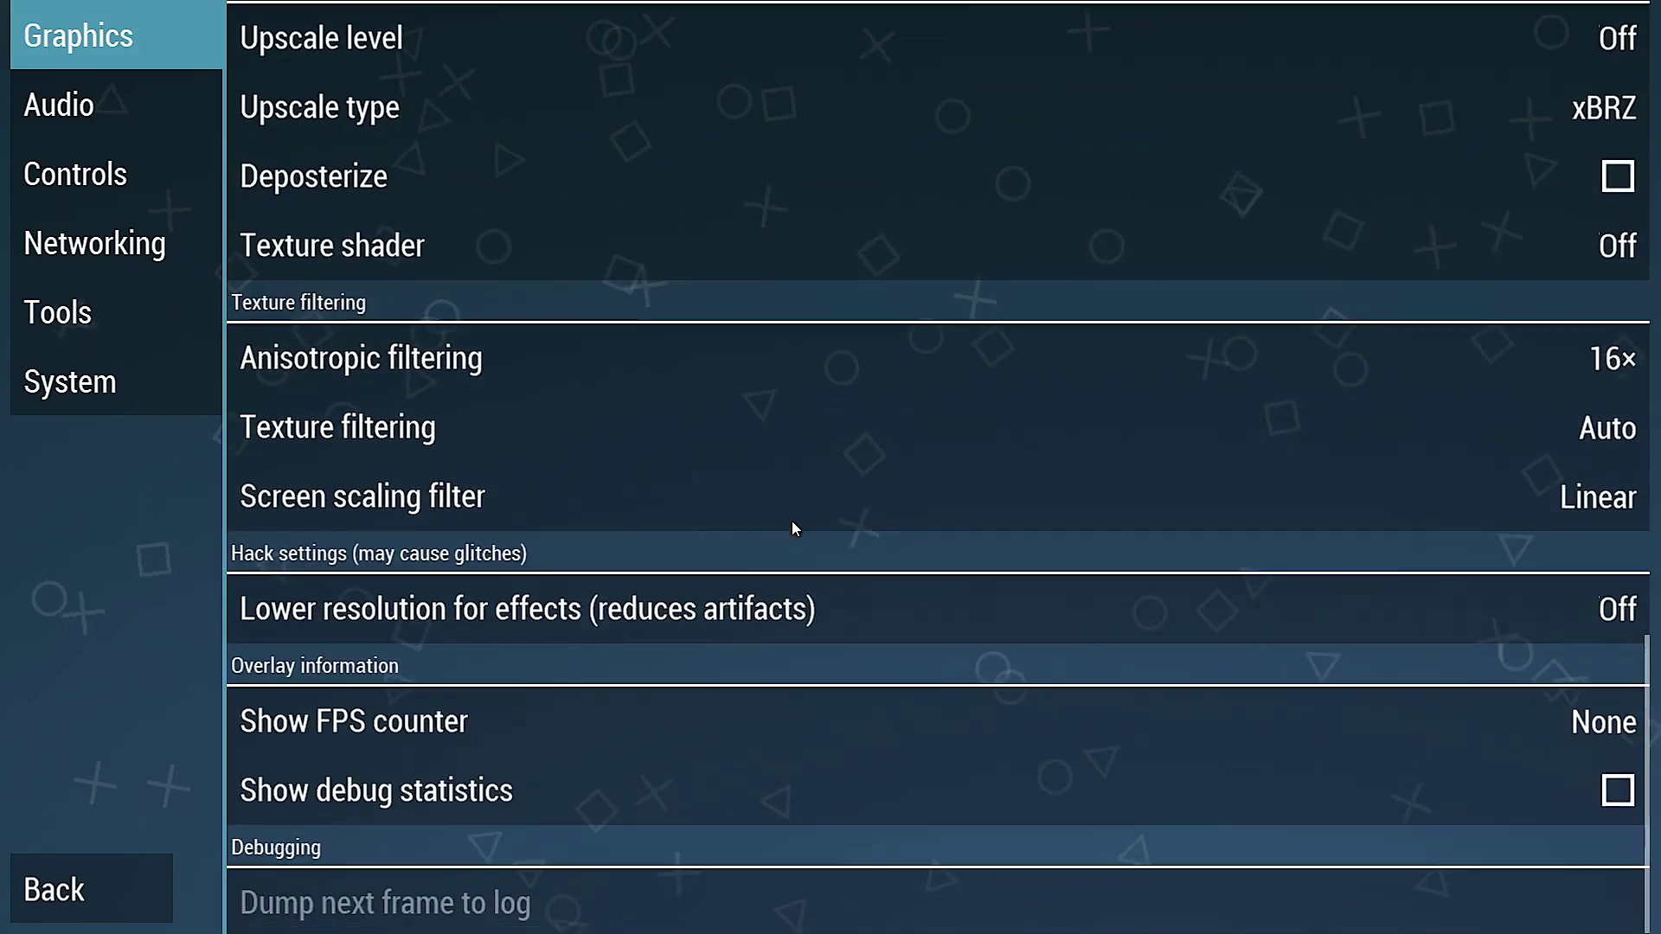
pyautogui.click(337, 718)
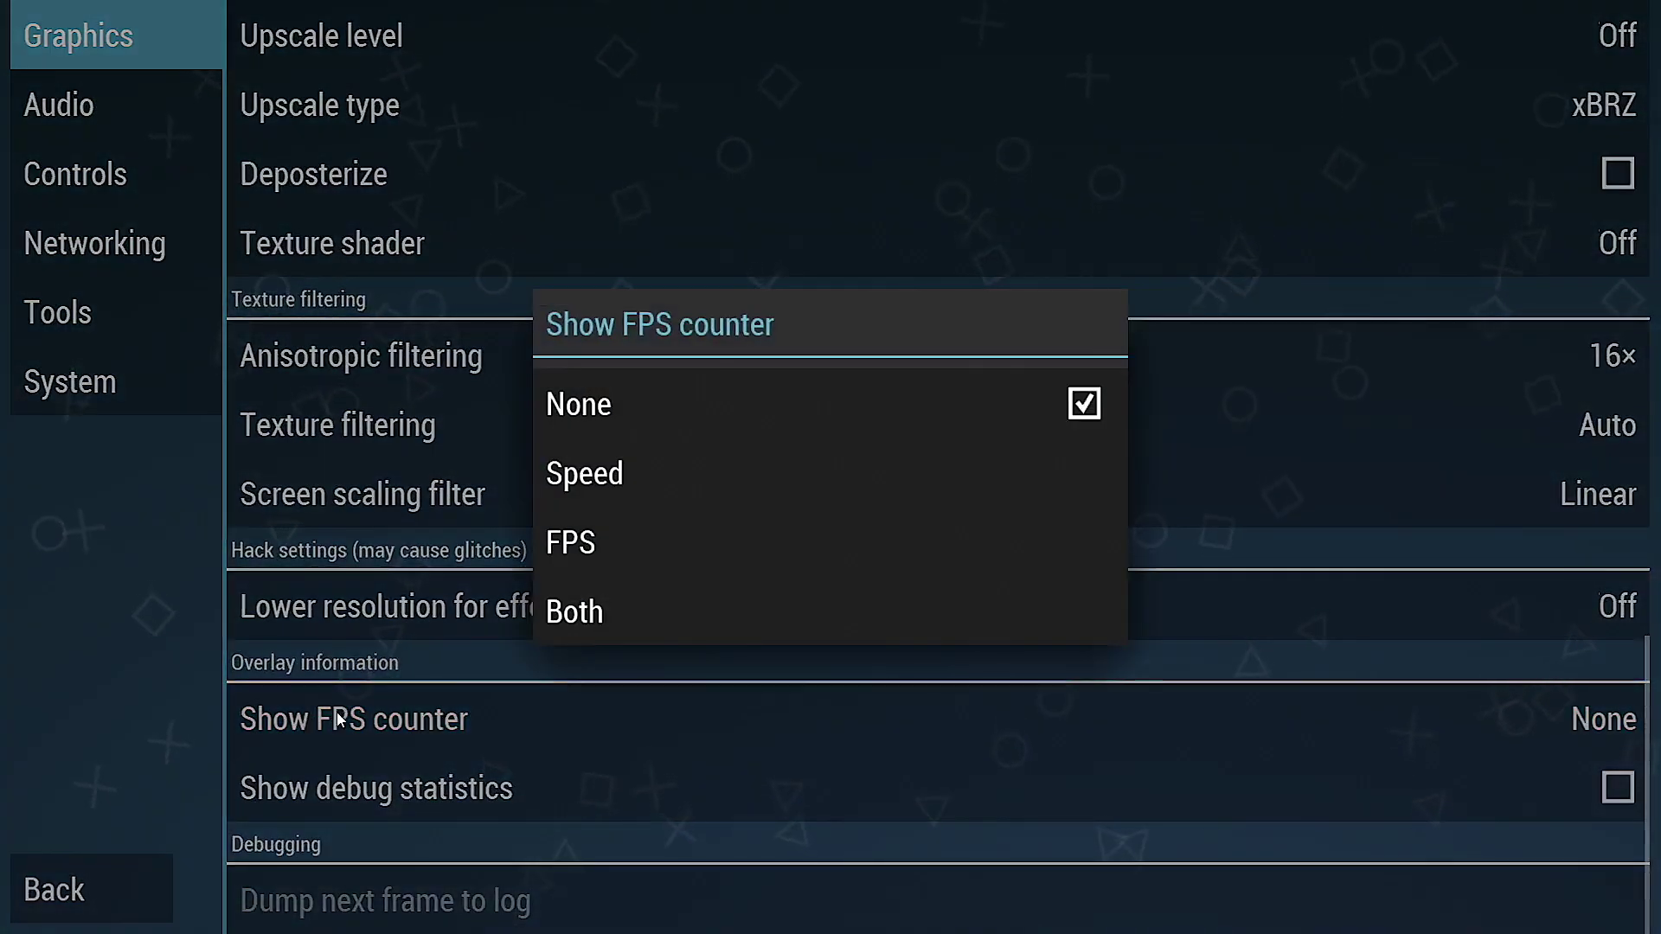
pyautogui.click(583, 543)
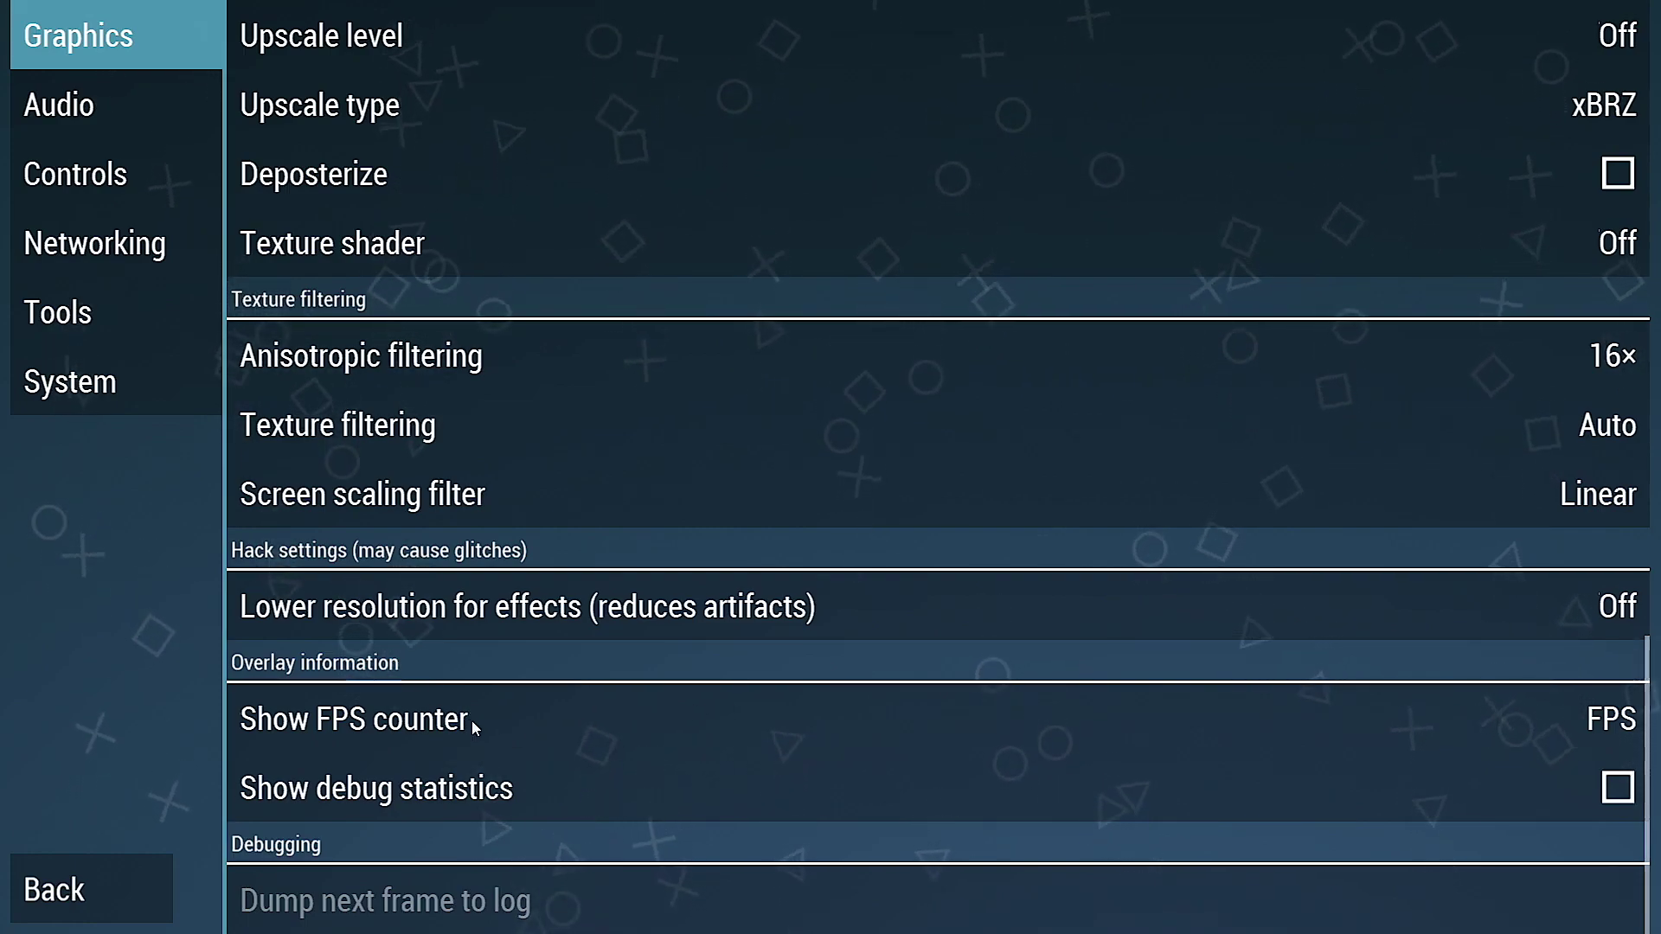
# Exit PPSSPP, close the ppsspp_win folder window, and minimize the Downloads and browser windows to return to LaunchBox.
pyautogui.click(71, 878)
pyautogui.click(1420, 500)
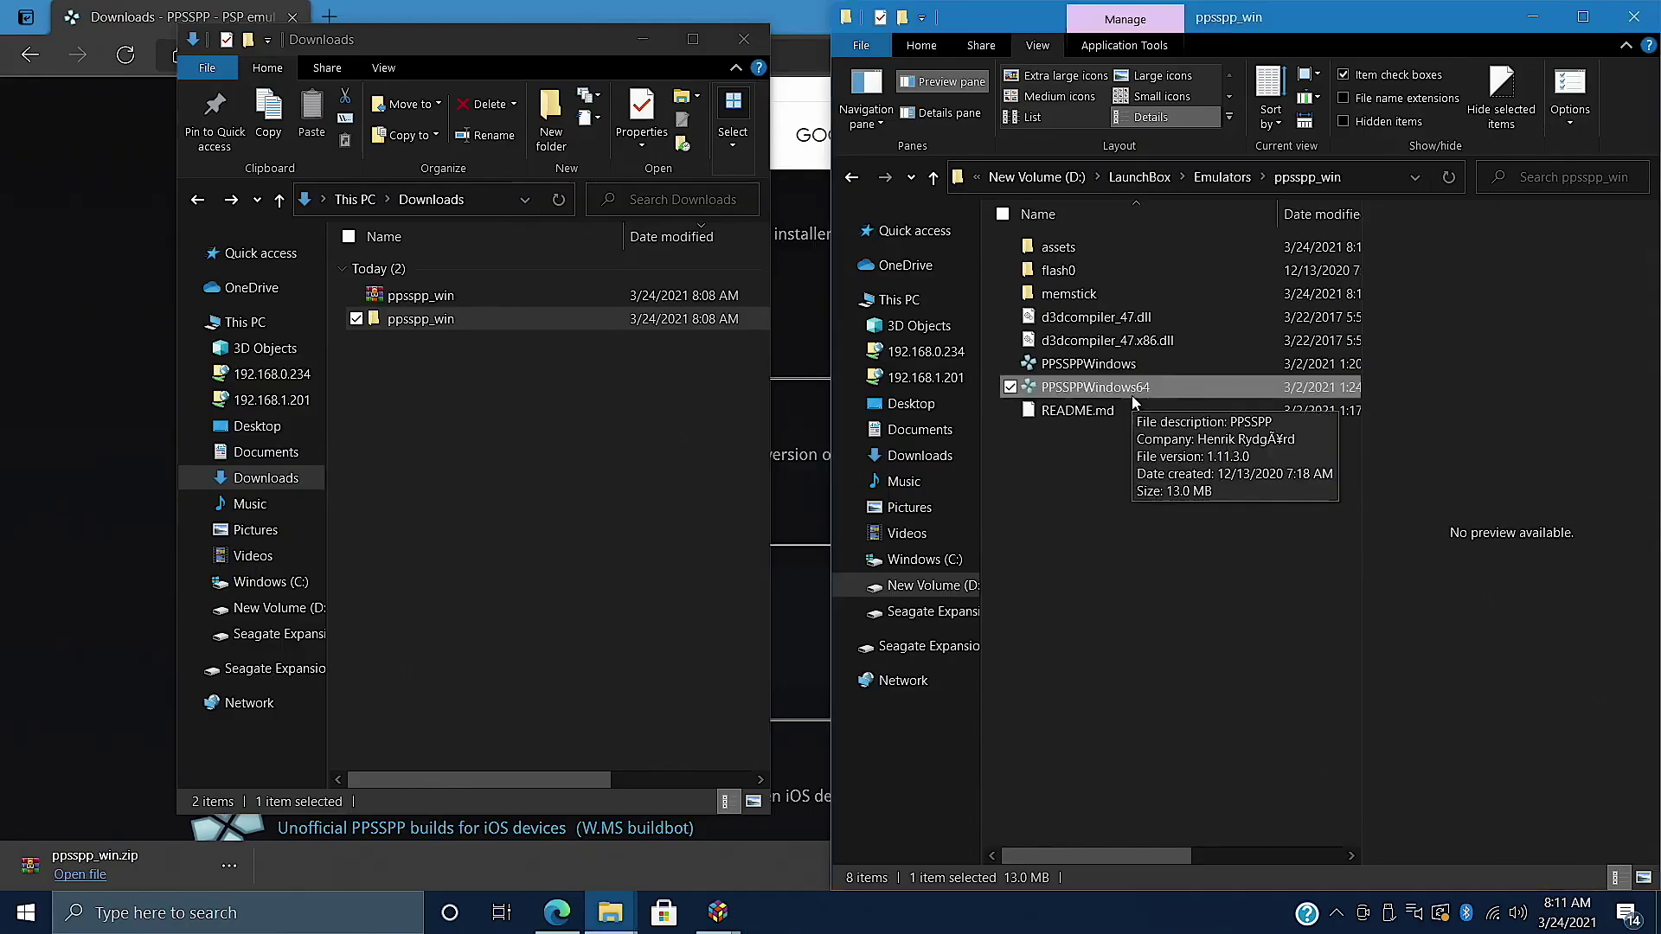
pyautogui.click(1634, 17)
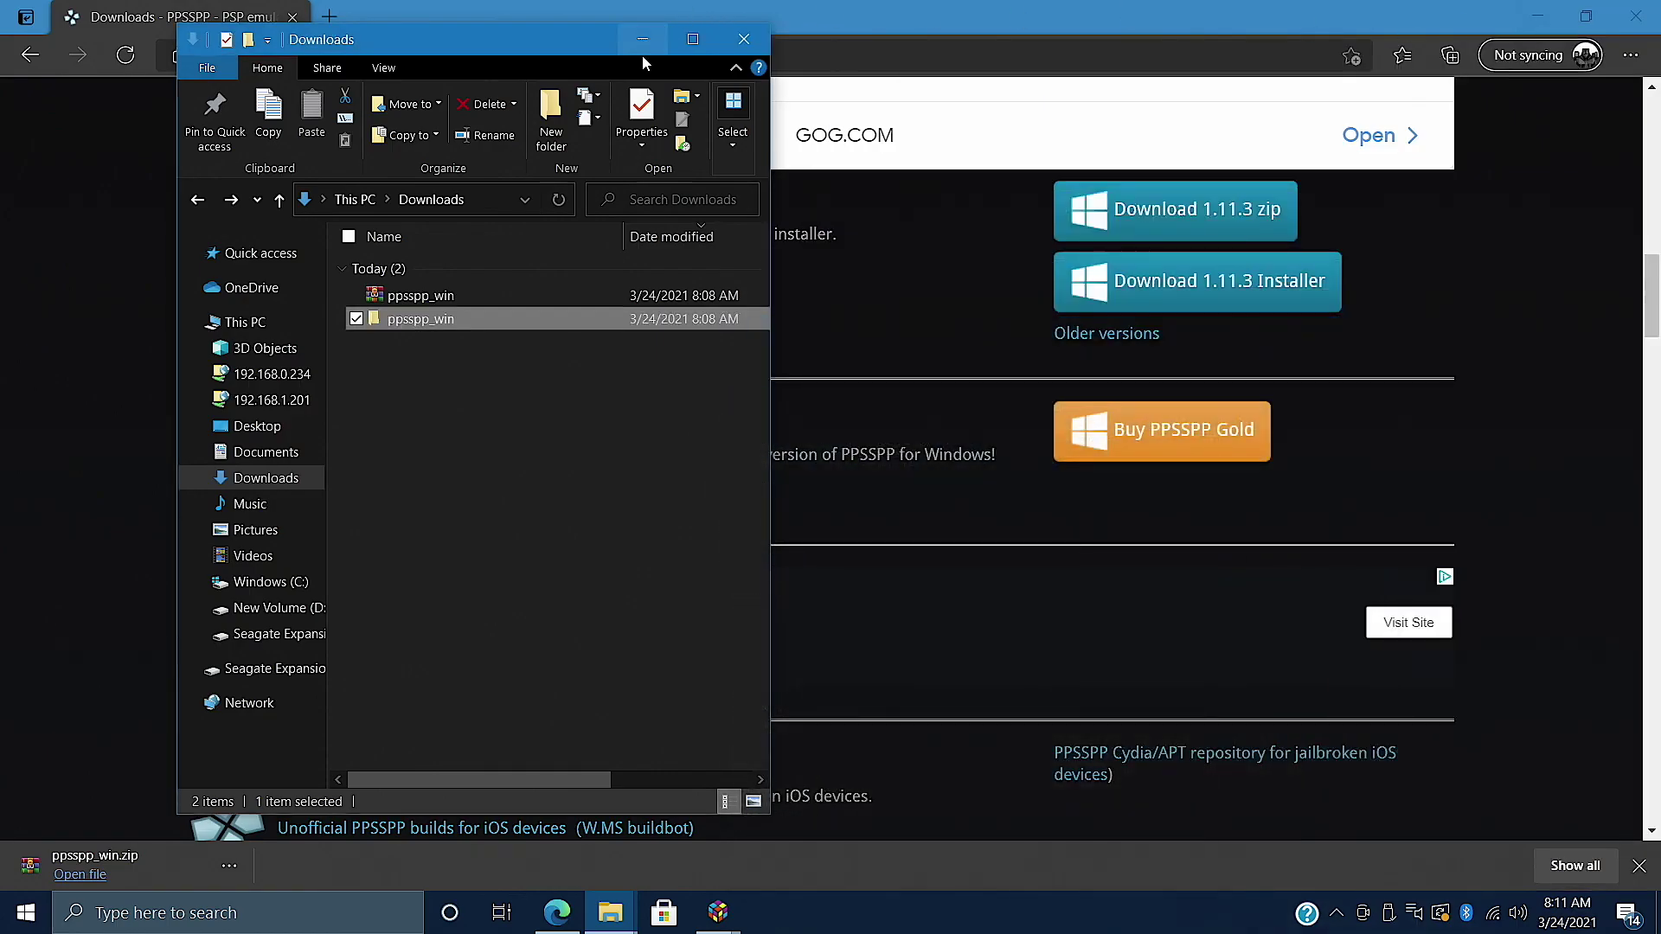
pyautogui.click(642, 39)
pyautogui.click(1537, 17)
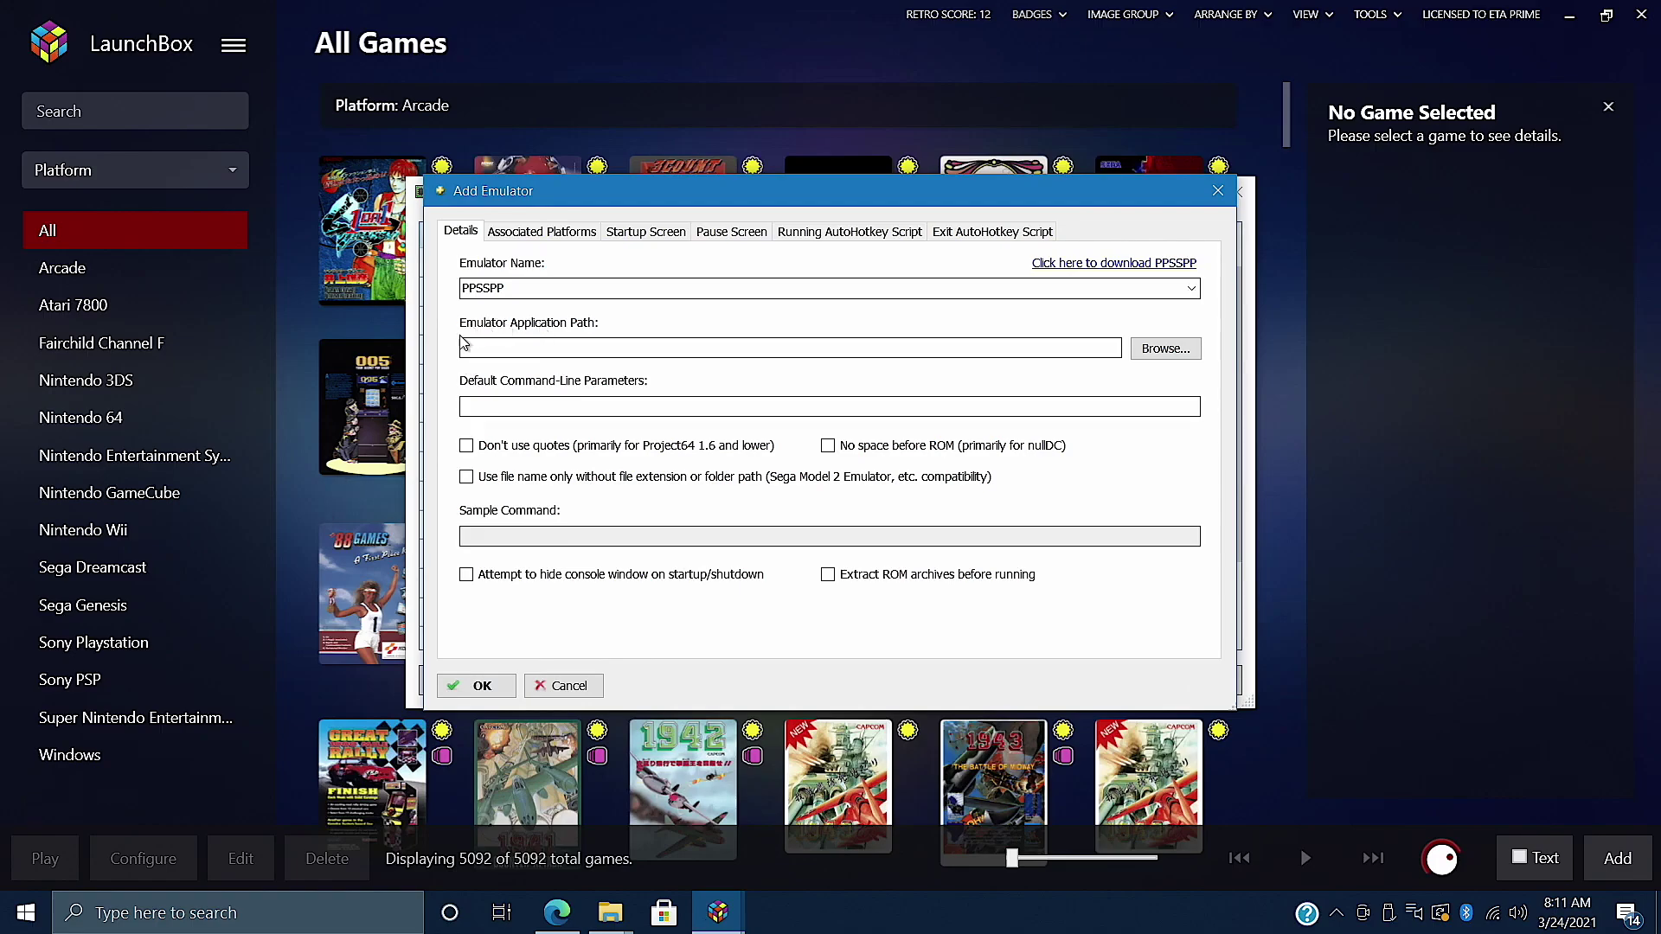
# Set the emulator application path to PPSSPPWindows64 in the ppsspp_win folder inside LaunchBox's Emulators folder.
pyautogui.click(1168, 349)
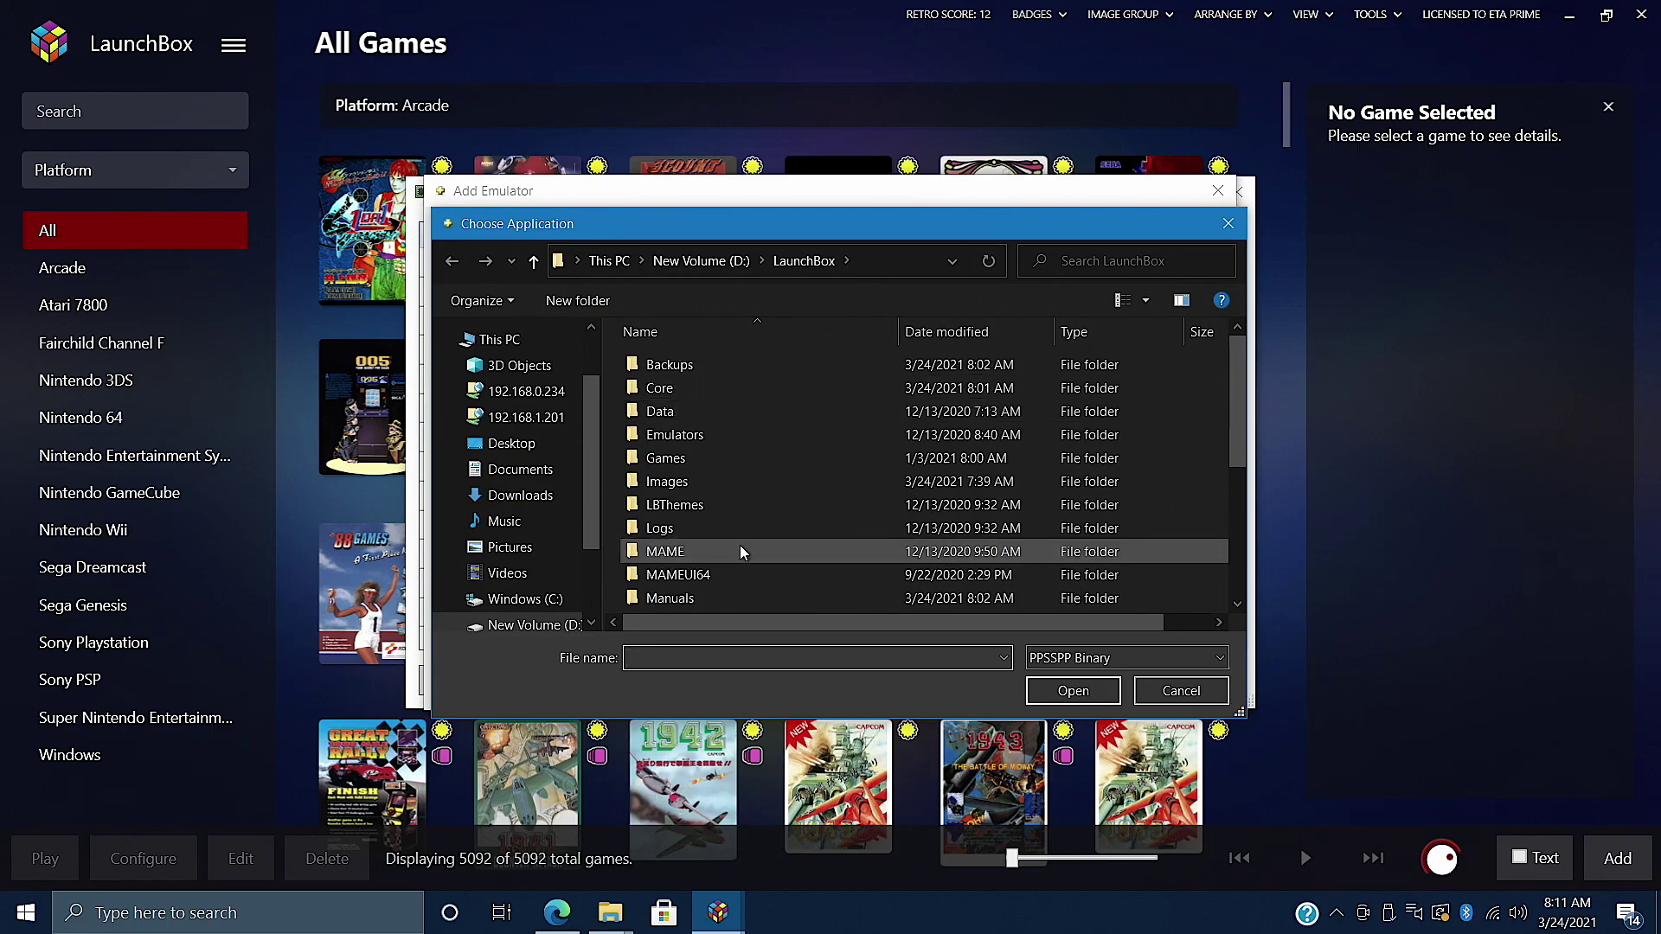
pyautogui.doubleClick(678, 435)
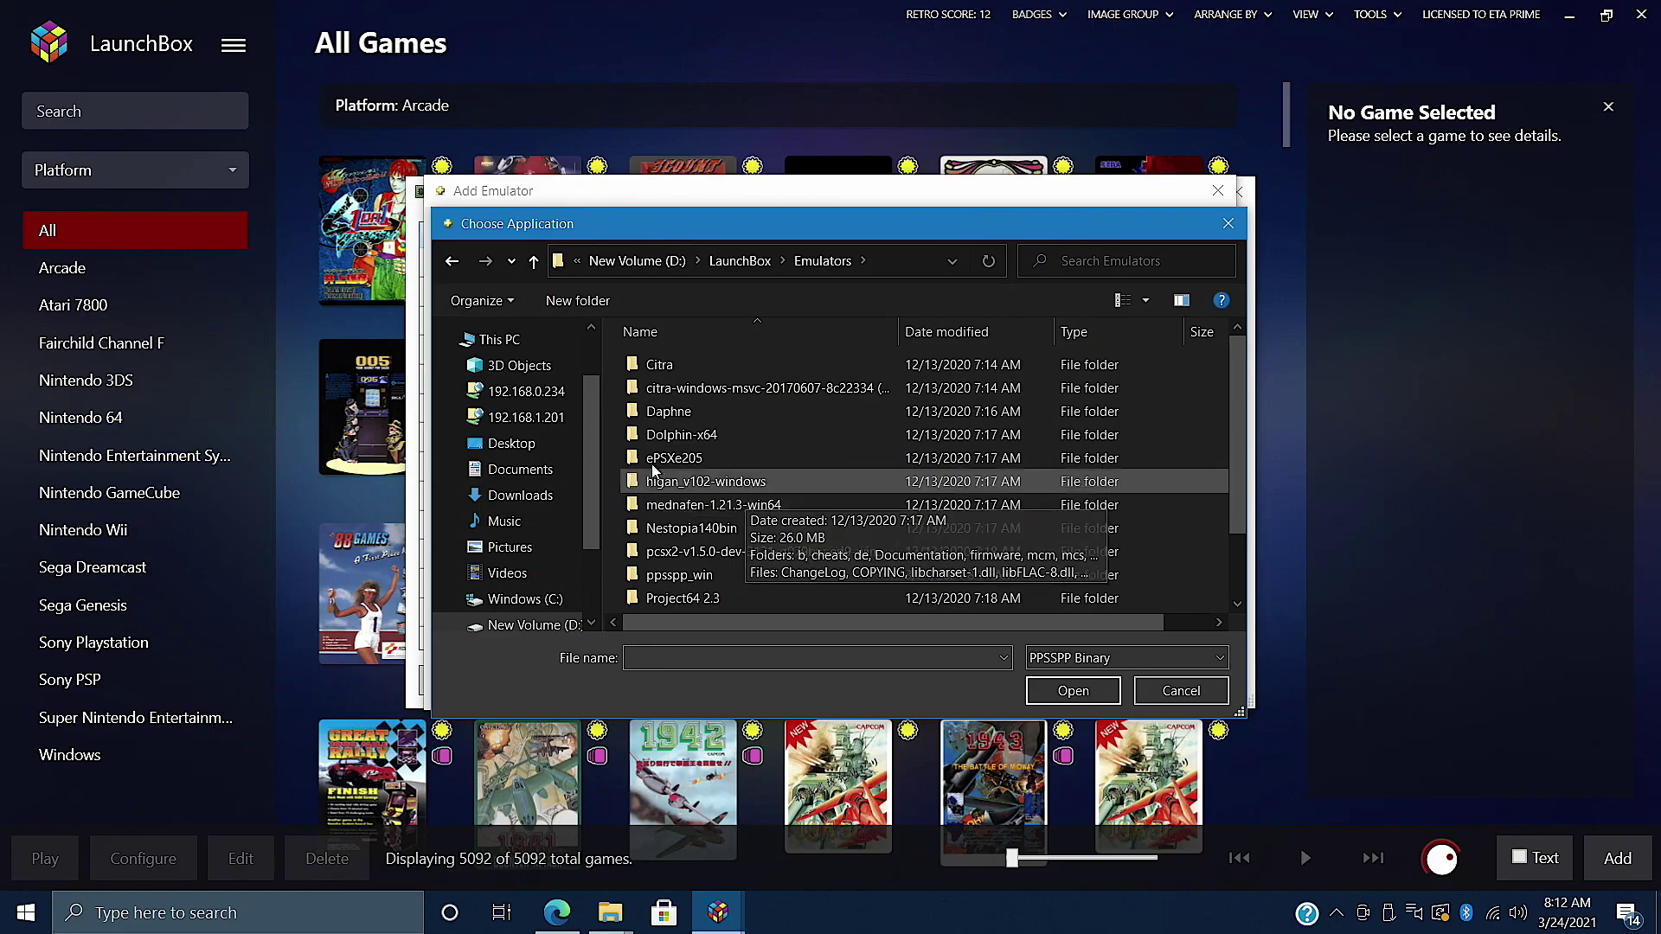
pyautogui.doubleClick(697, 576)
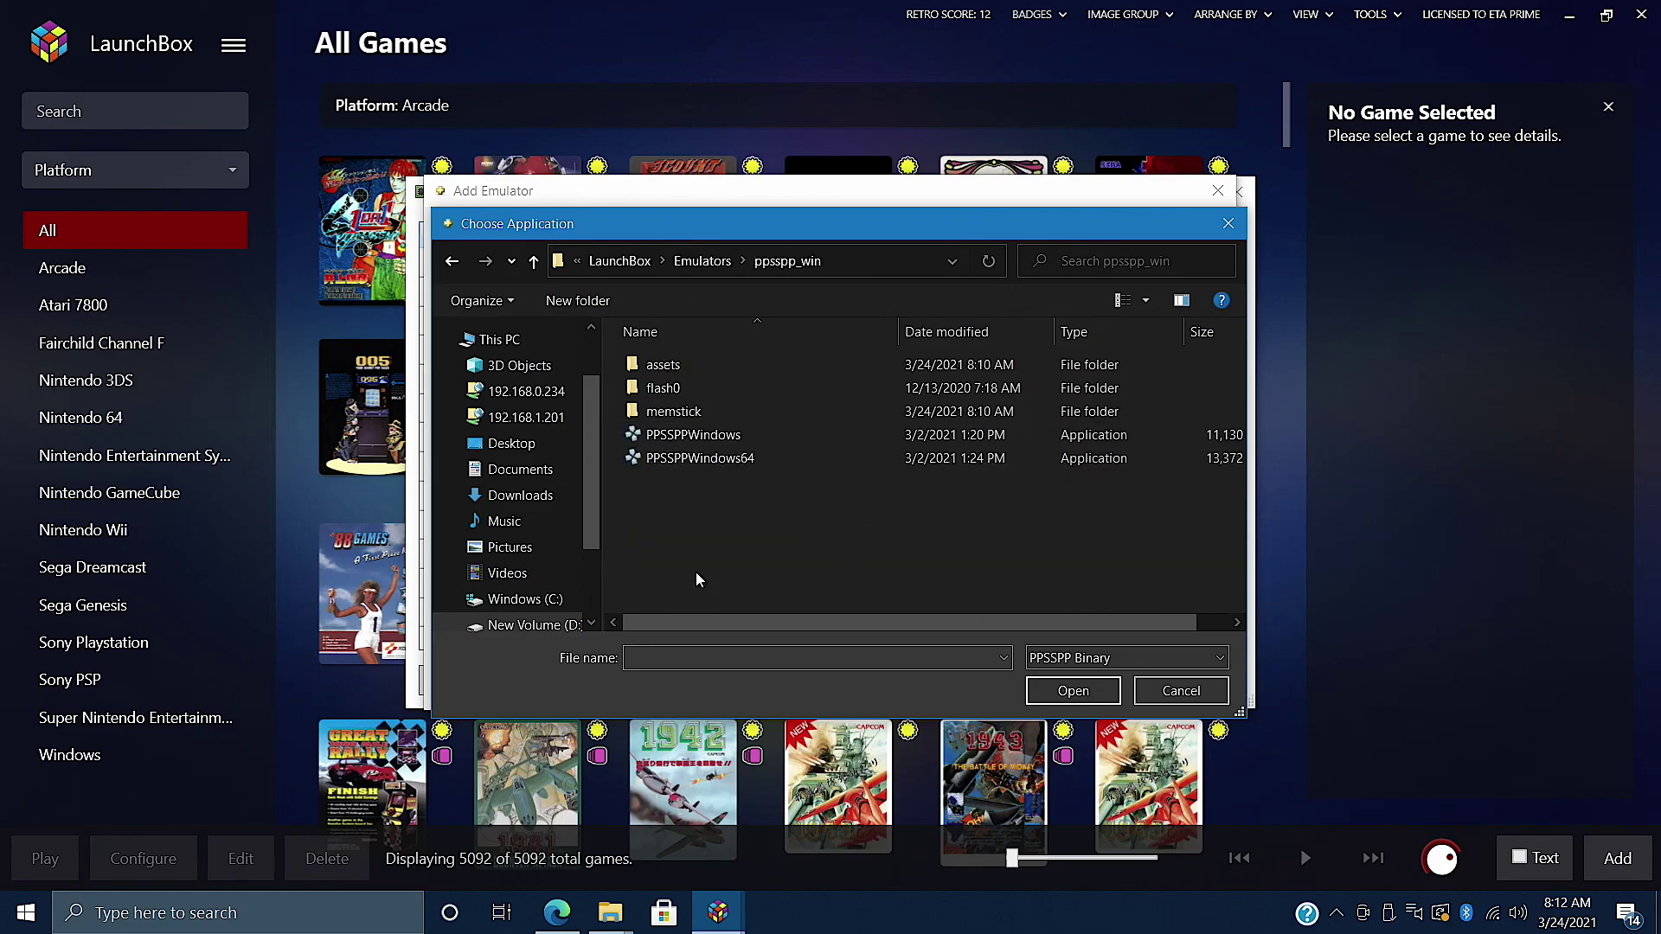
pyautogui.doubleClick(730, 460)
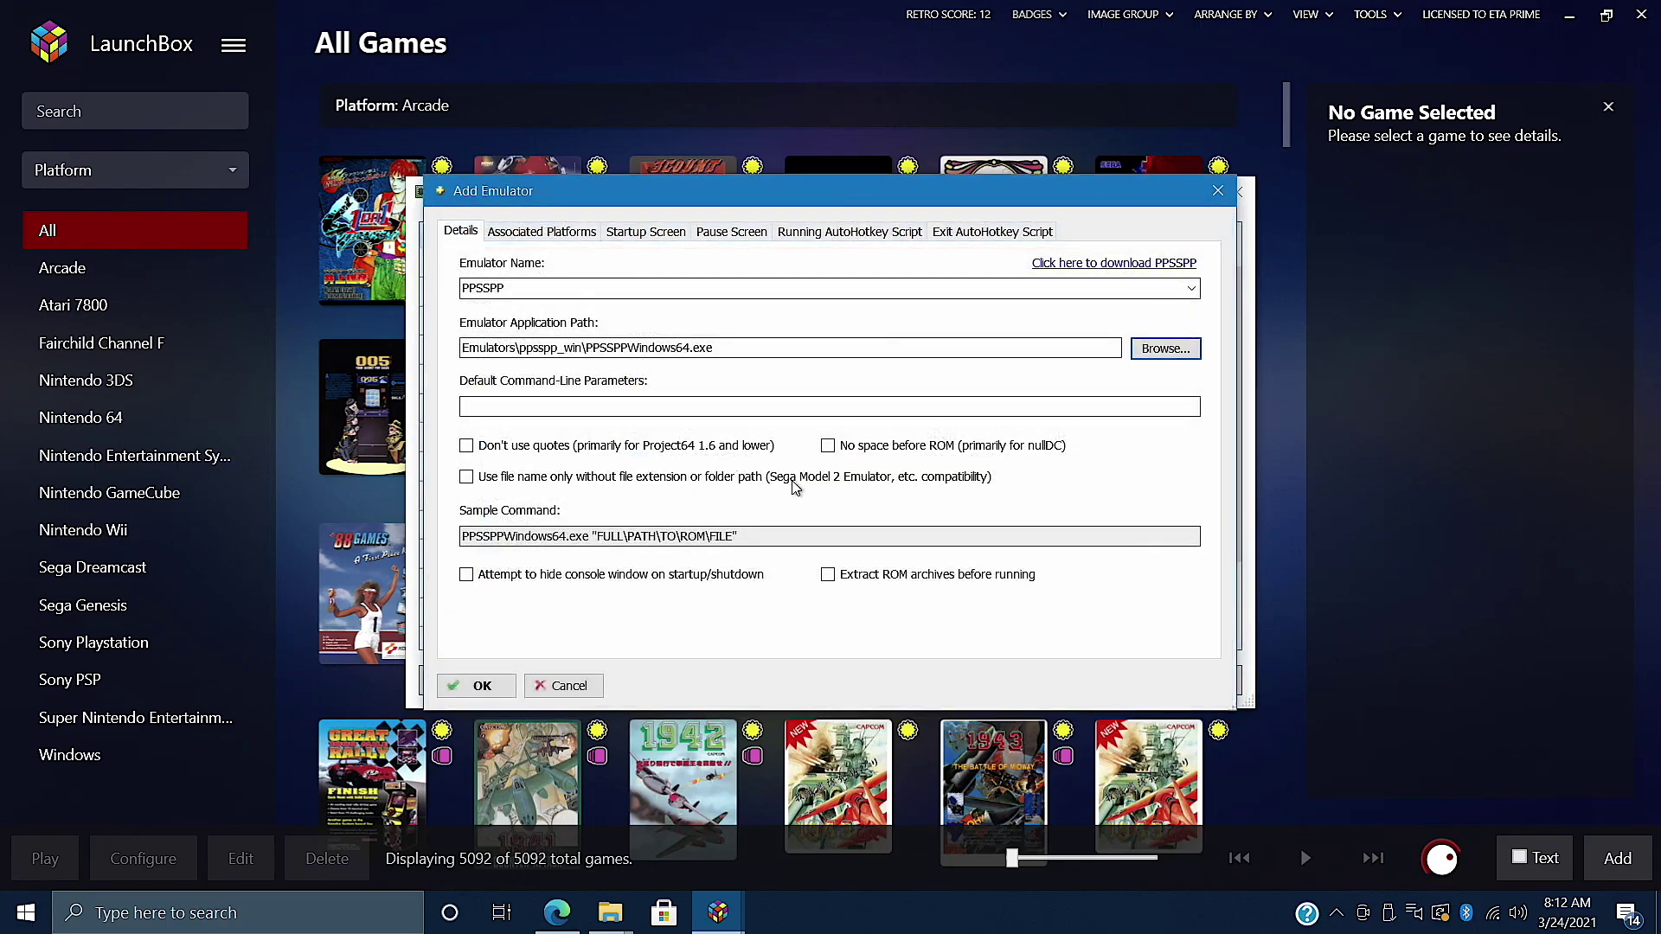
# Add Sony PSP Minis as an associated platform with PPSSPP as its default emulator, then save and close emulator management.
pyautogui.click(548, 233)
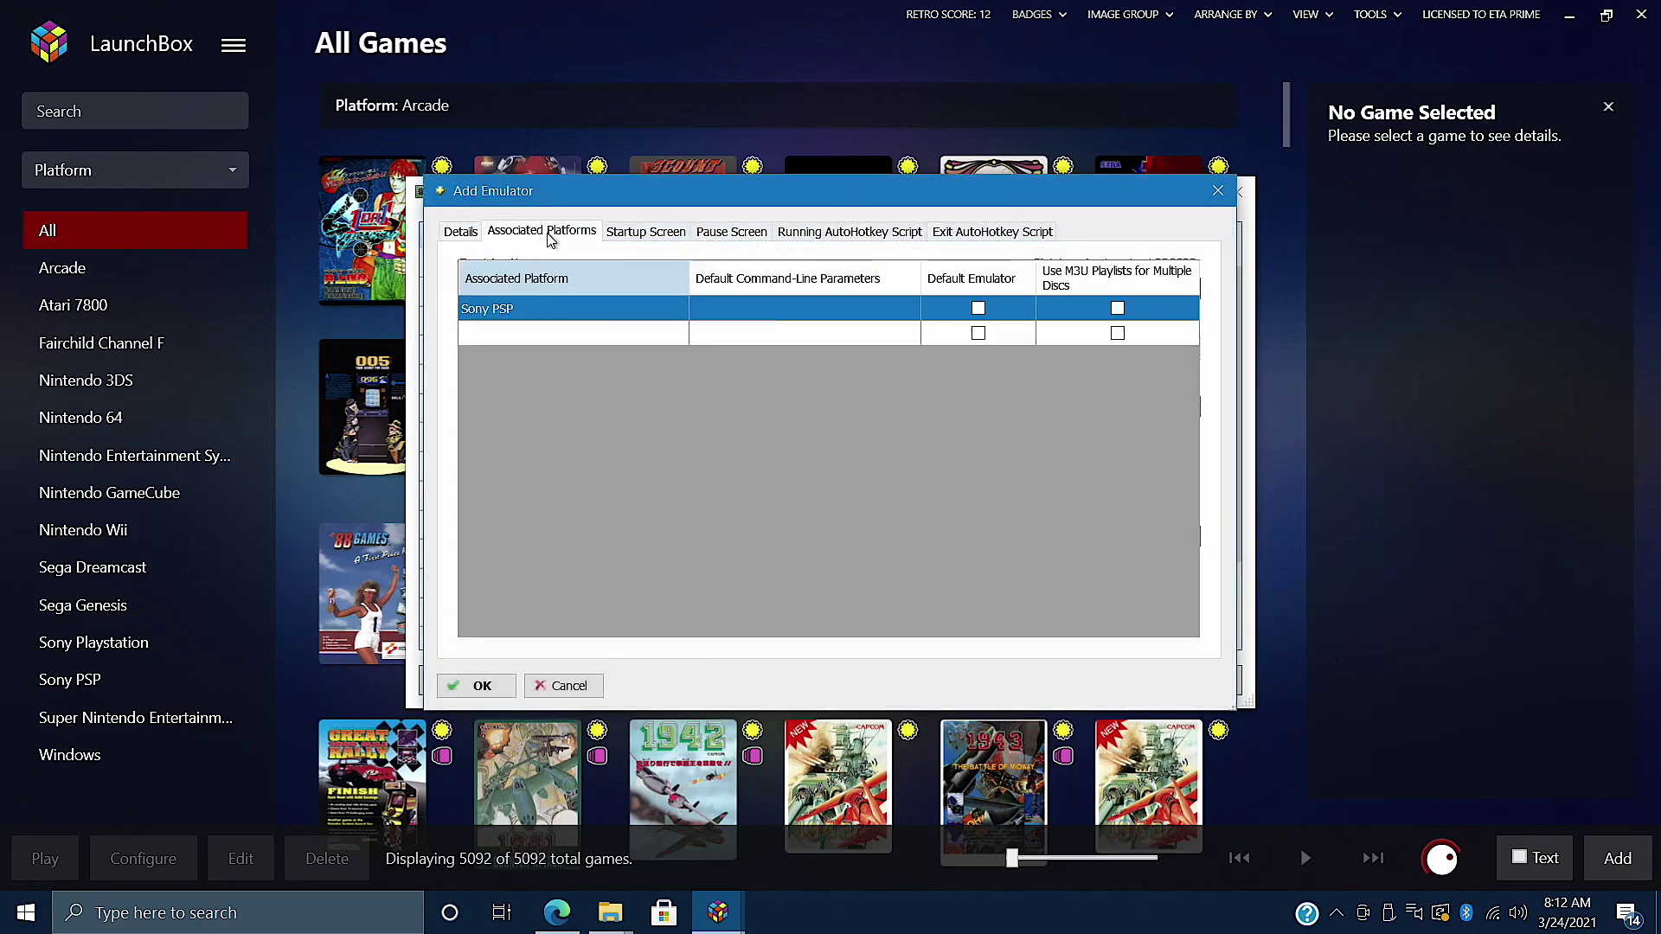
pyautogui.click(512, 334)
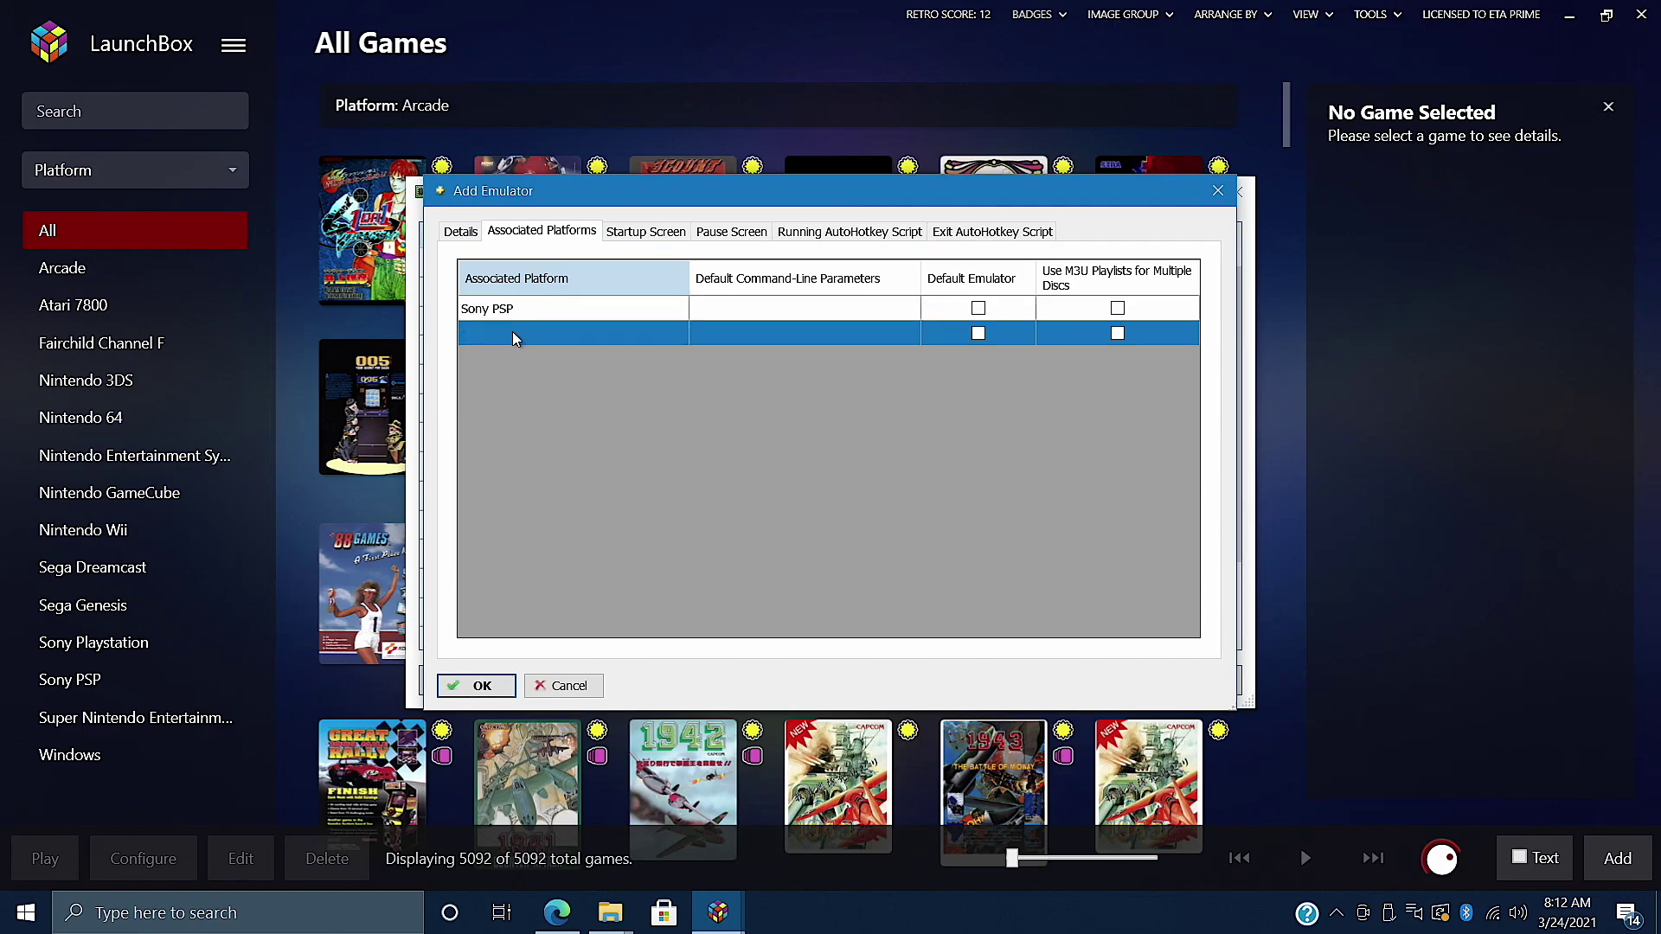
pyautogui.click(513, 333)
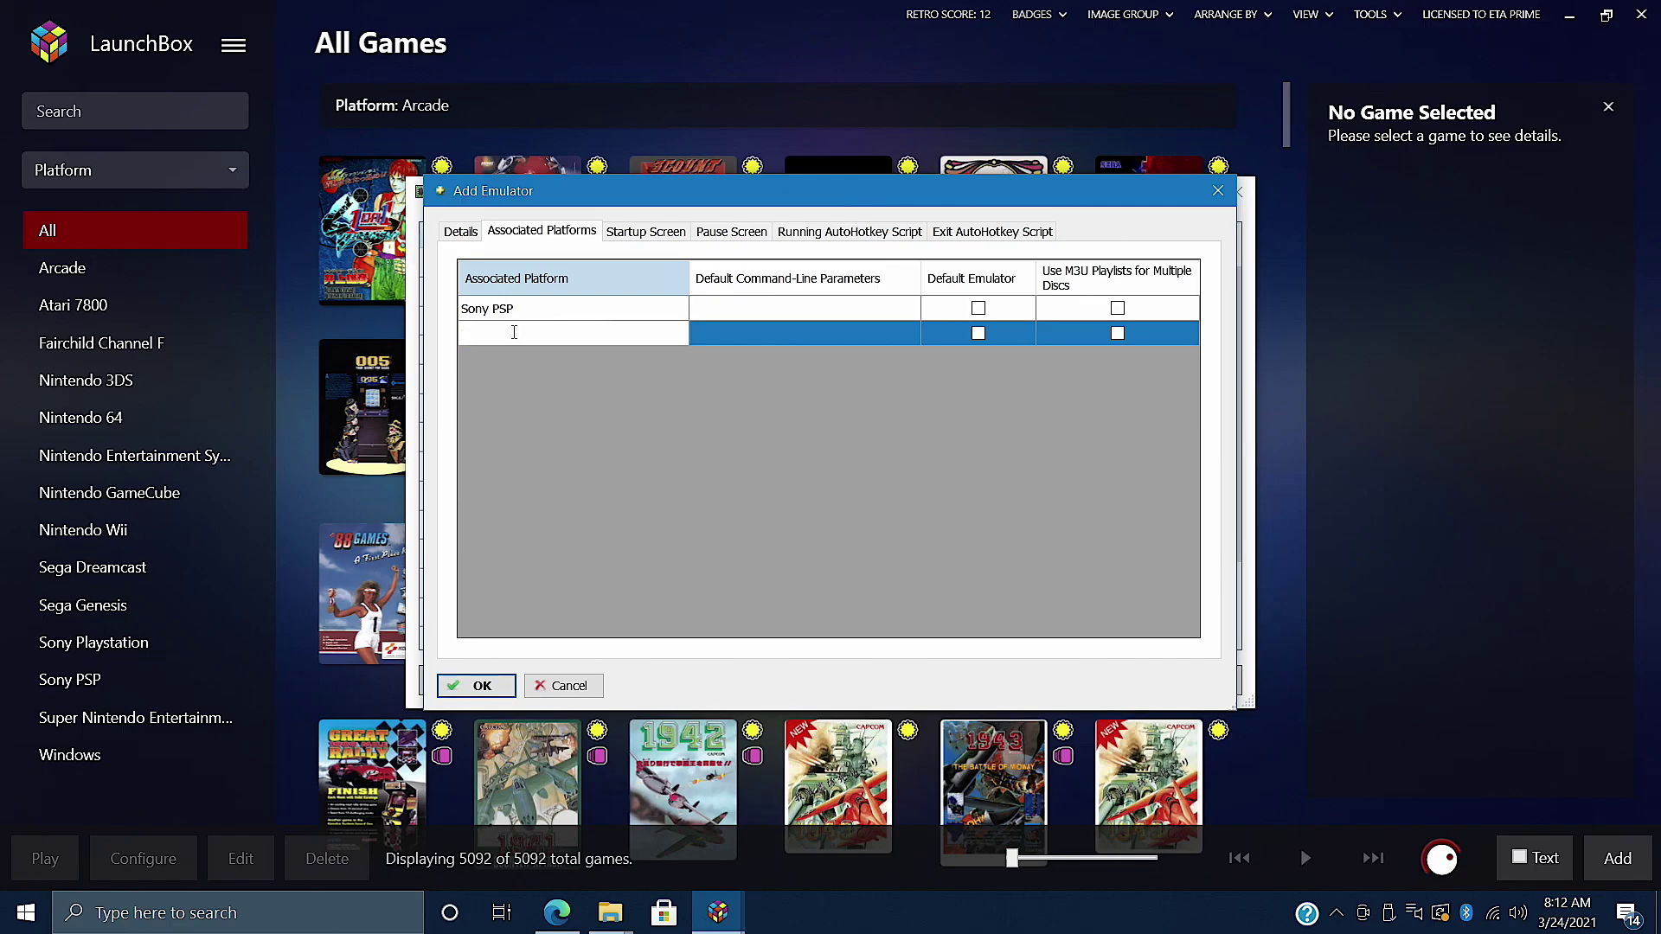
pyautogui.write('Sony PSP Minis')
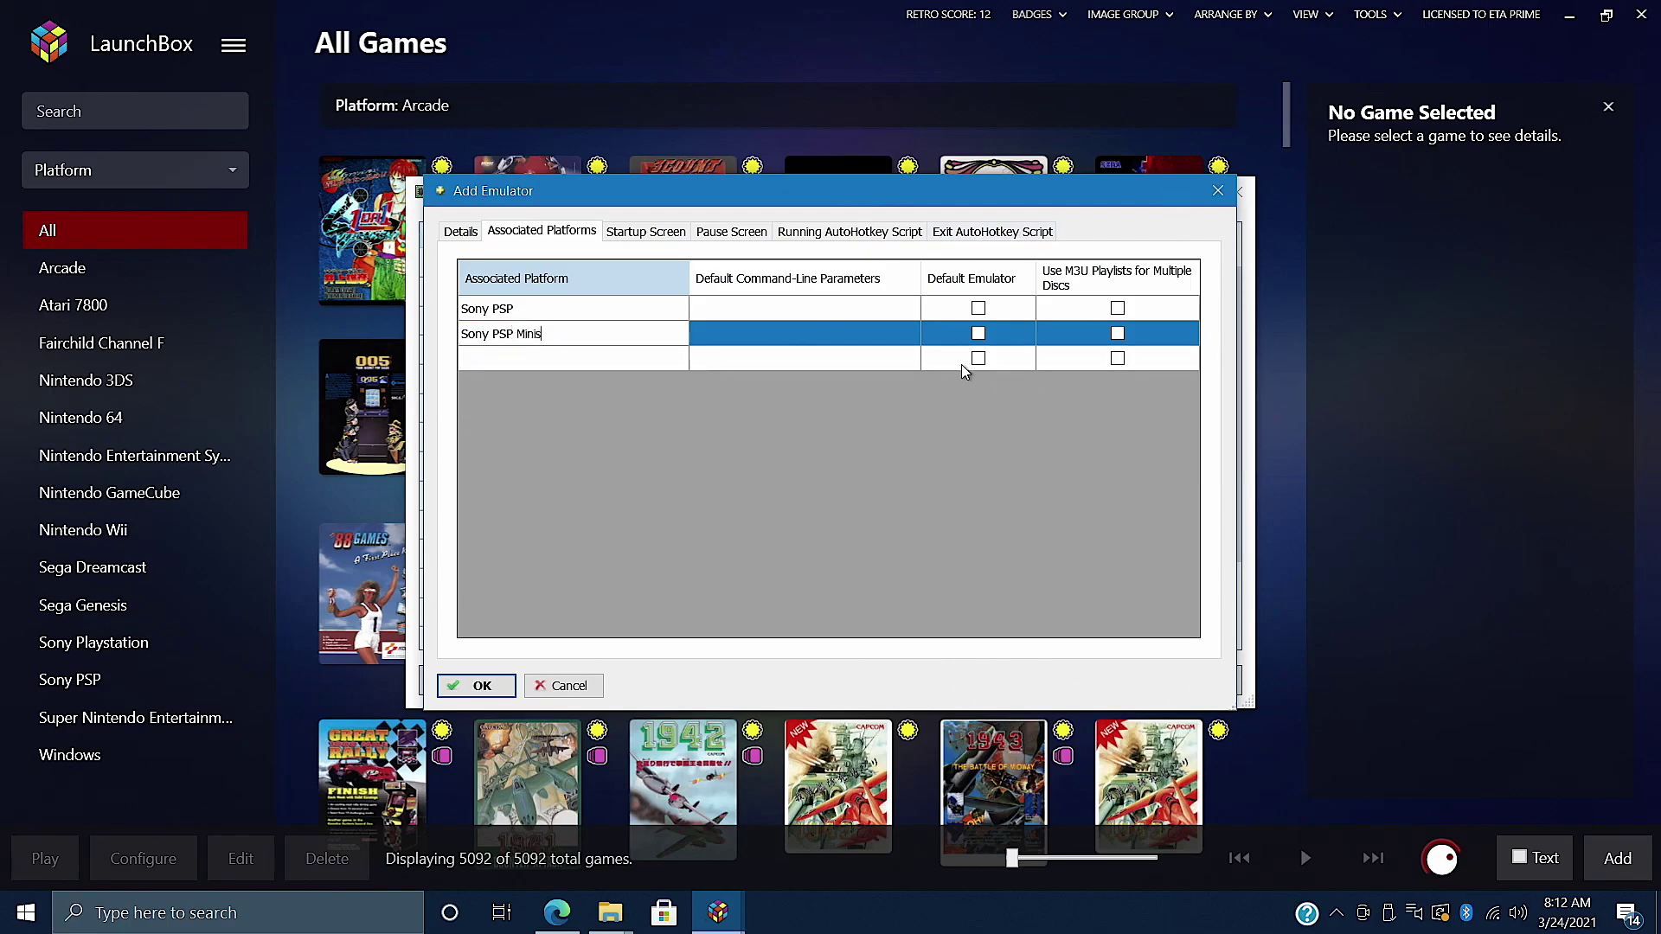
pyautogui.click(978, 334)
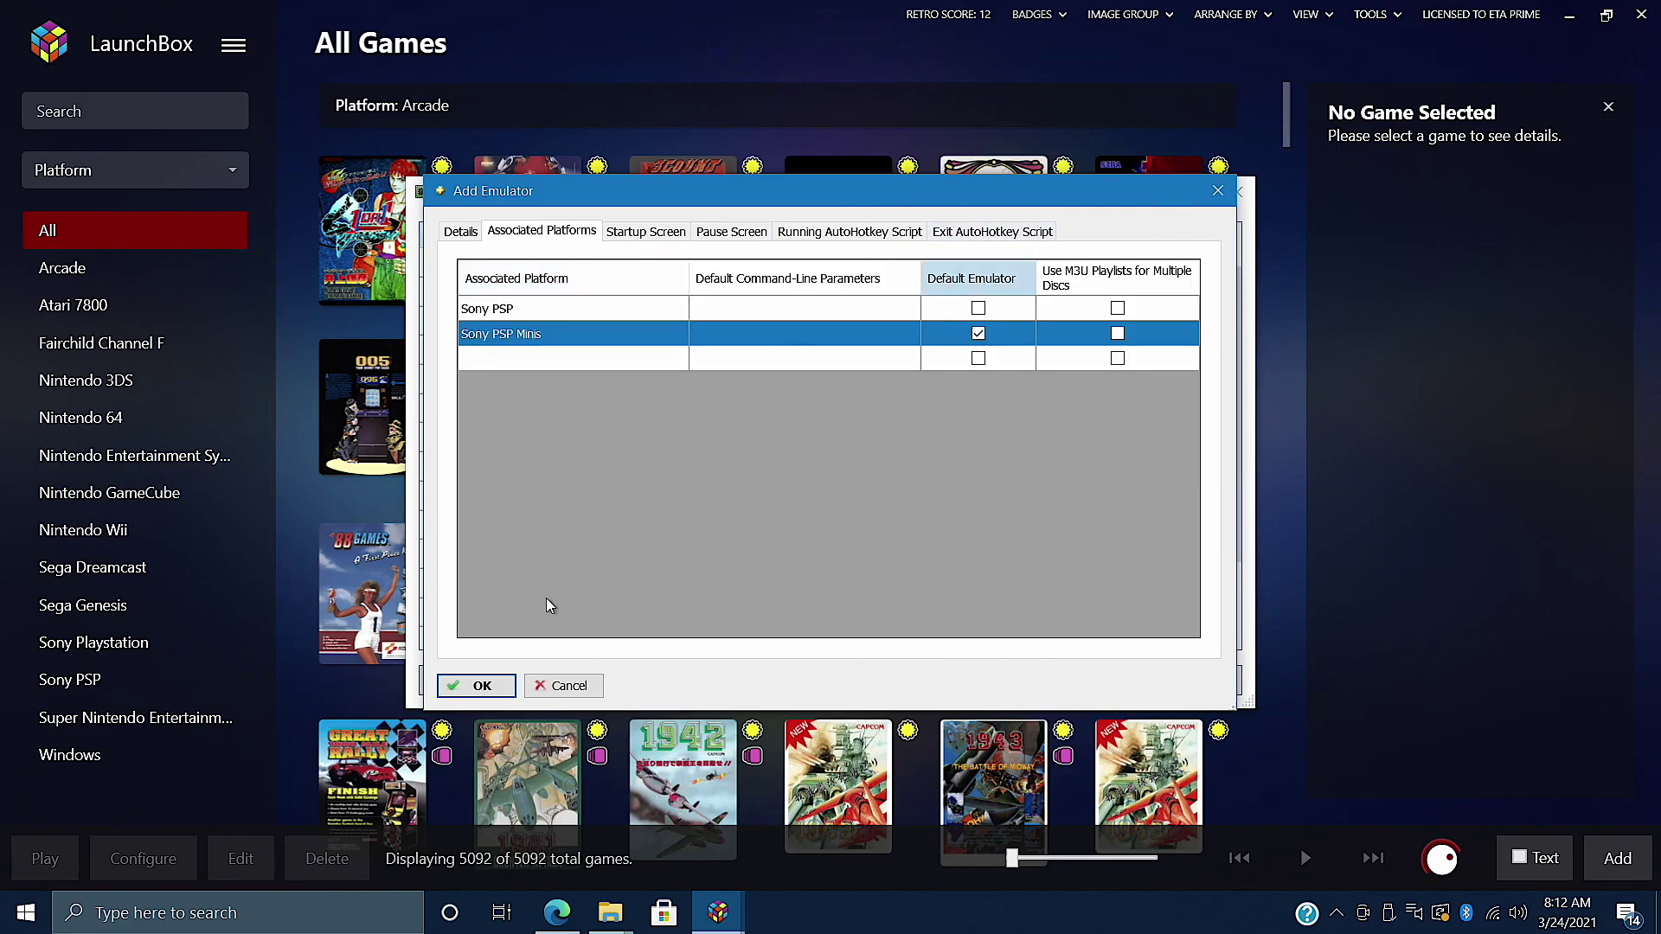
pyautogui.click(482, 685)
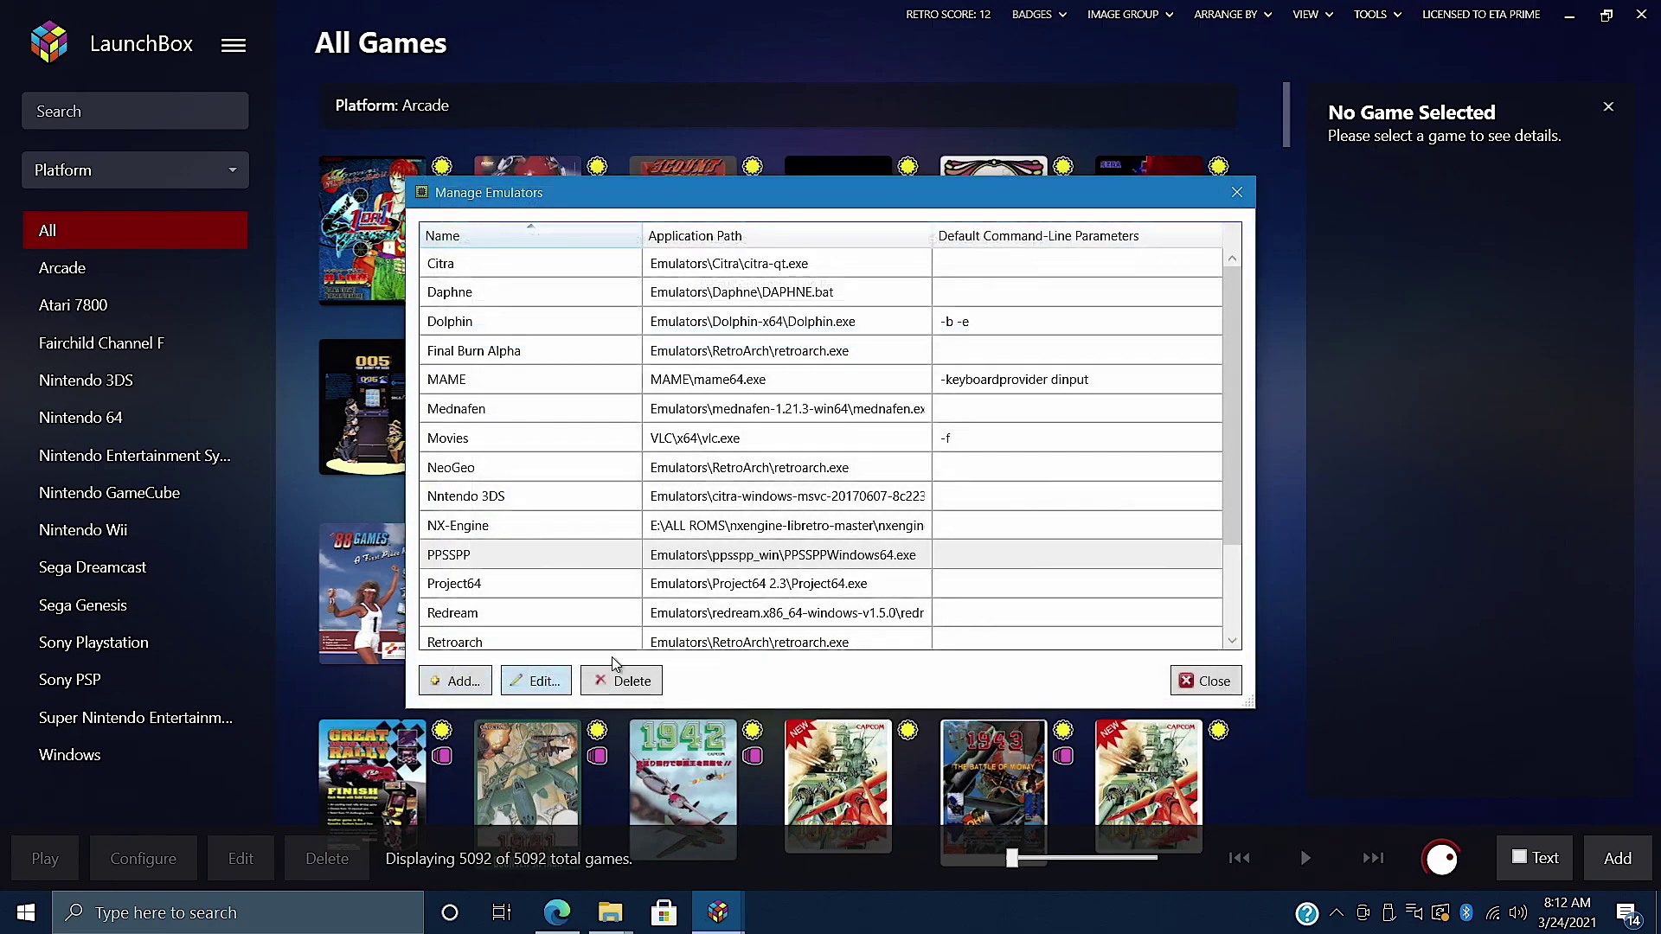
pyautogui.click(1209, 680)
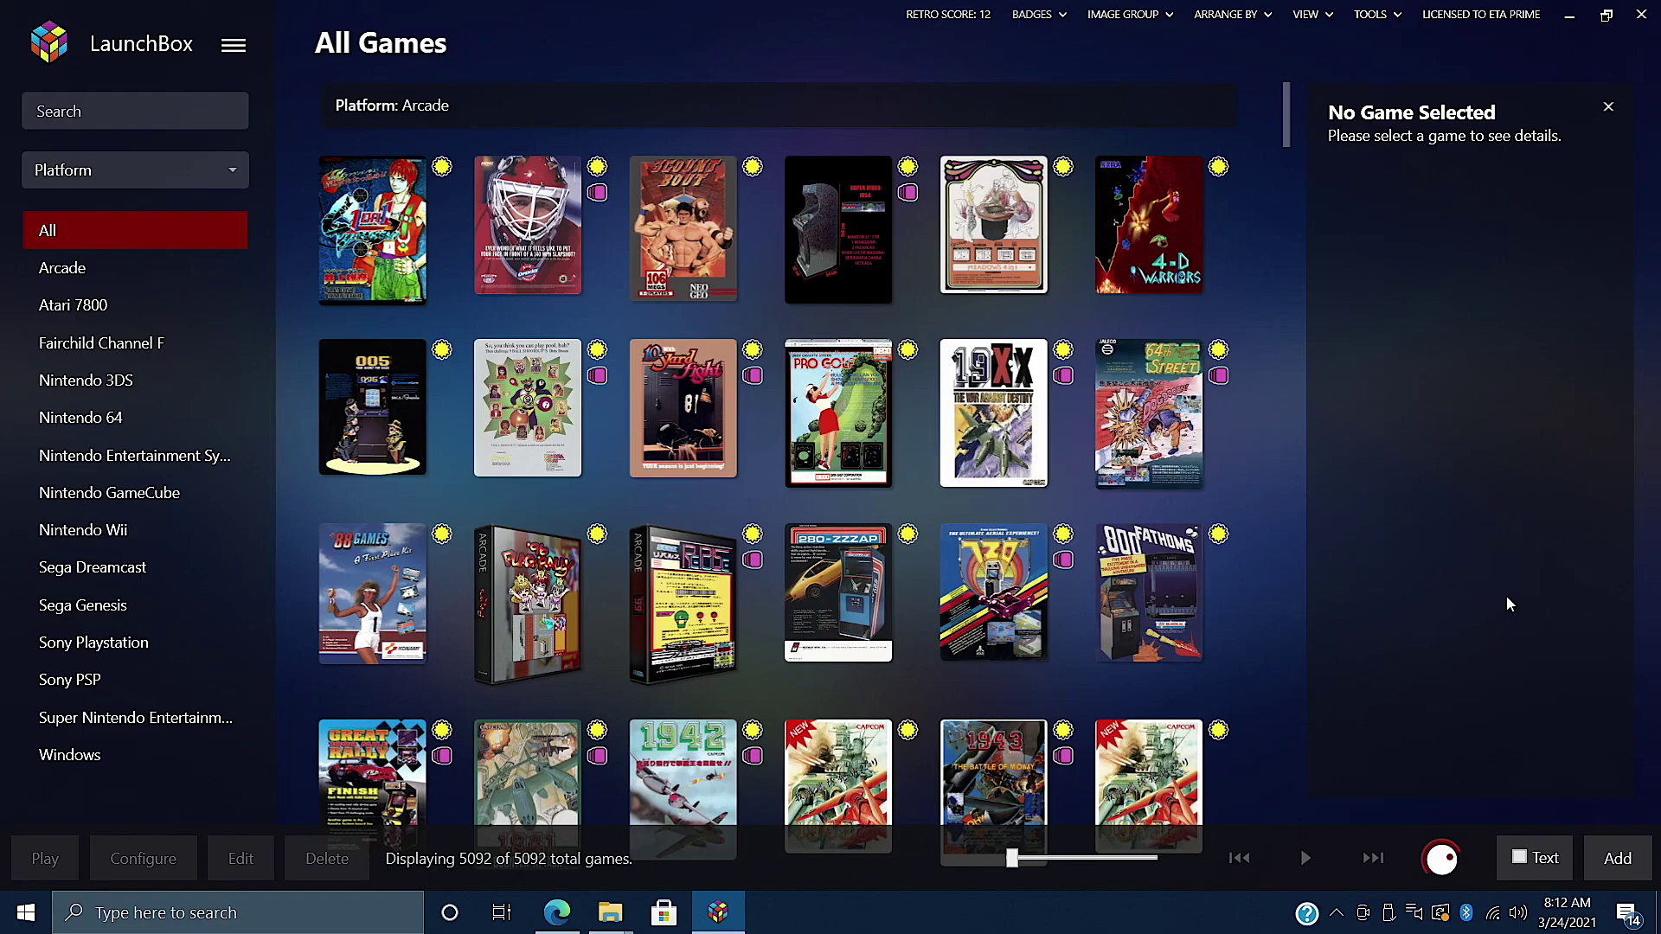
# Start a ROM files import and add the Sony Playstation Minis folder from the Desktop as its source.
pyautogui.click(233, 45)
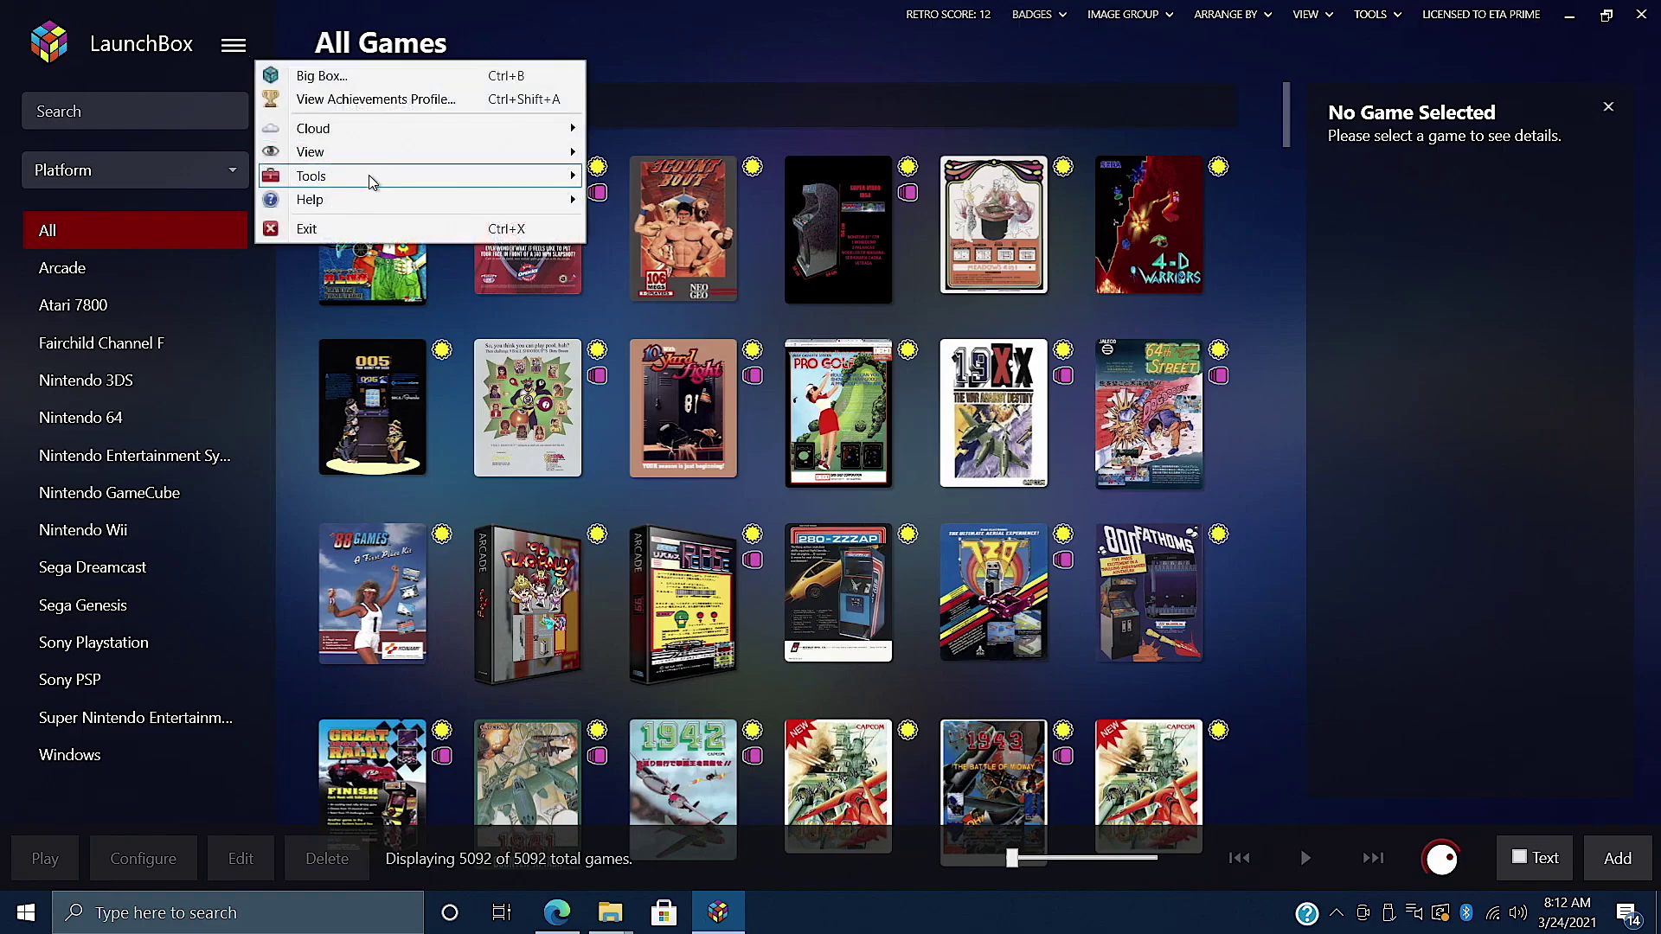
pyautogui.moveTo(372, 181)
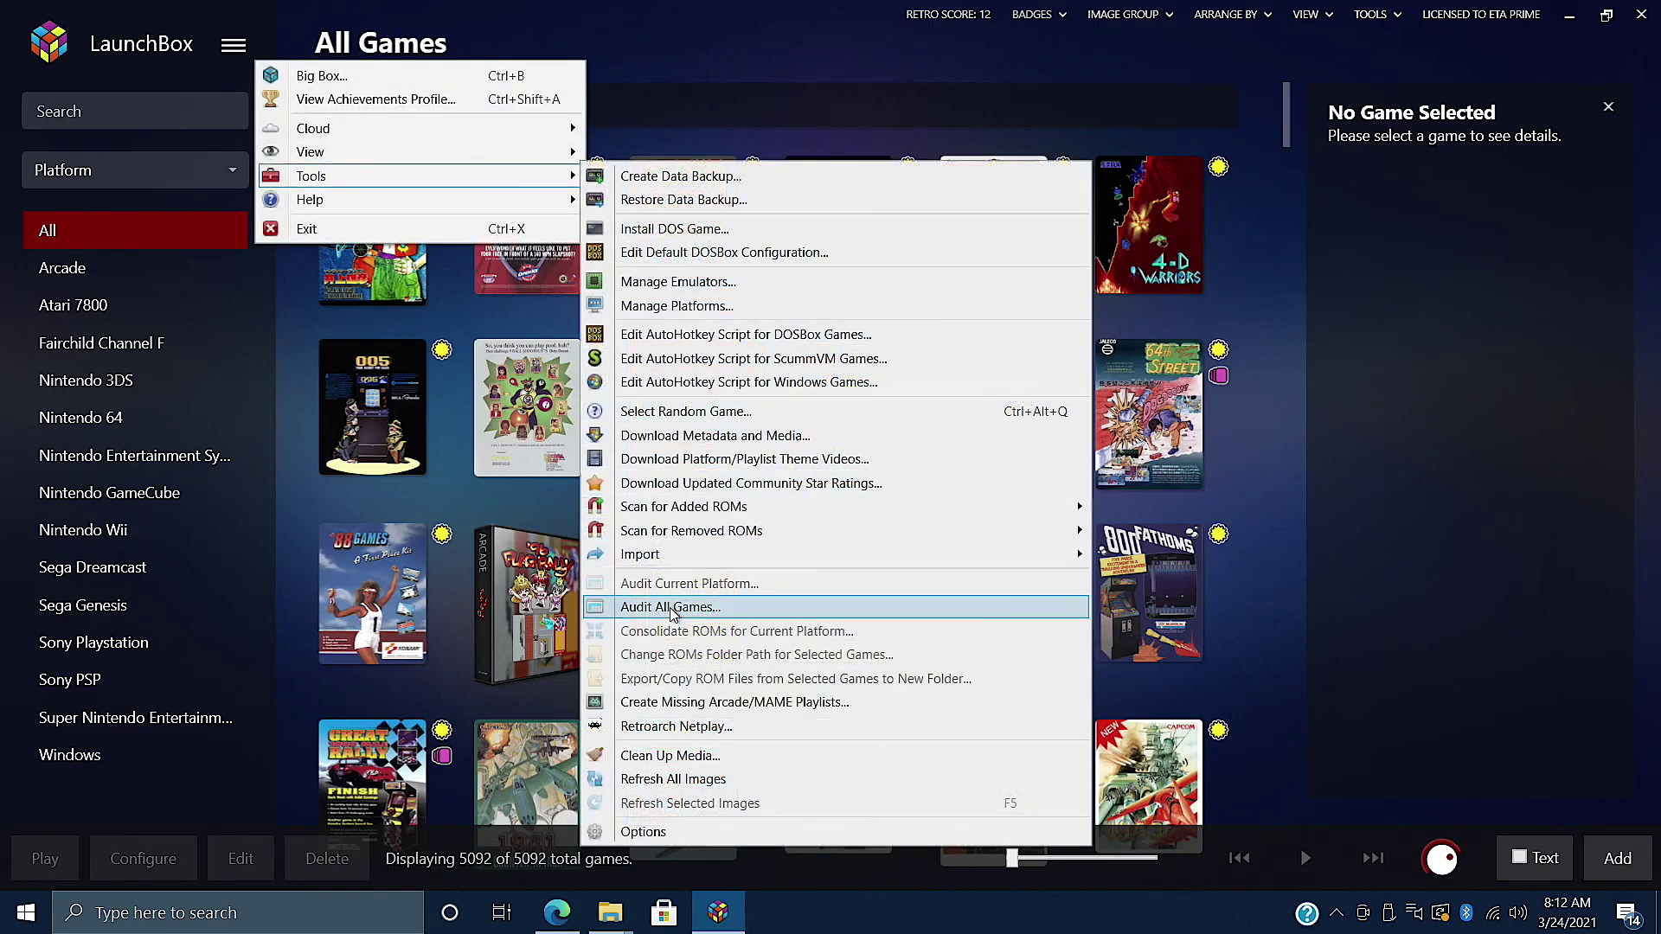
pyautogui.moveTo(675, 562)
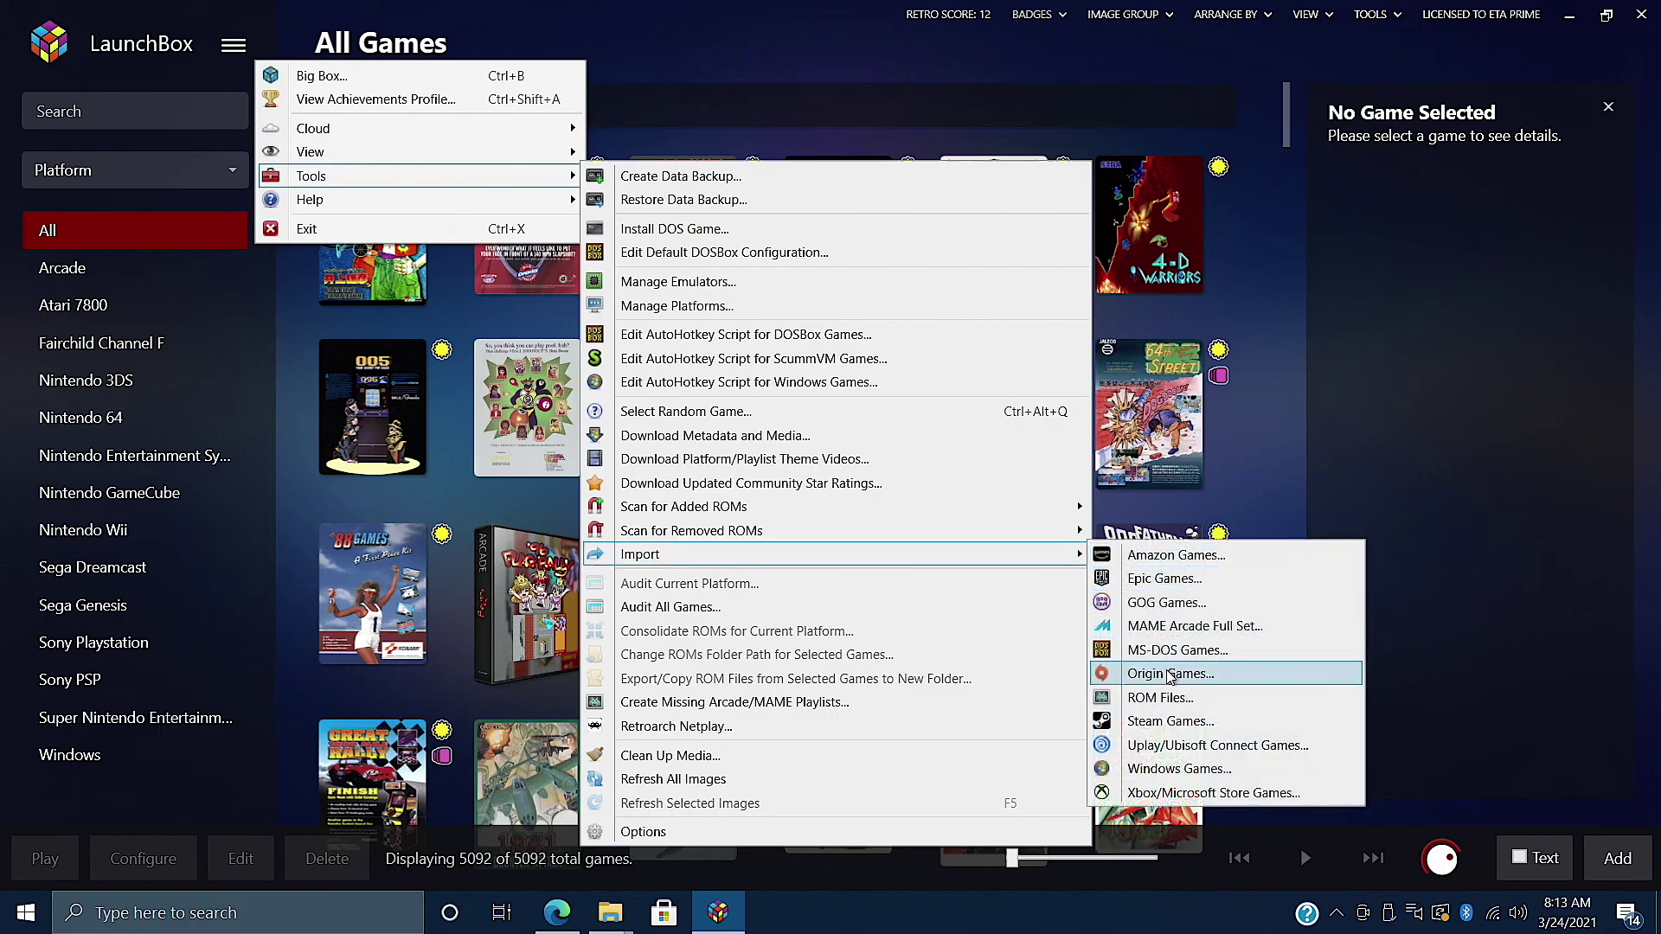
pyautogui.click(1179, 697)
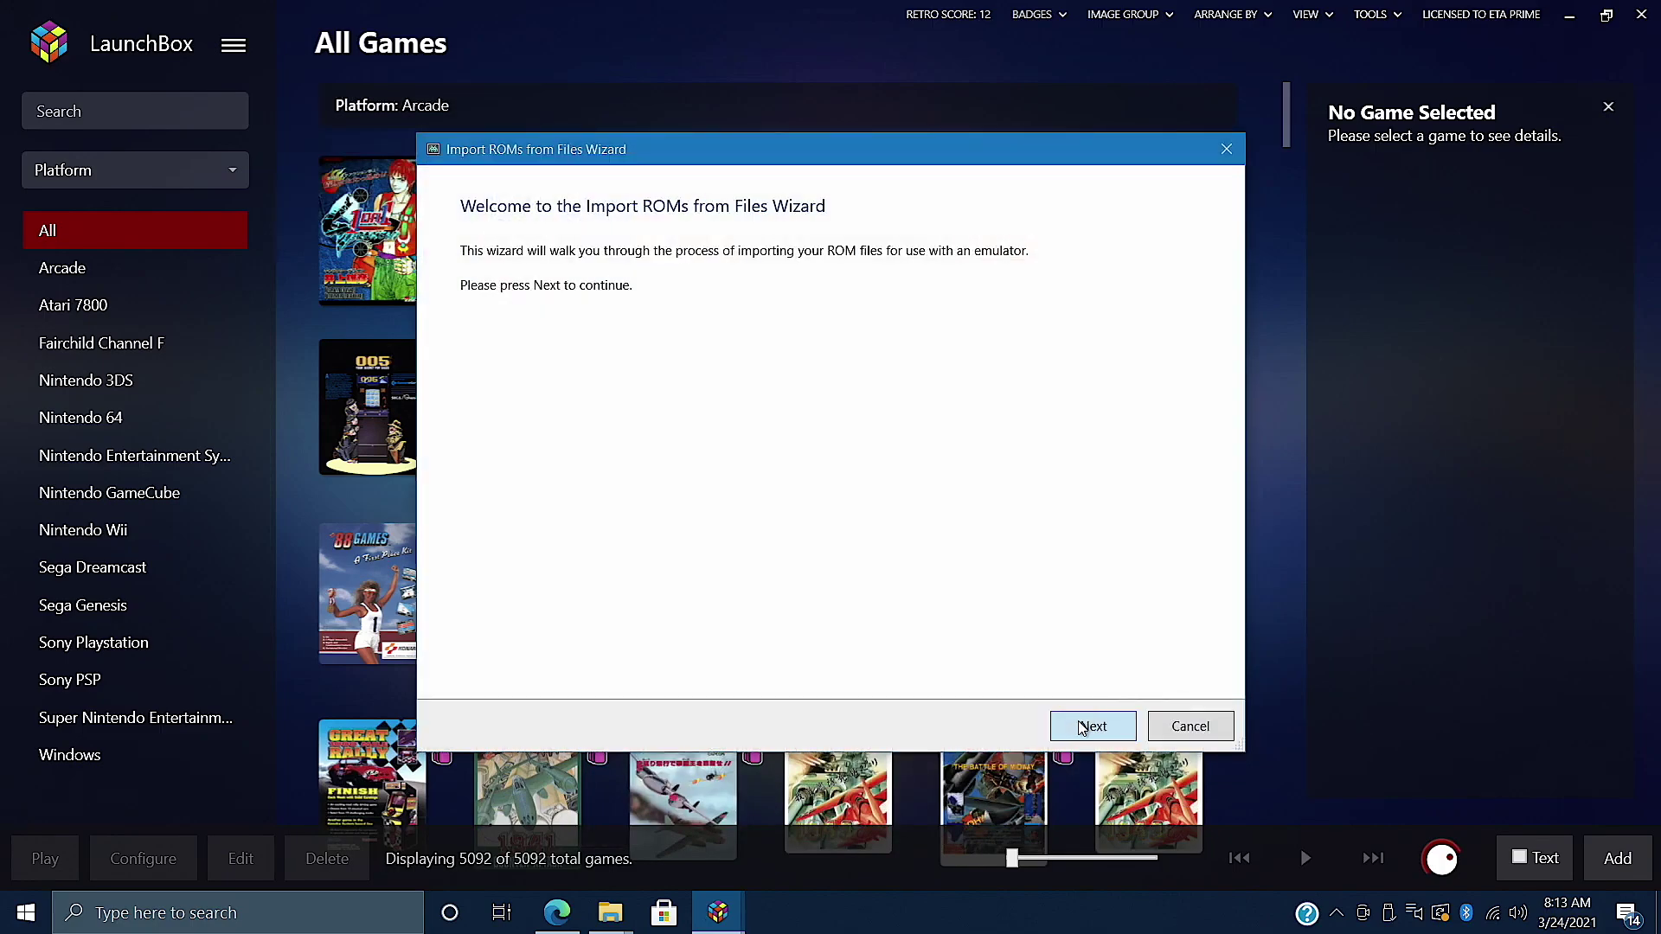
pyautogui.click(1087, 724)
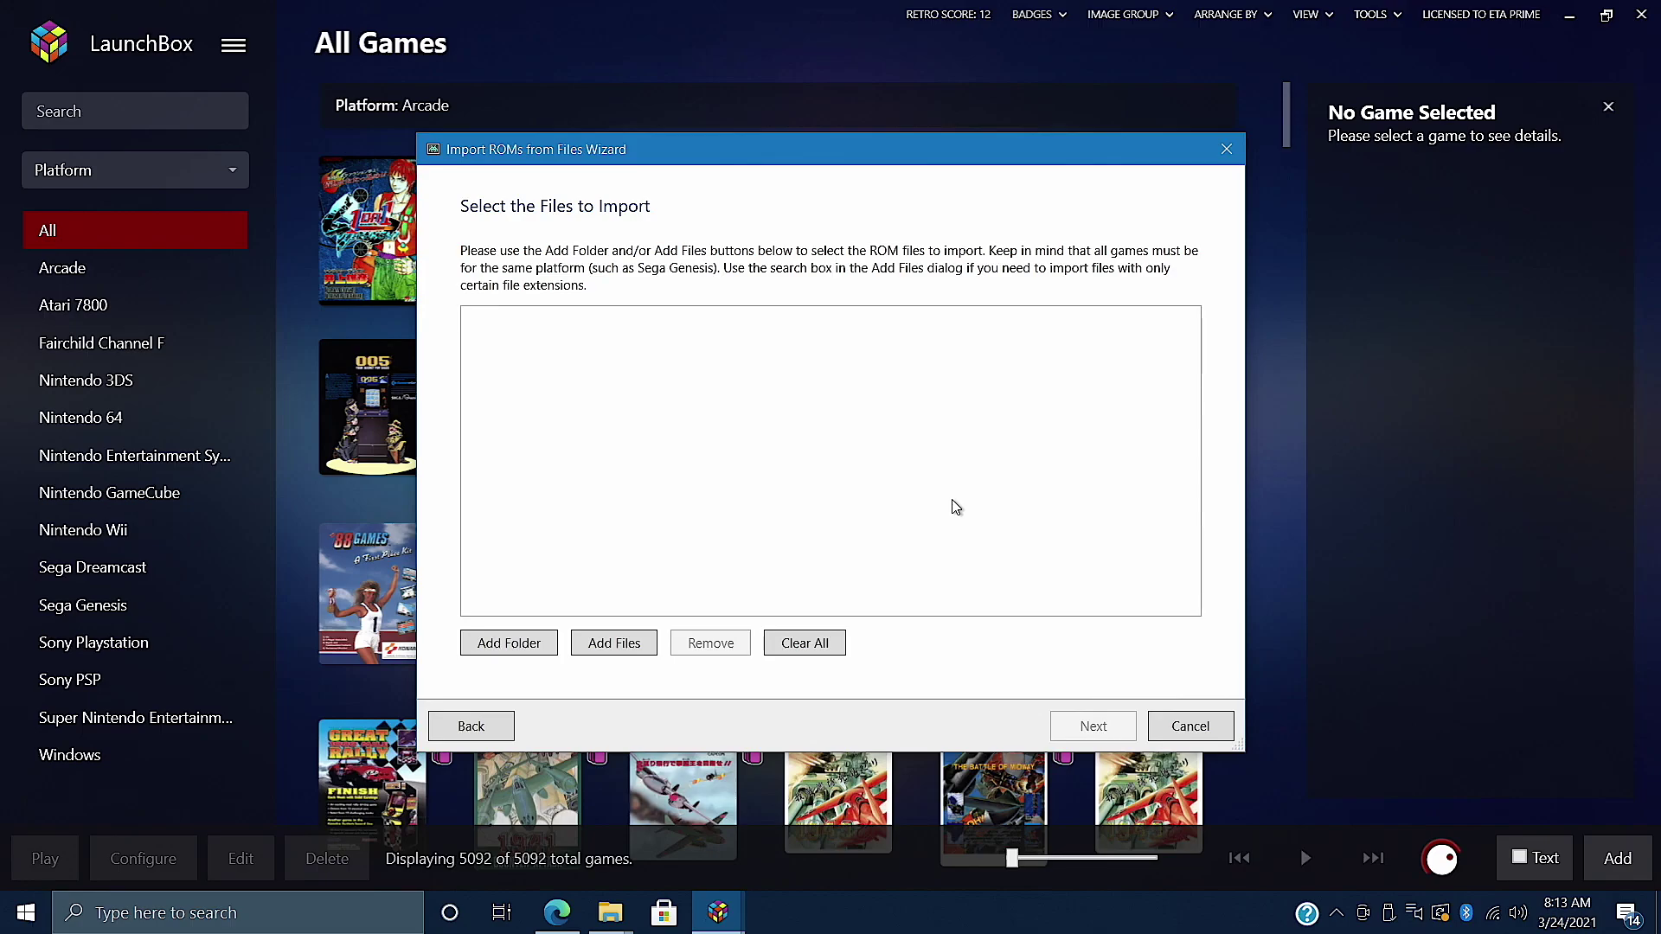
pyautogui.click(494, 647)
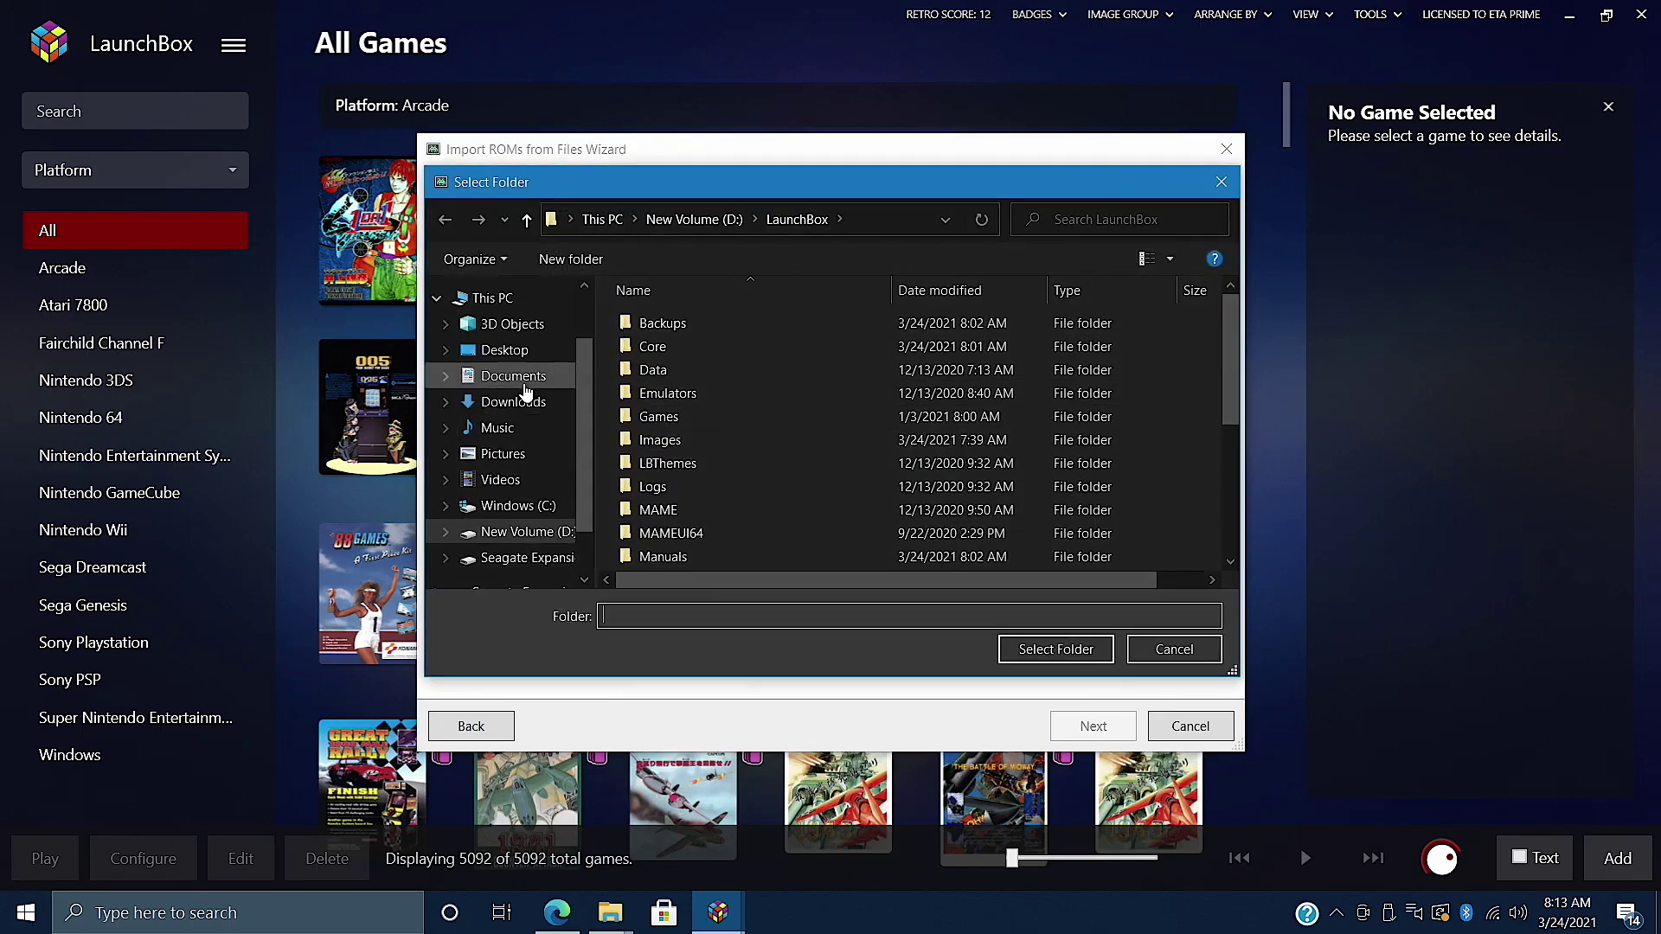
pyautogui.click(504, 350)
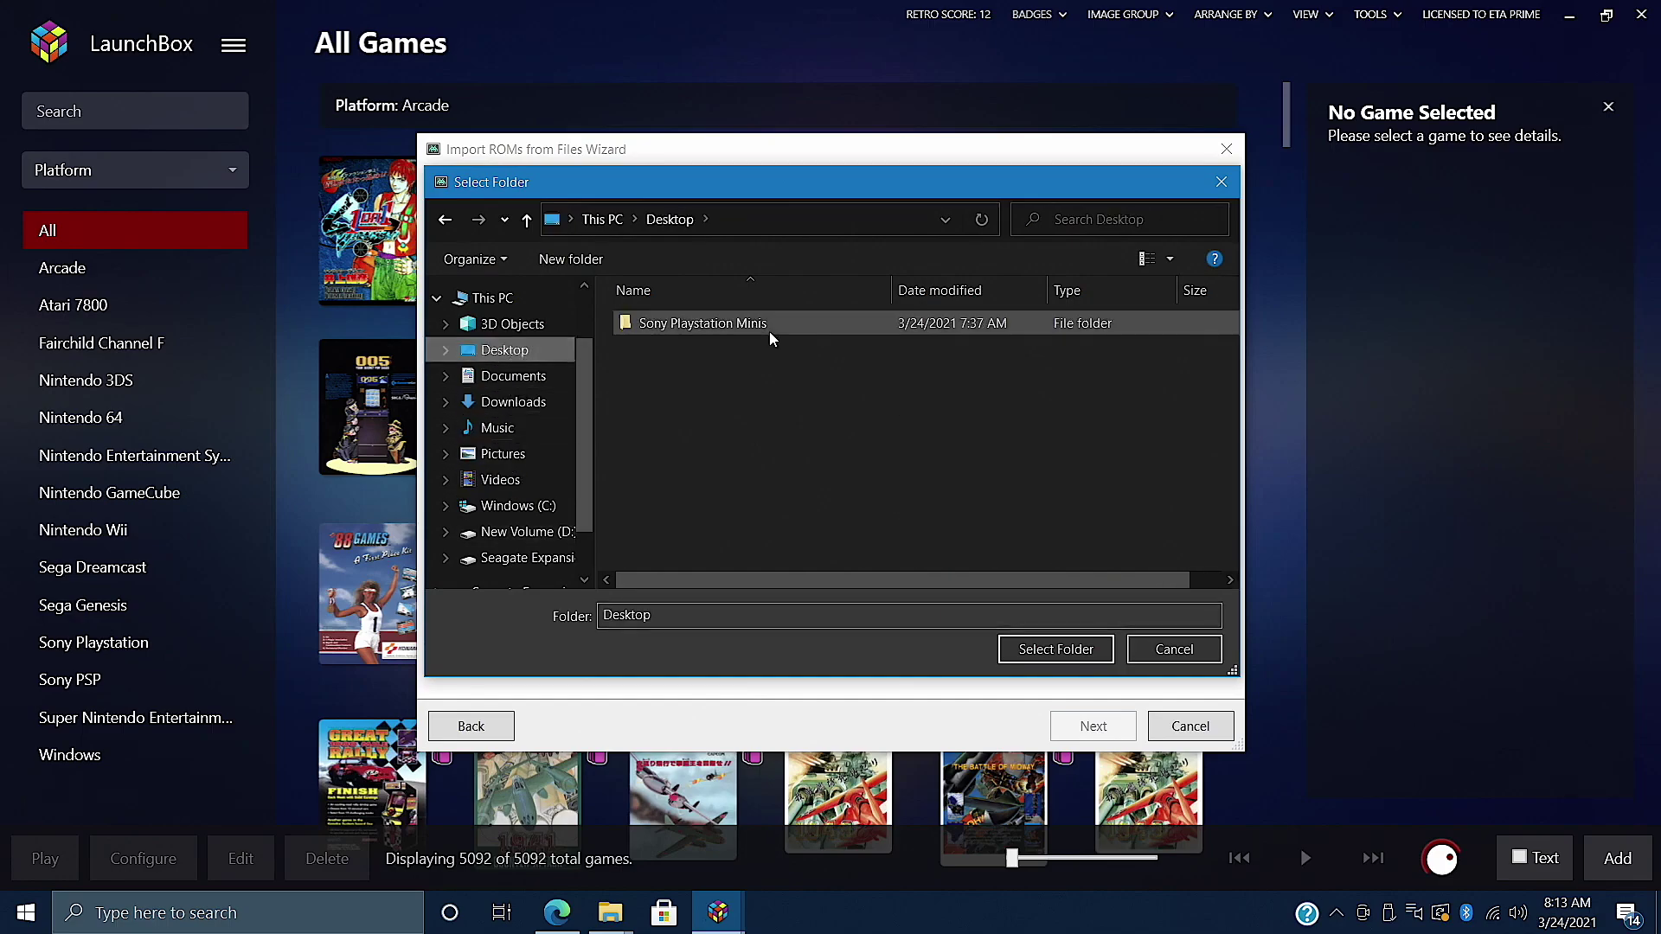
pyautogui.click(737, 329)
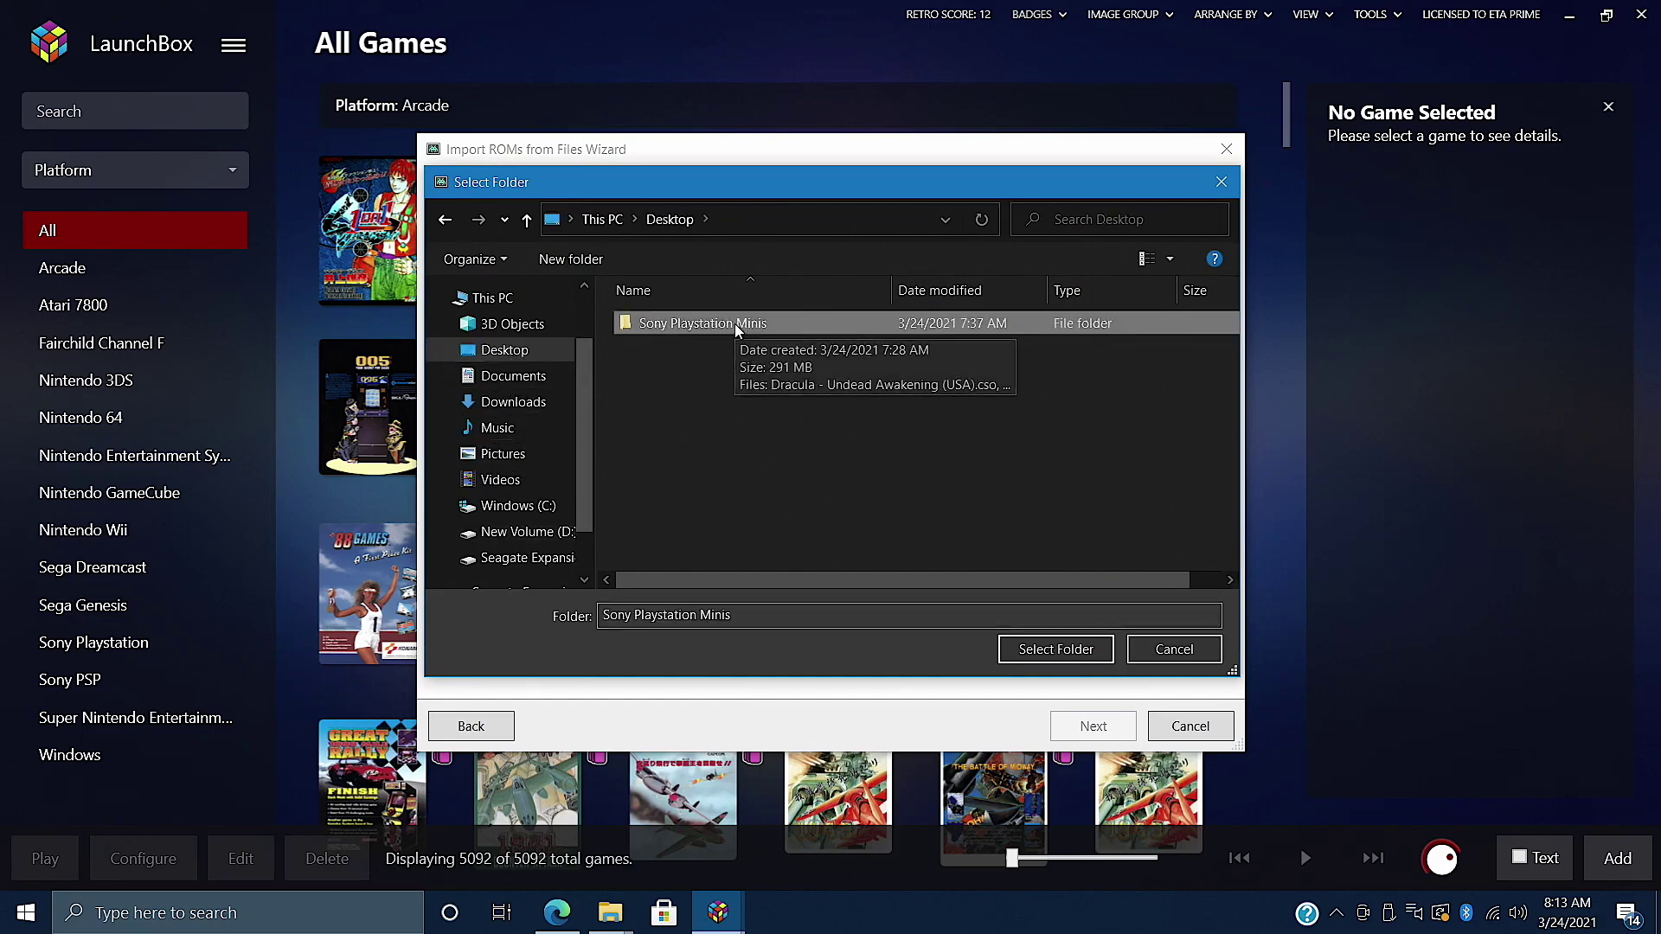
pyautogui.click(1057, 650)
pyautogui.click(1078, 727)
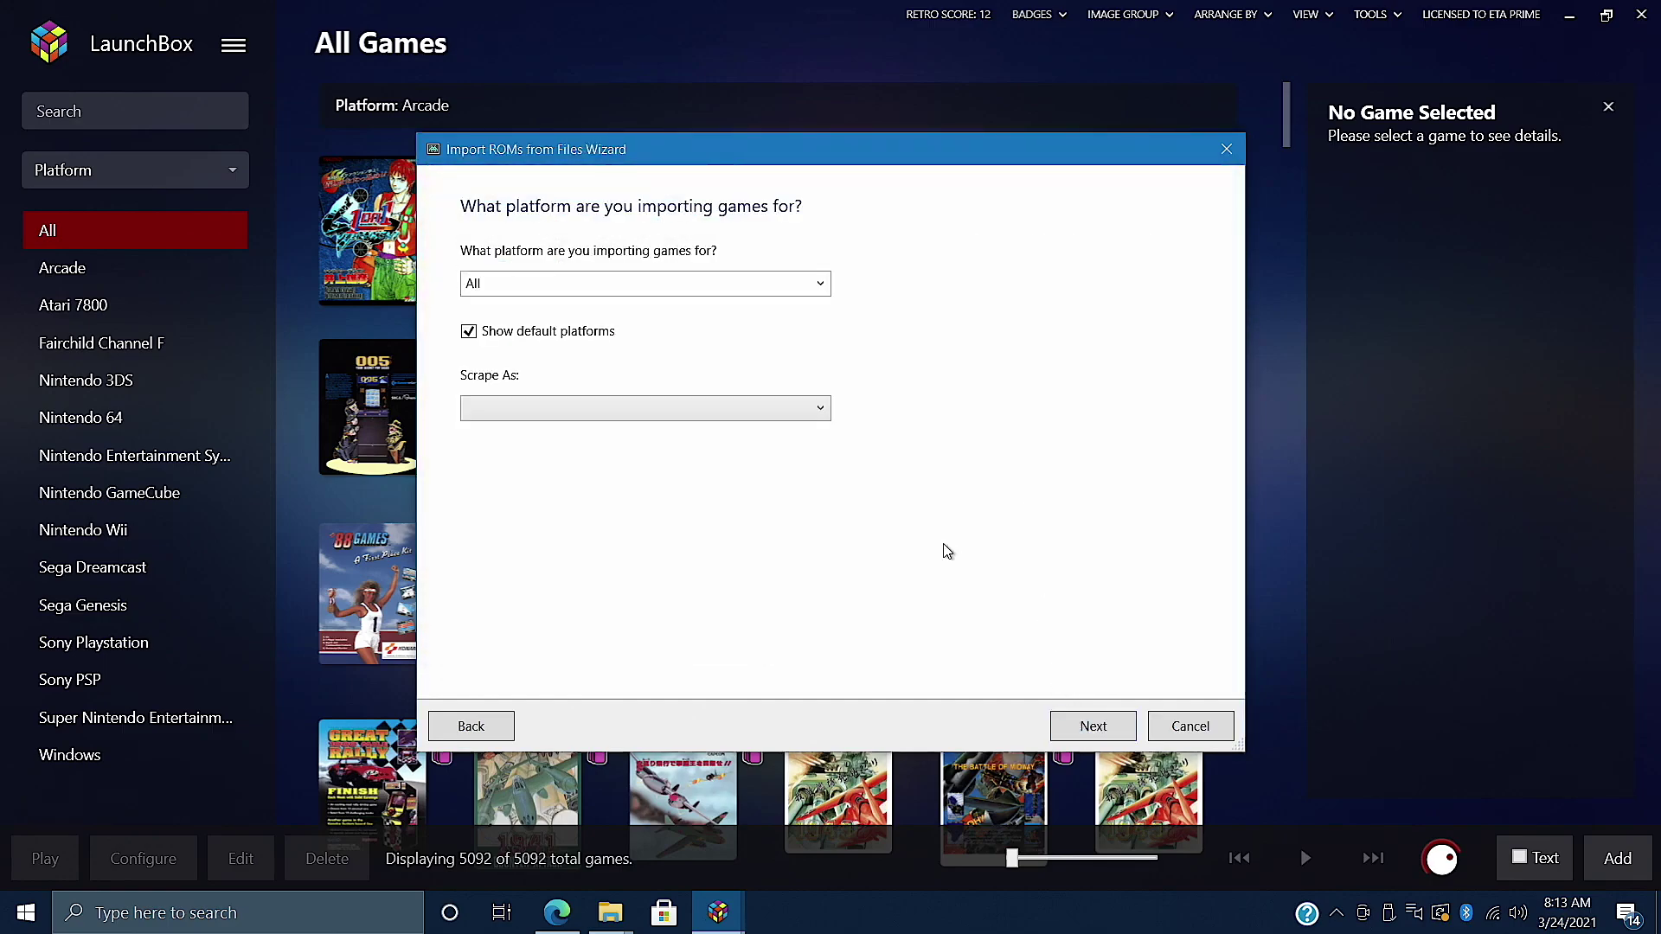
# Set the import platform to Sony PSP Minis, keep PPSSPP as emulator, and choose copying the files into the LaunchBox games folder.
pyautogui.click(819, 284)
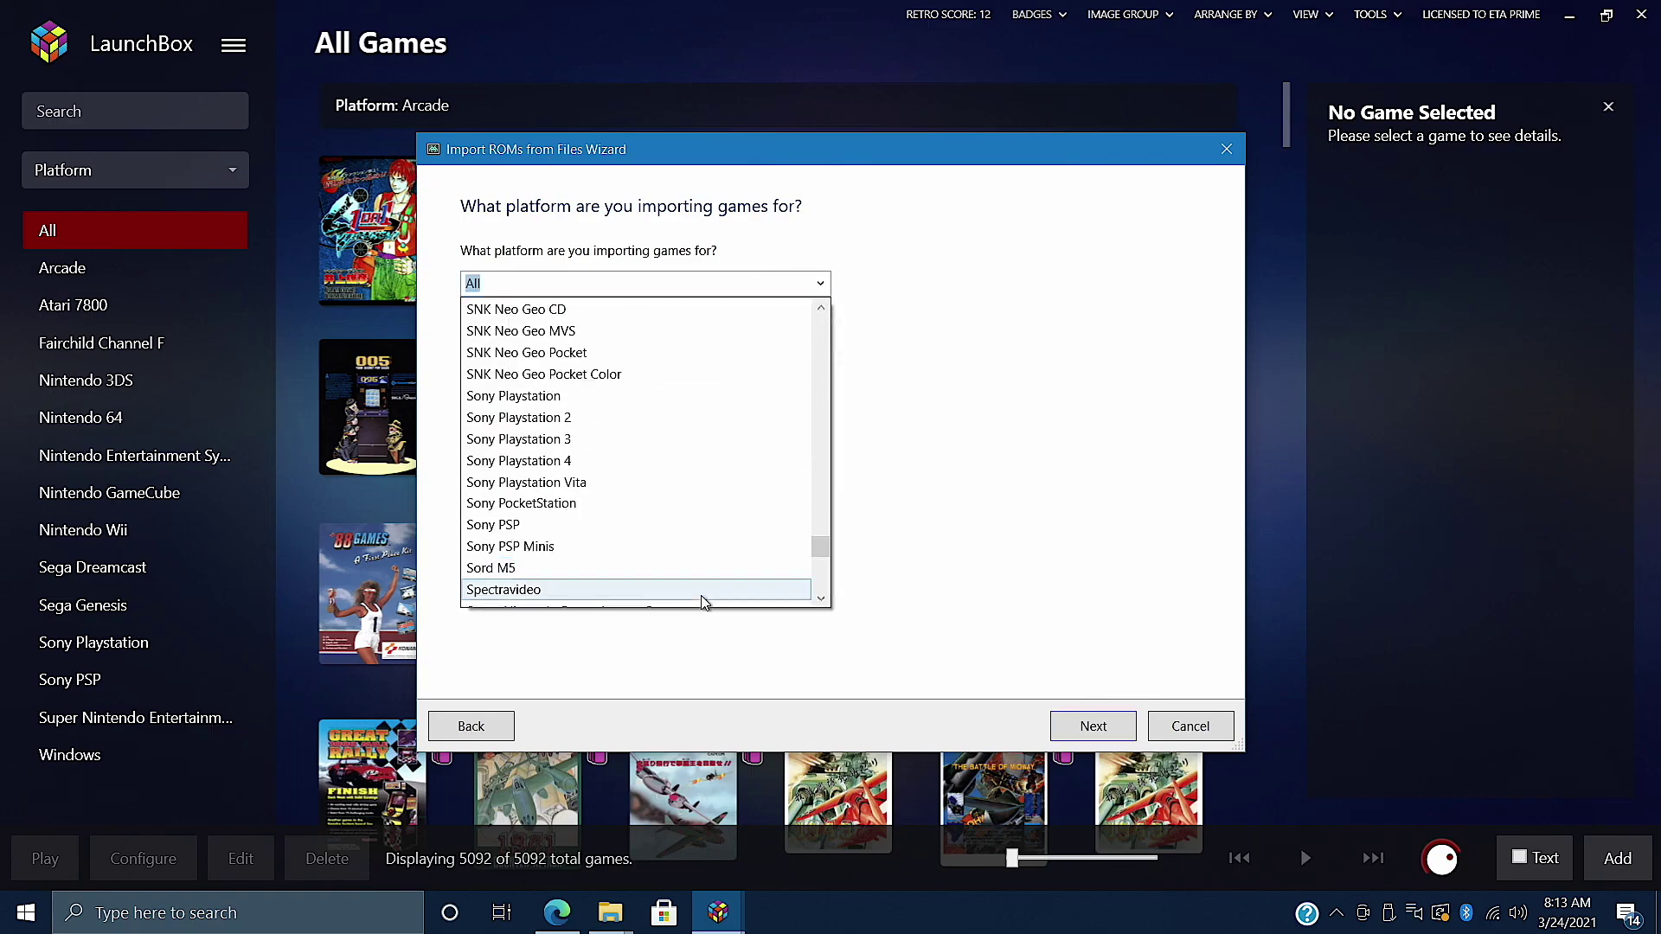
pyautogui.click(545, 548)
pyautogui.click(1116, 724)
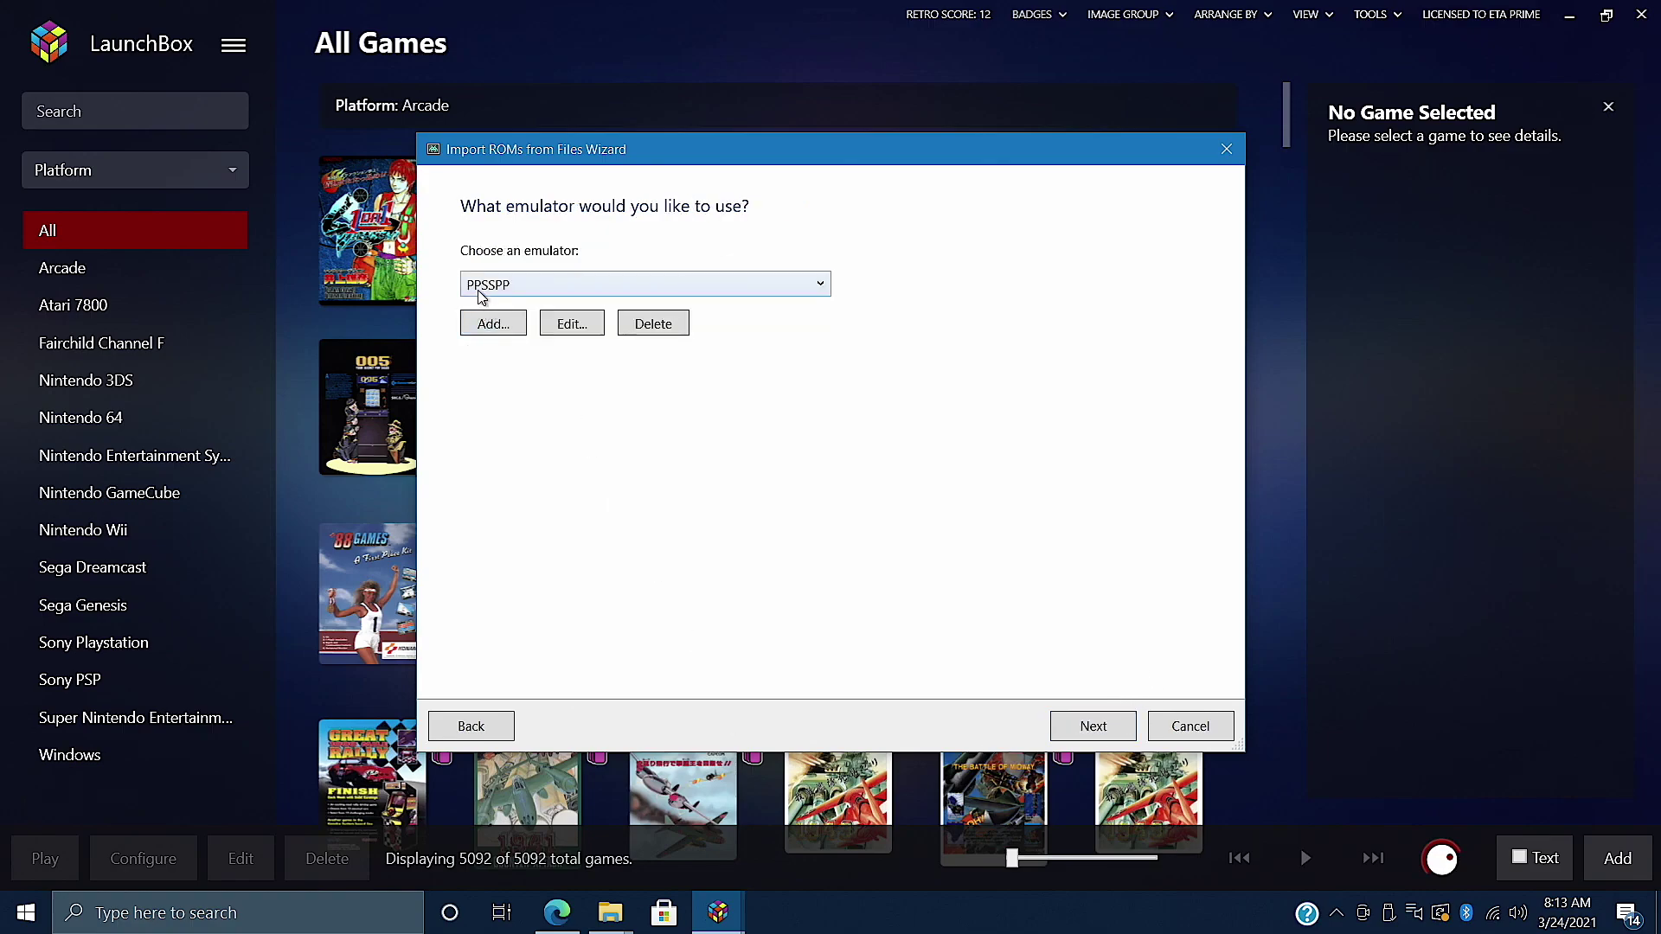
pyautogui.click(1104, 731)
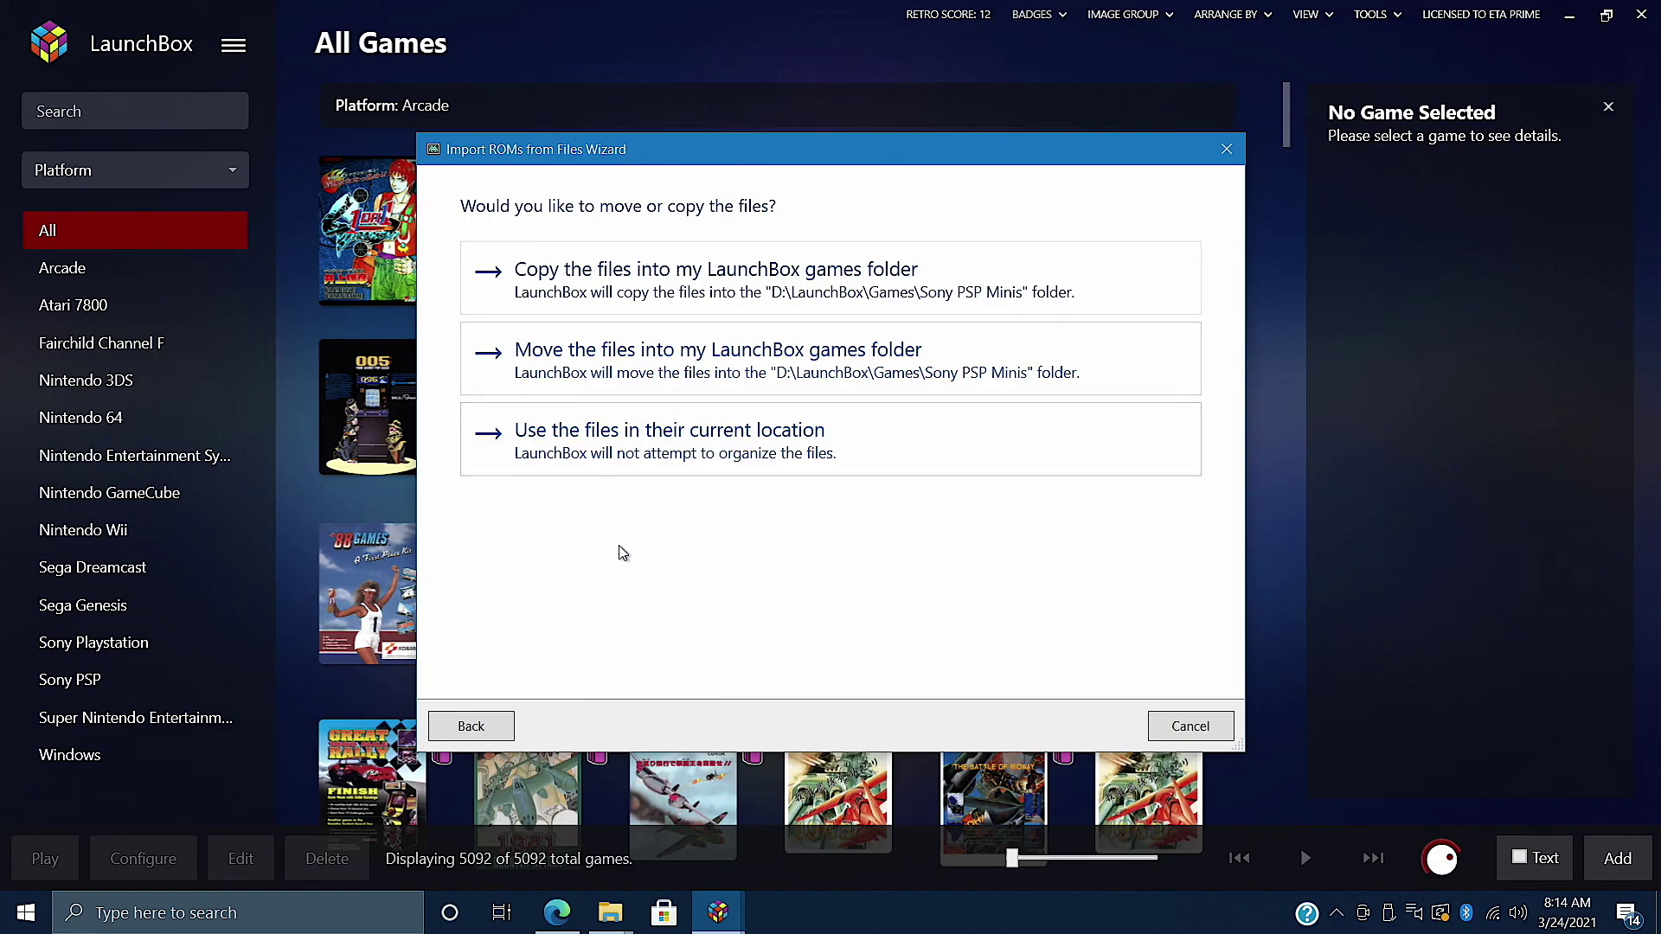
pyautogui.click(555, 283)
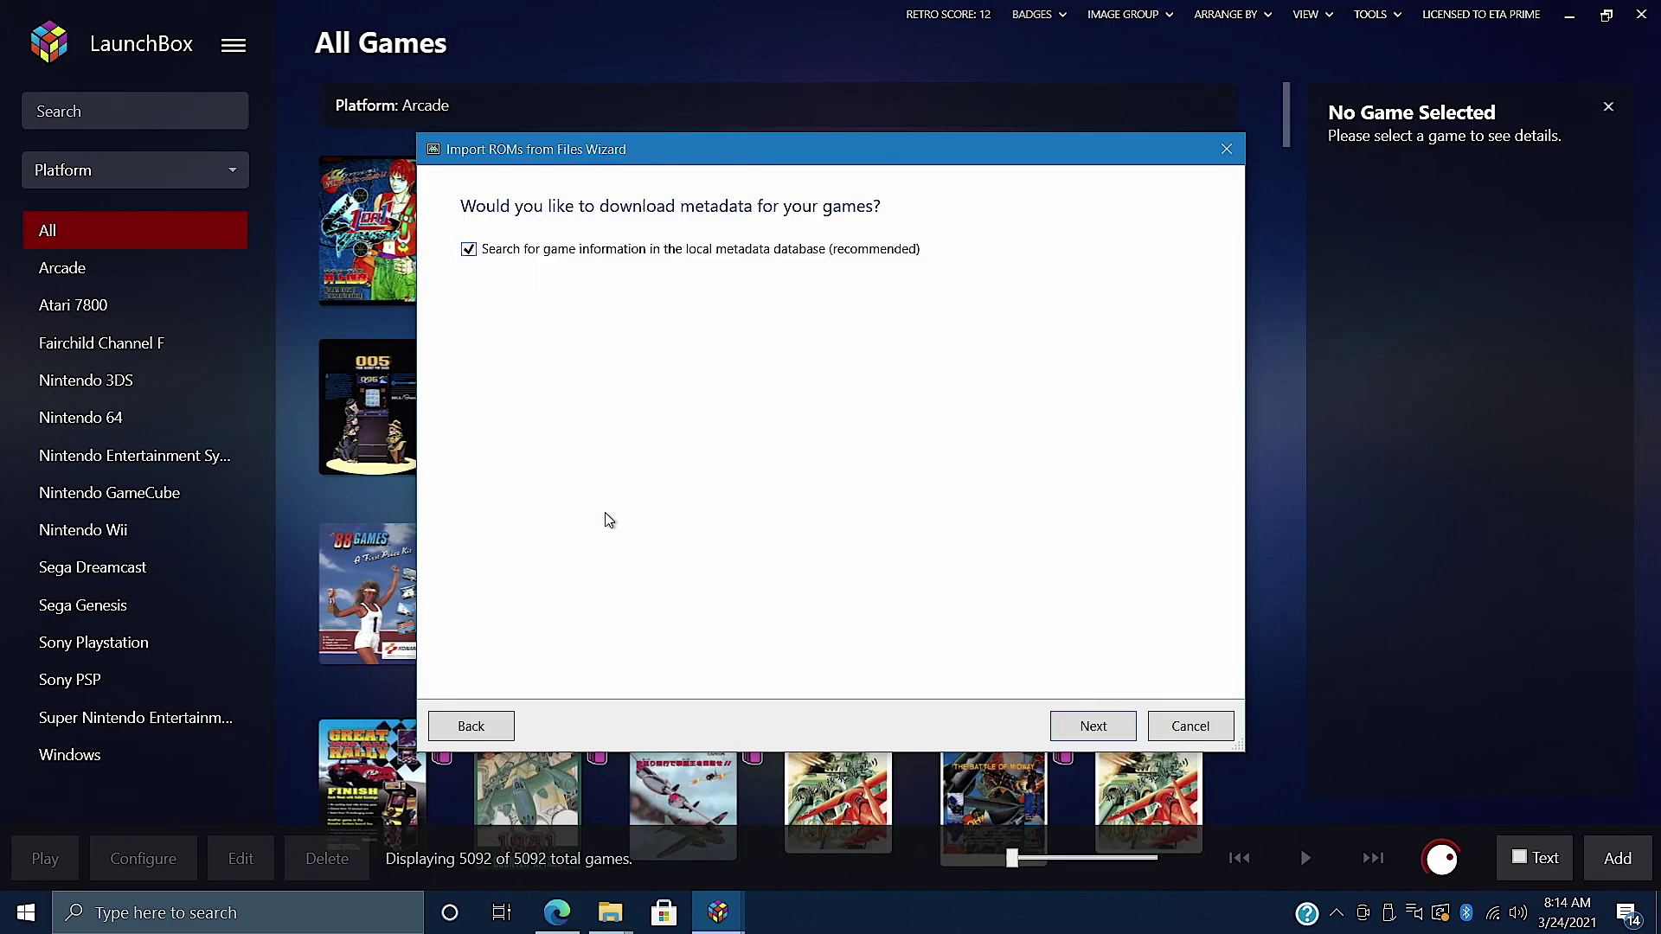
# Keep the local metadata search, the checked image downloads, and the removal of roughly-matched duplicate images enabled for the import.
pyautogui.click(1112, 734)
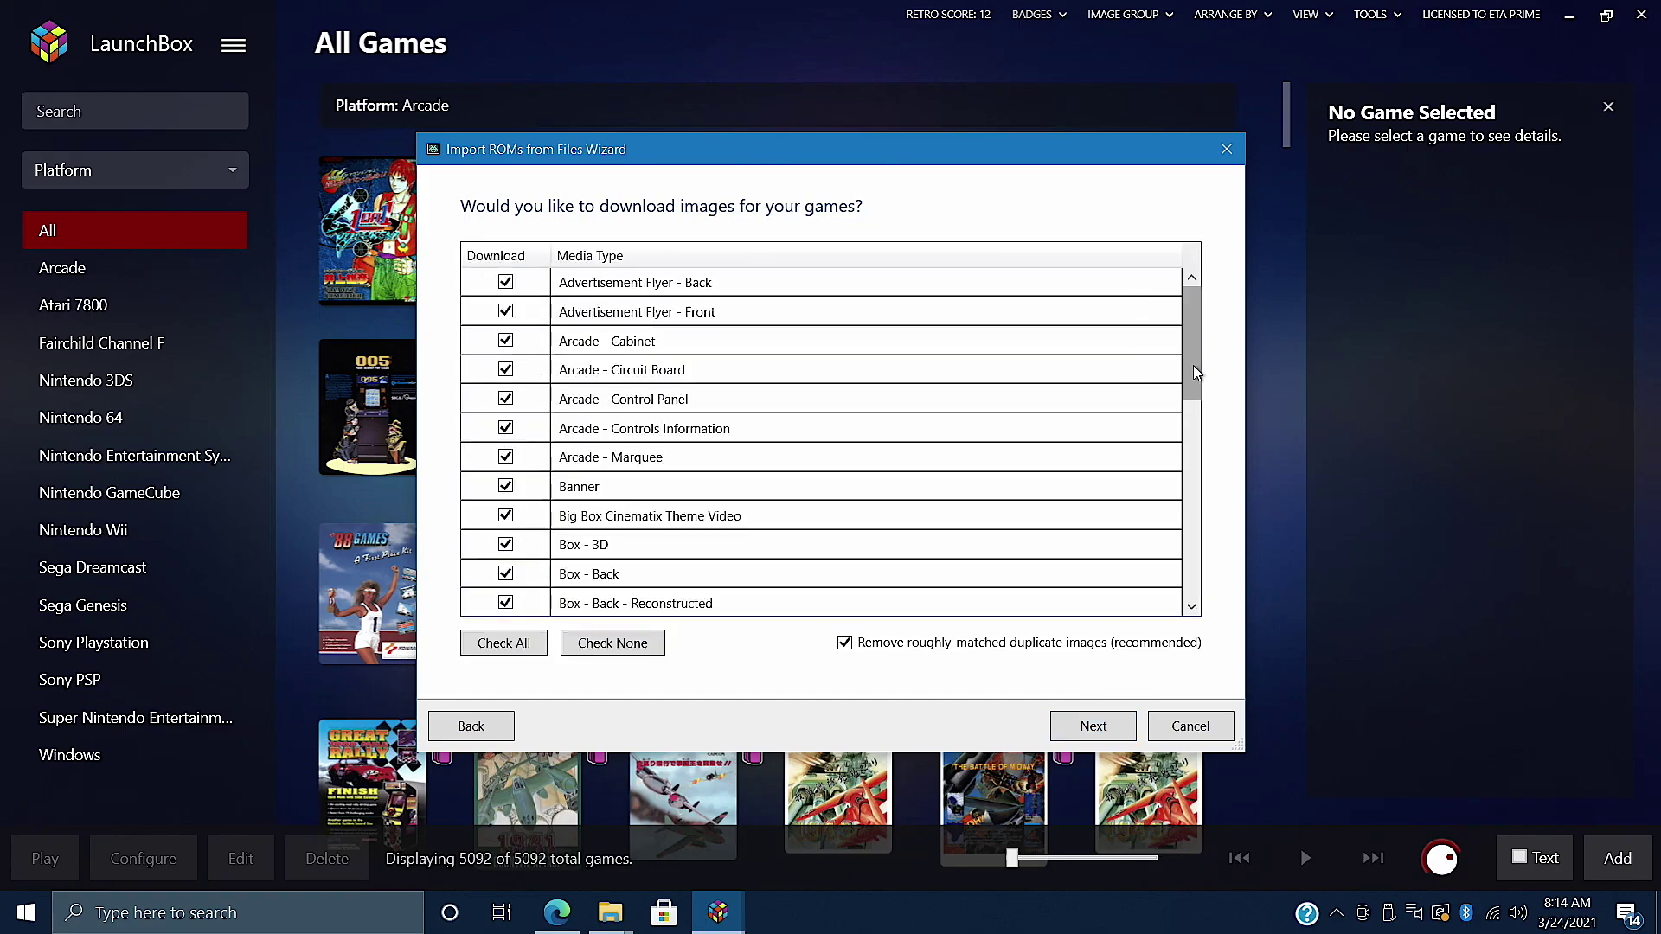
pyautogui.moveTo(1197, 372); pyautogui.dragTo(1141, 332)
pyautogui.scroll(-7, 686, 552)
pyautogui.scroll(7, 658, 593)
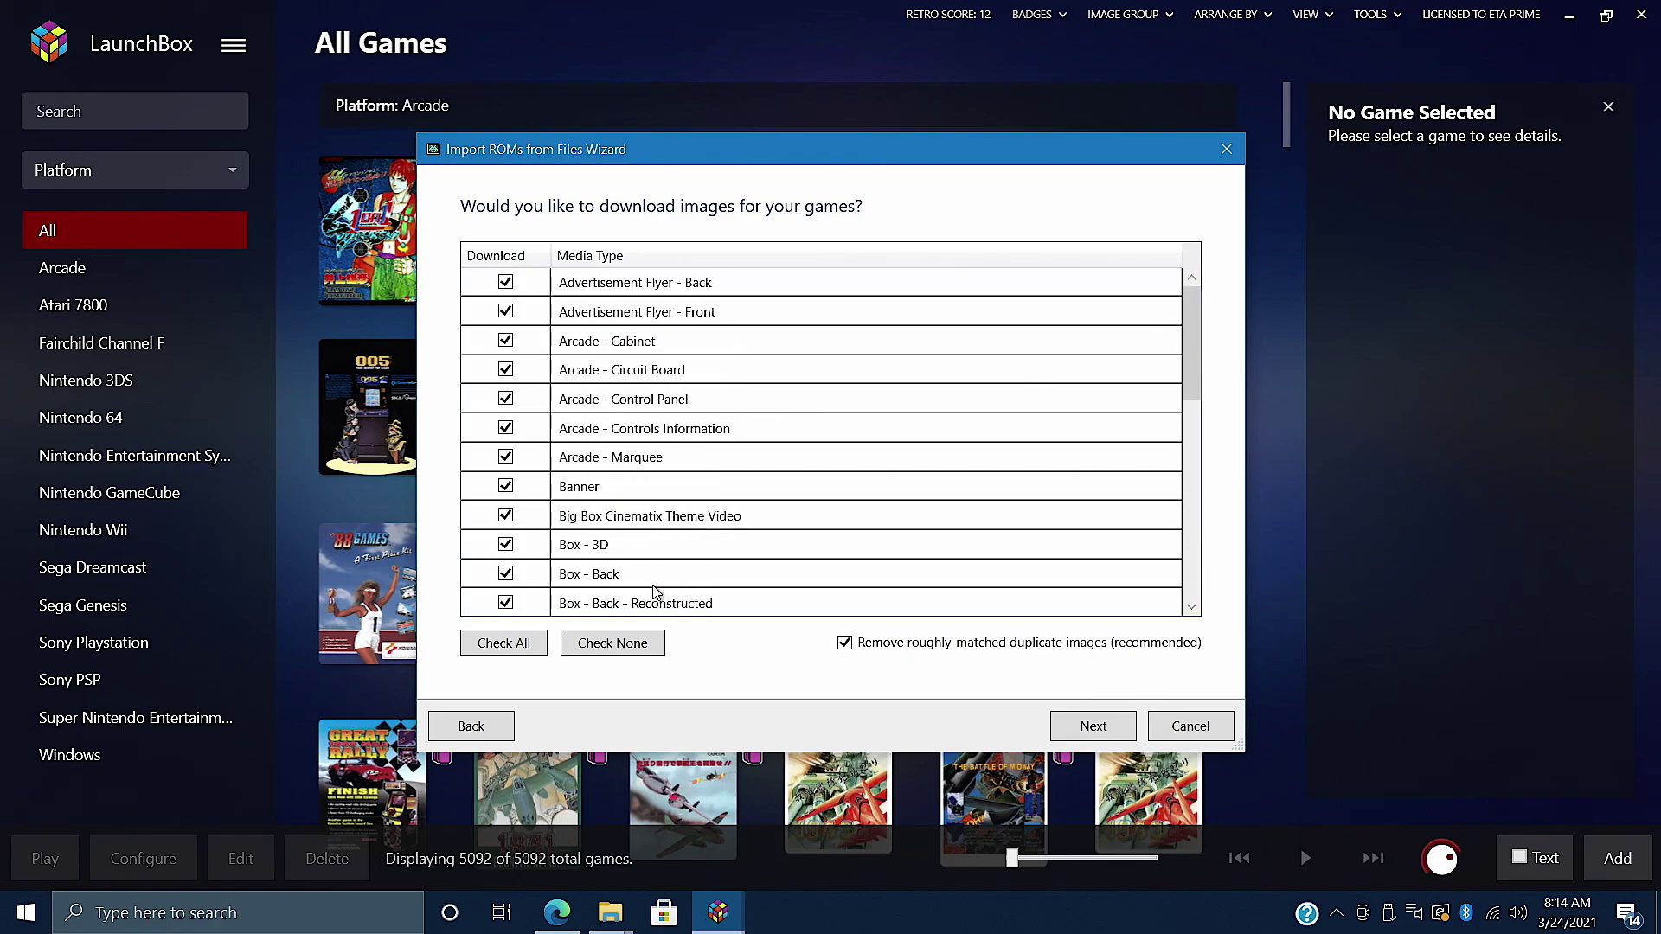
pyautogui.click(1097, 726)
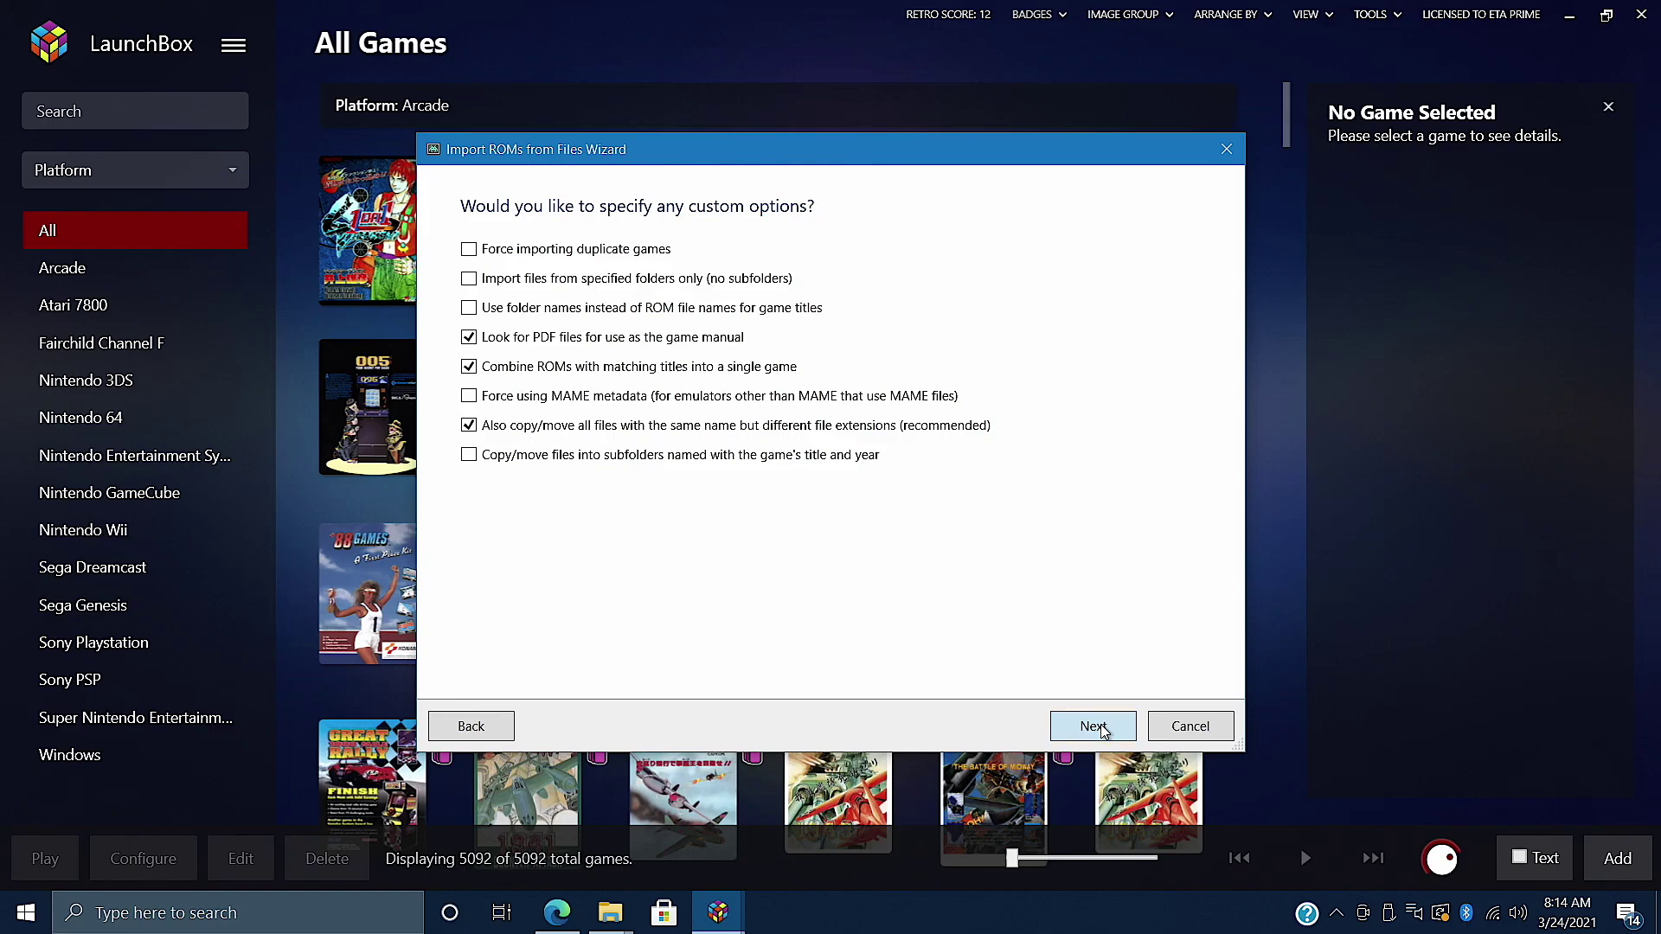
# Keep the preset custom import options and complete the import of the listed PSP Minis games after reviewing their titles and files.
pyautogui.click(1097, 726)
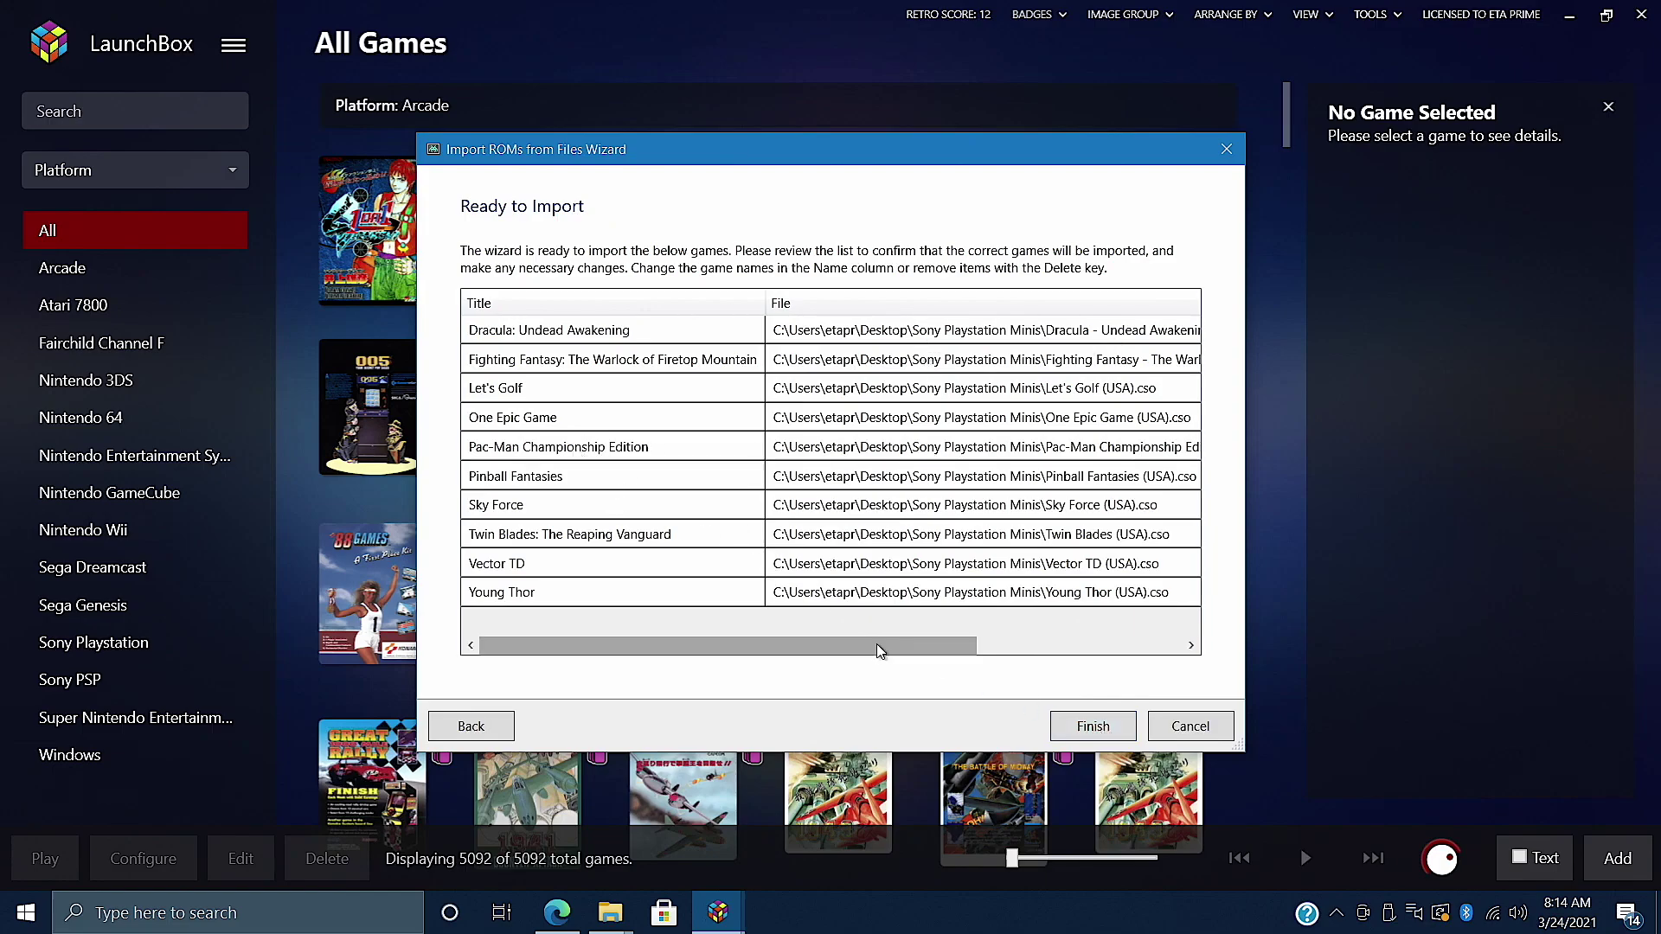
pyautogui.moveTo(878, 647); pyautogui.dragTo(1151, 649)
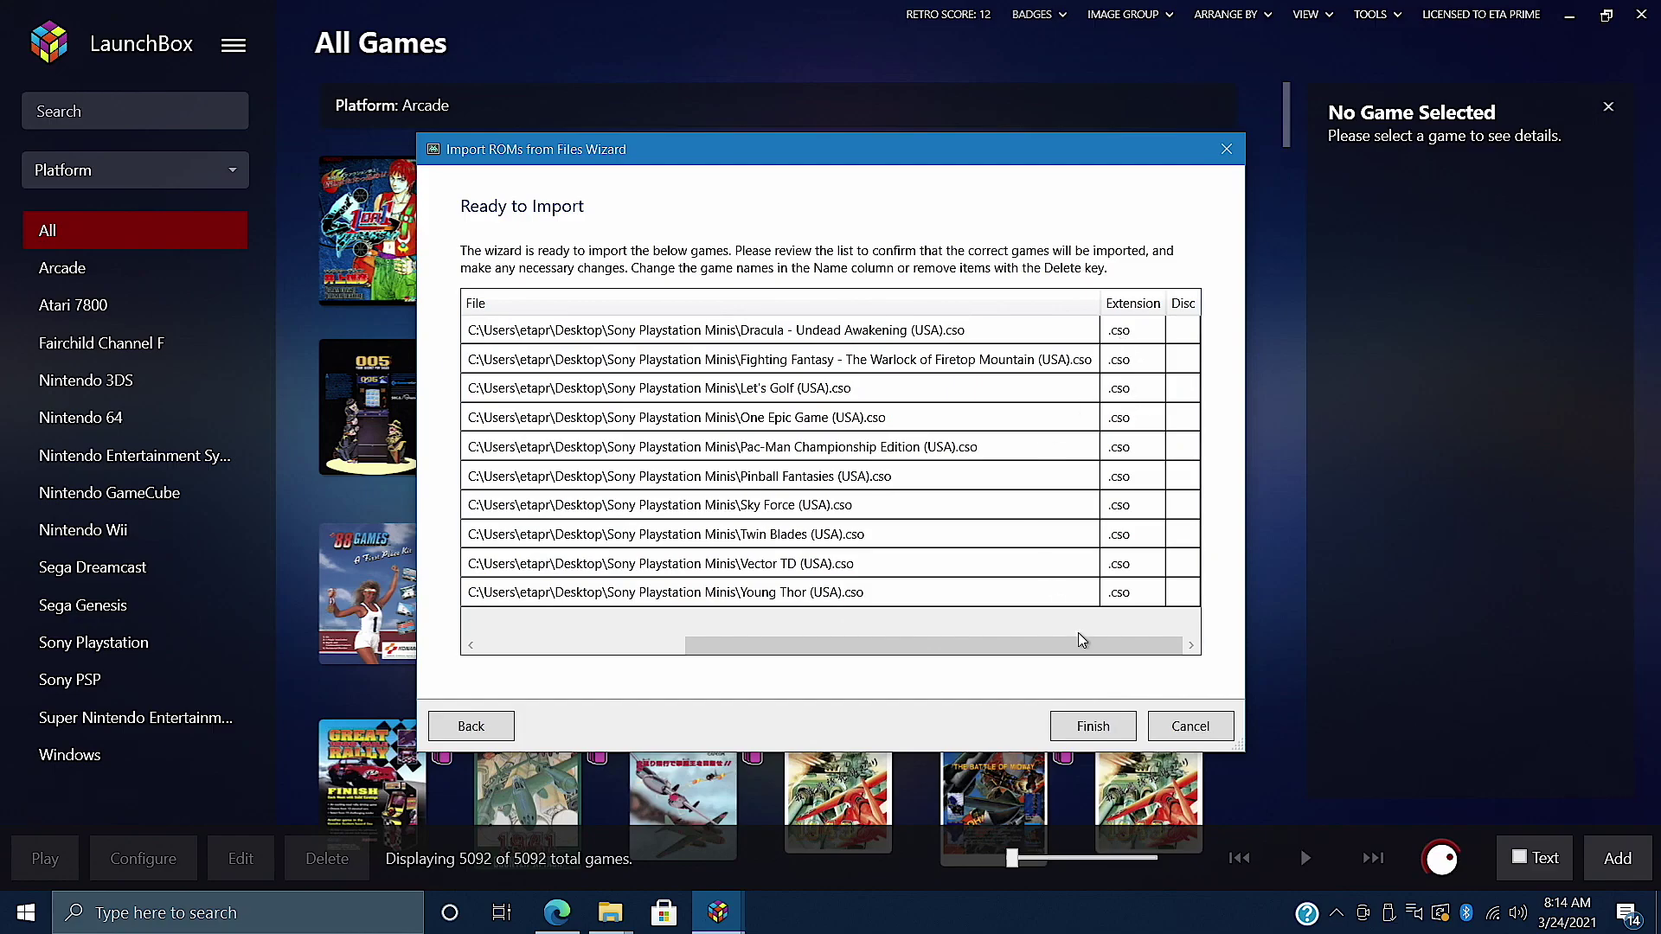
pyautogui.click(1087, 727)
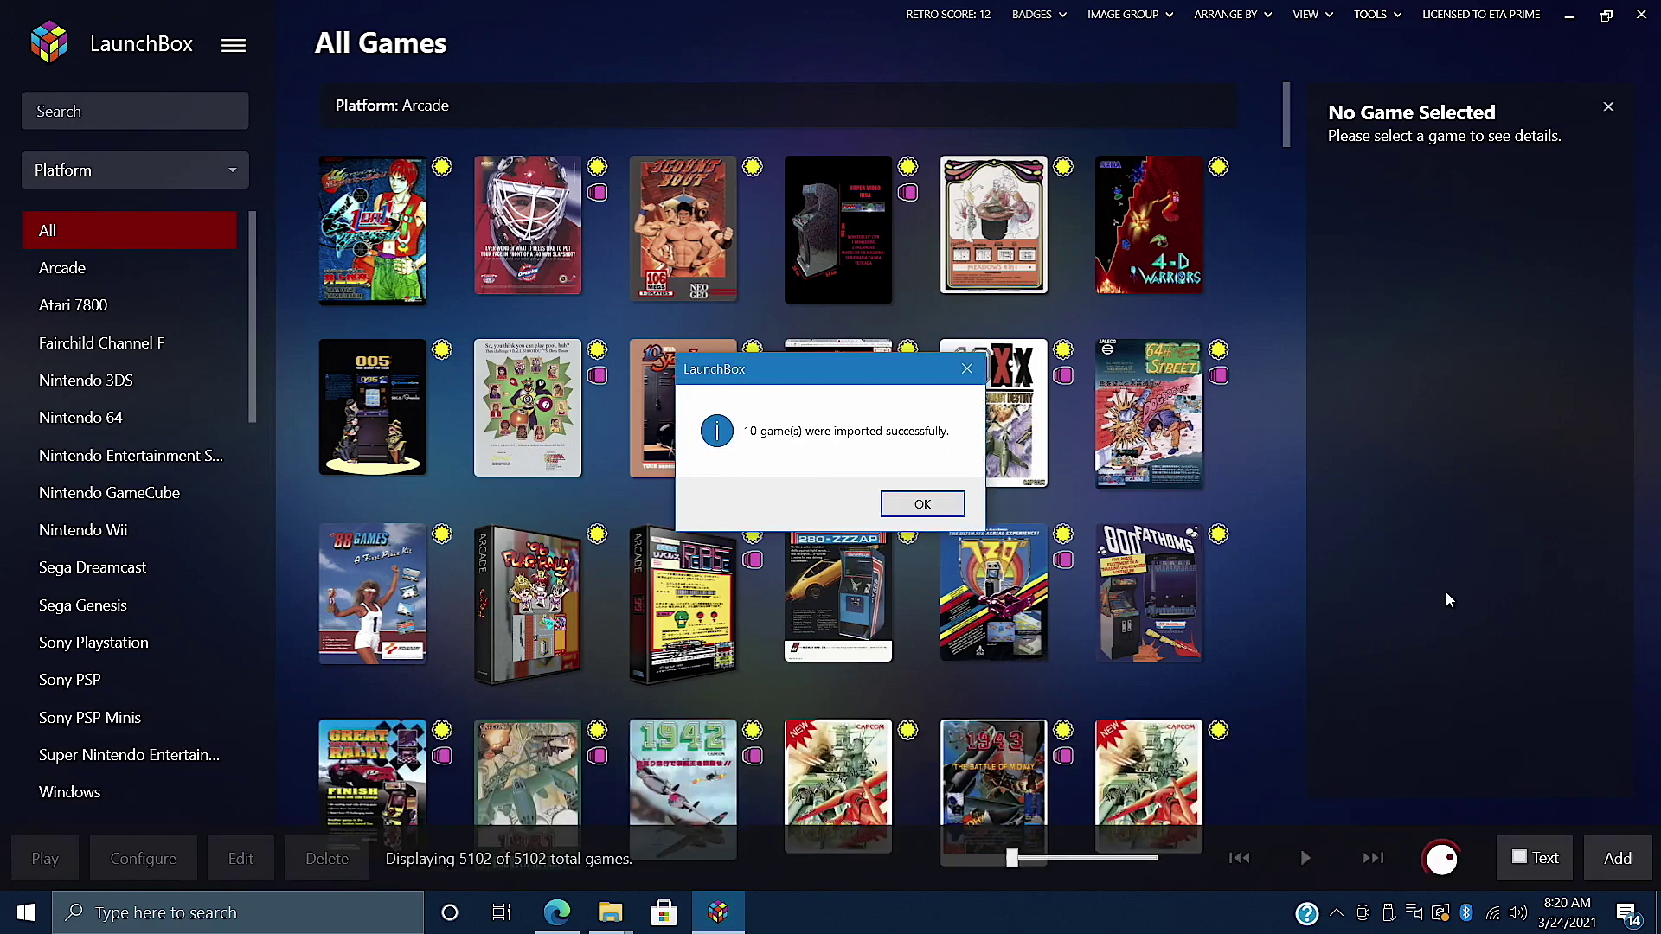
pyautogui.click(932, 508)
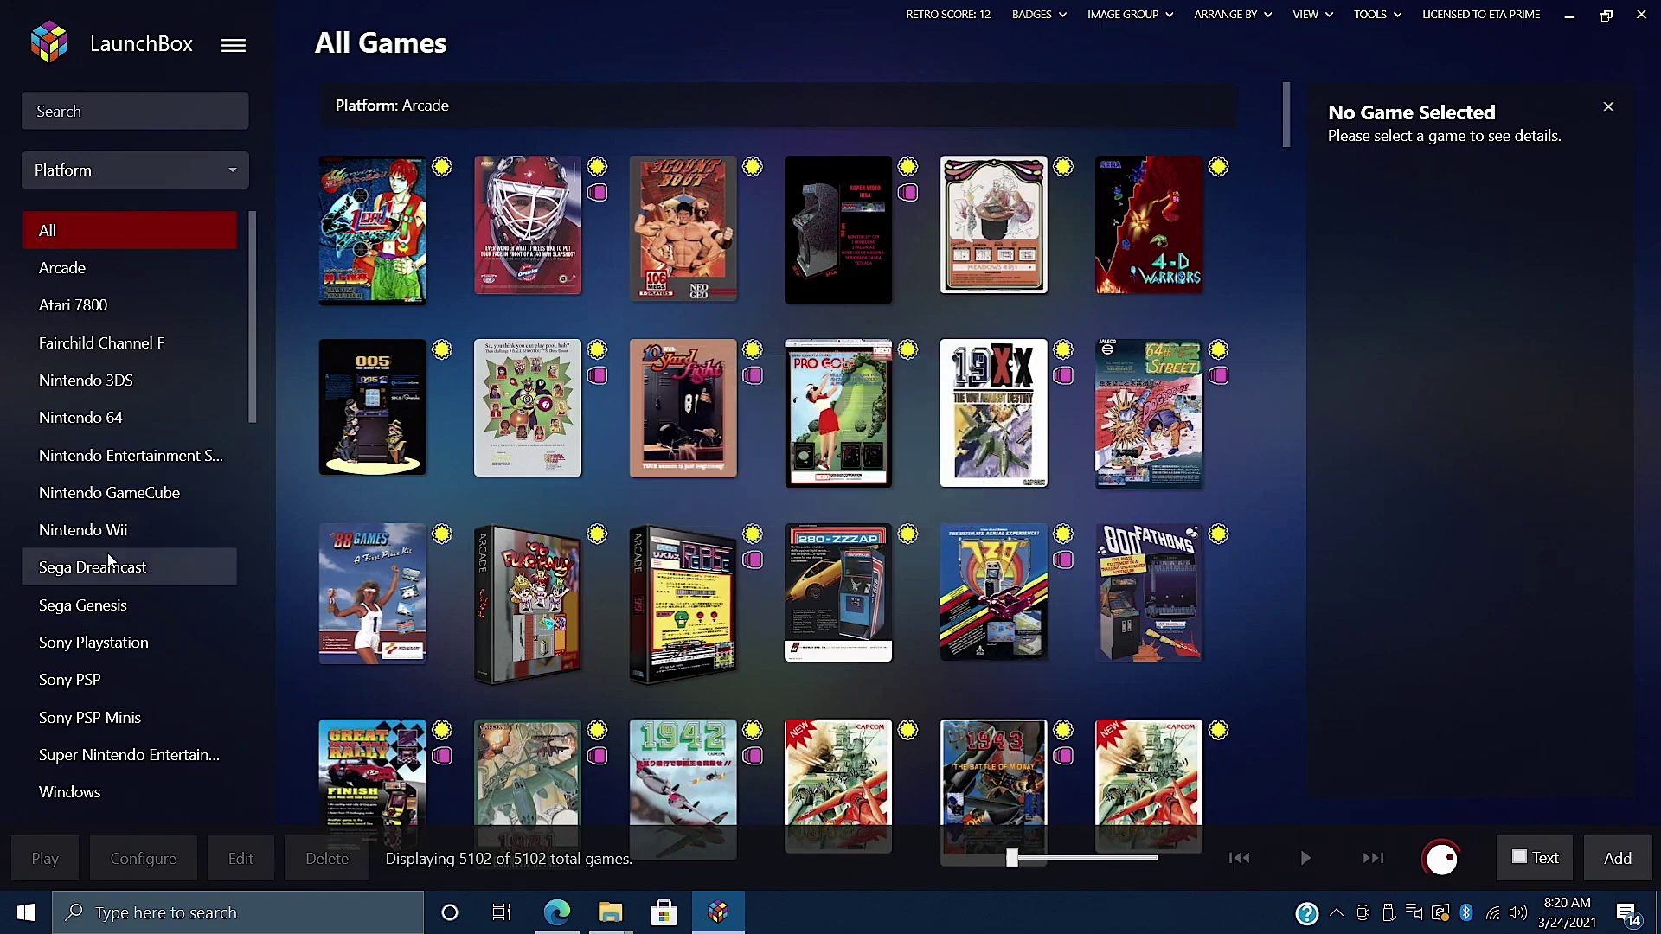
# Show the Sony PSP Minis platform and launch Twin Blades: The Reaping Vanguard.
pyautogui.scroll(-1, 95, 597)
pyautogui.click(90, 714)
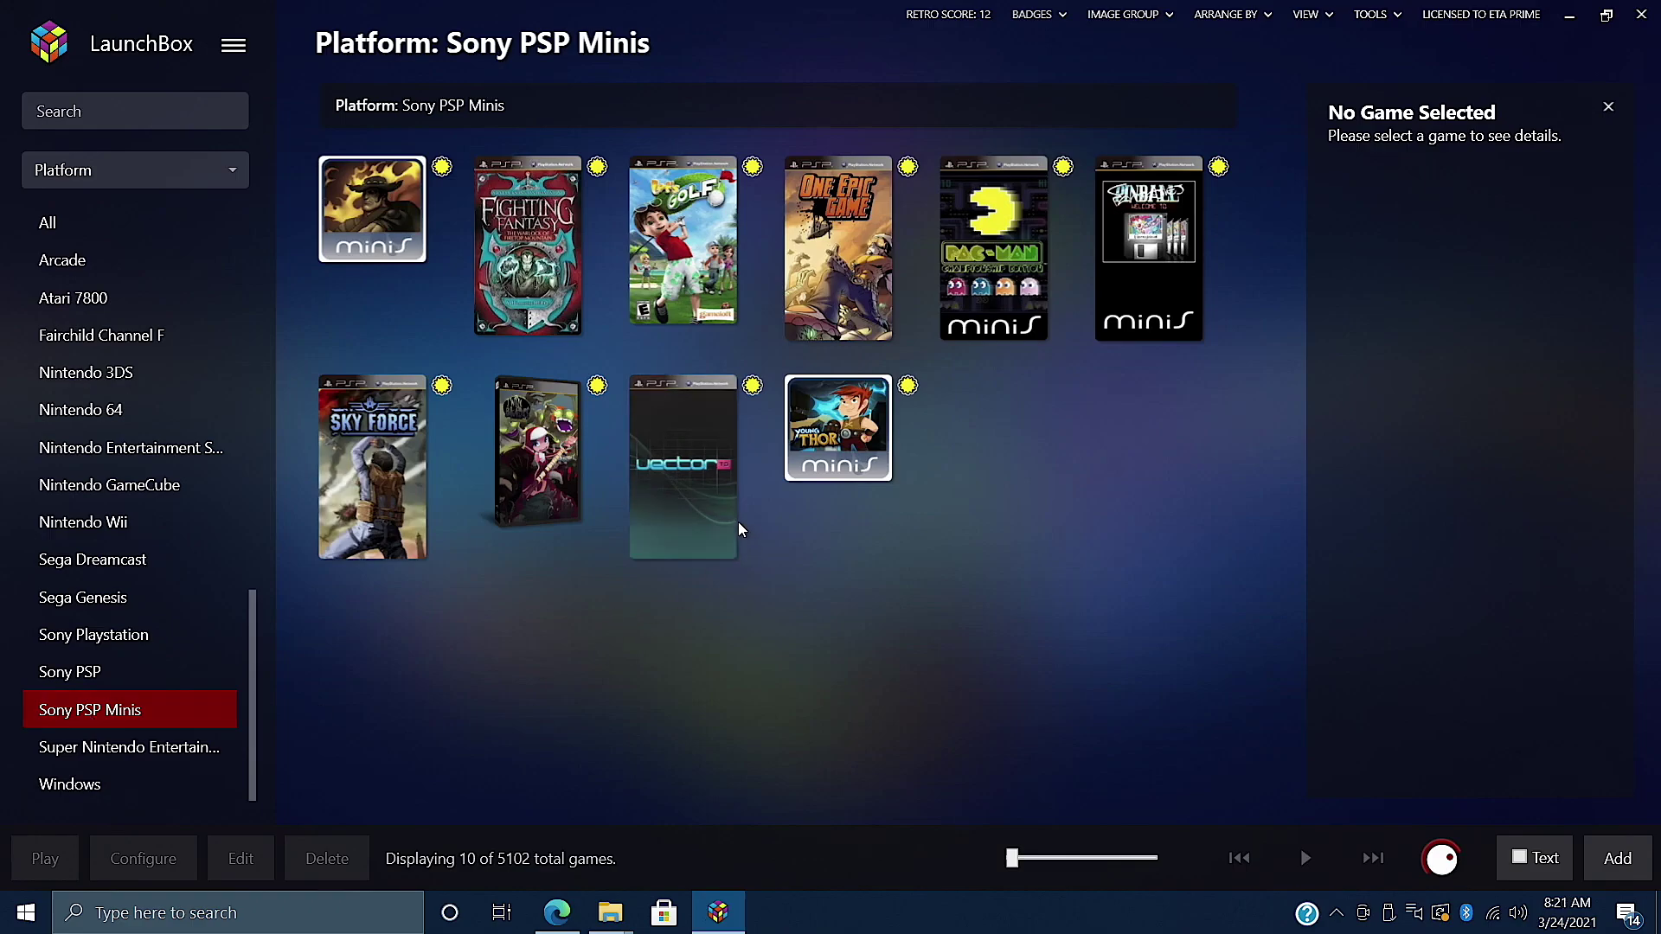
pyautogui.click(544, 482)
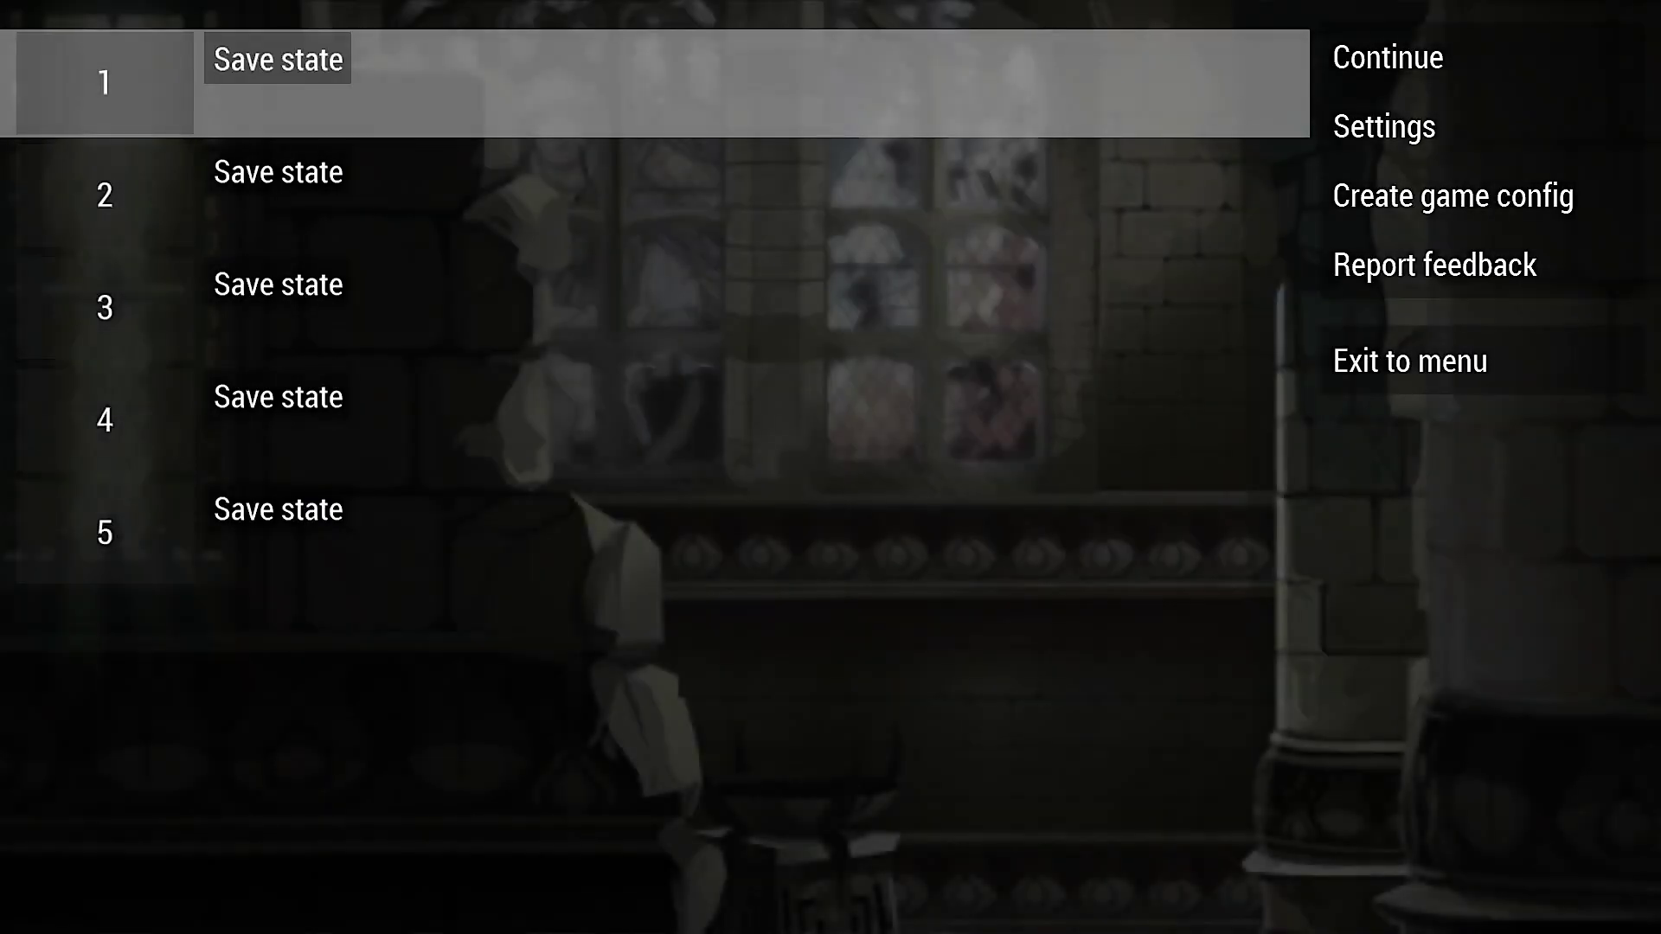
# Open the control mapping from the emulator's Controls settings while the game is paused.
pyautogui.click(1482, 126)
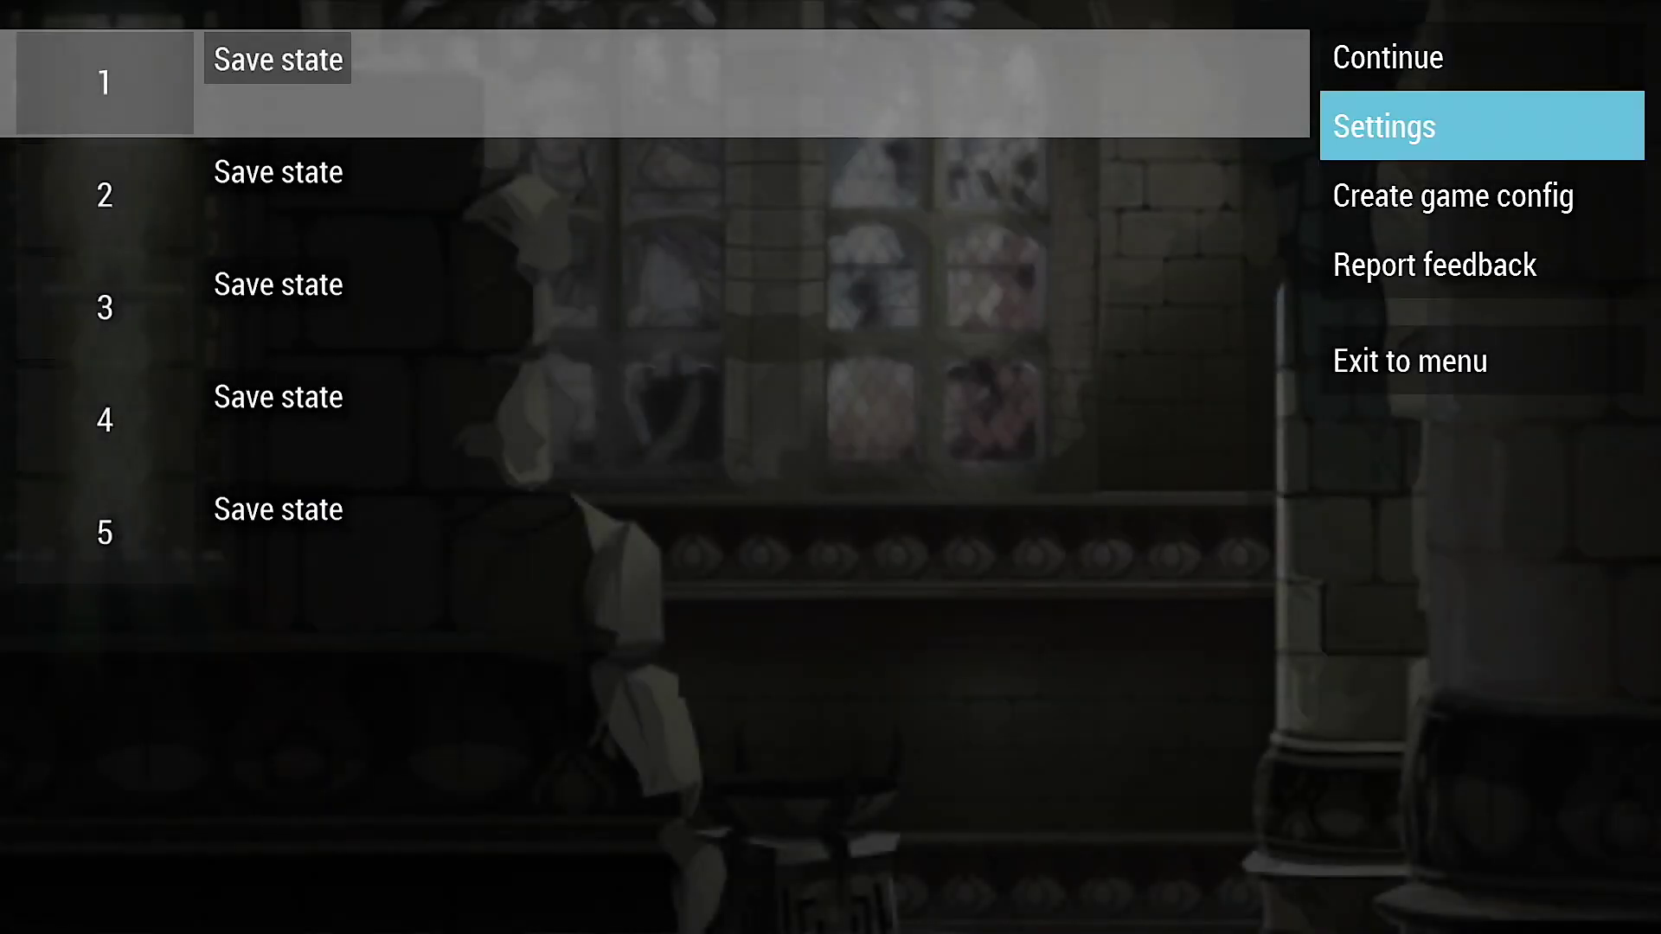
pyautogui.press('Return')
pyautogui.press('Down')
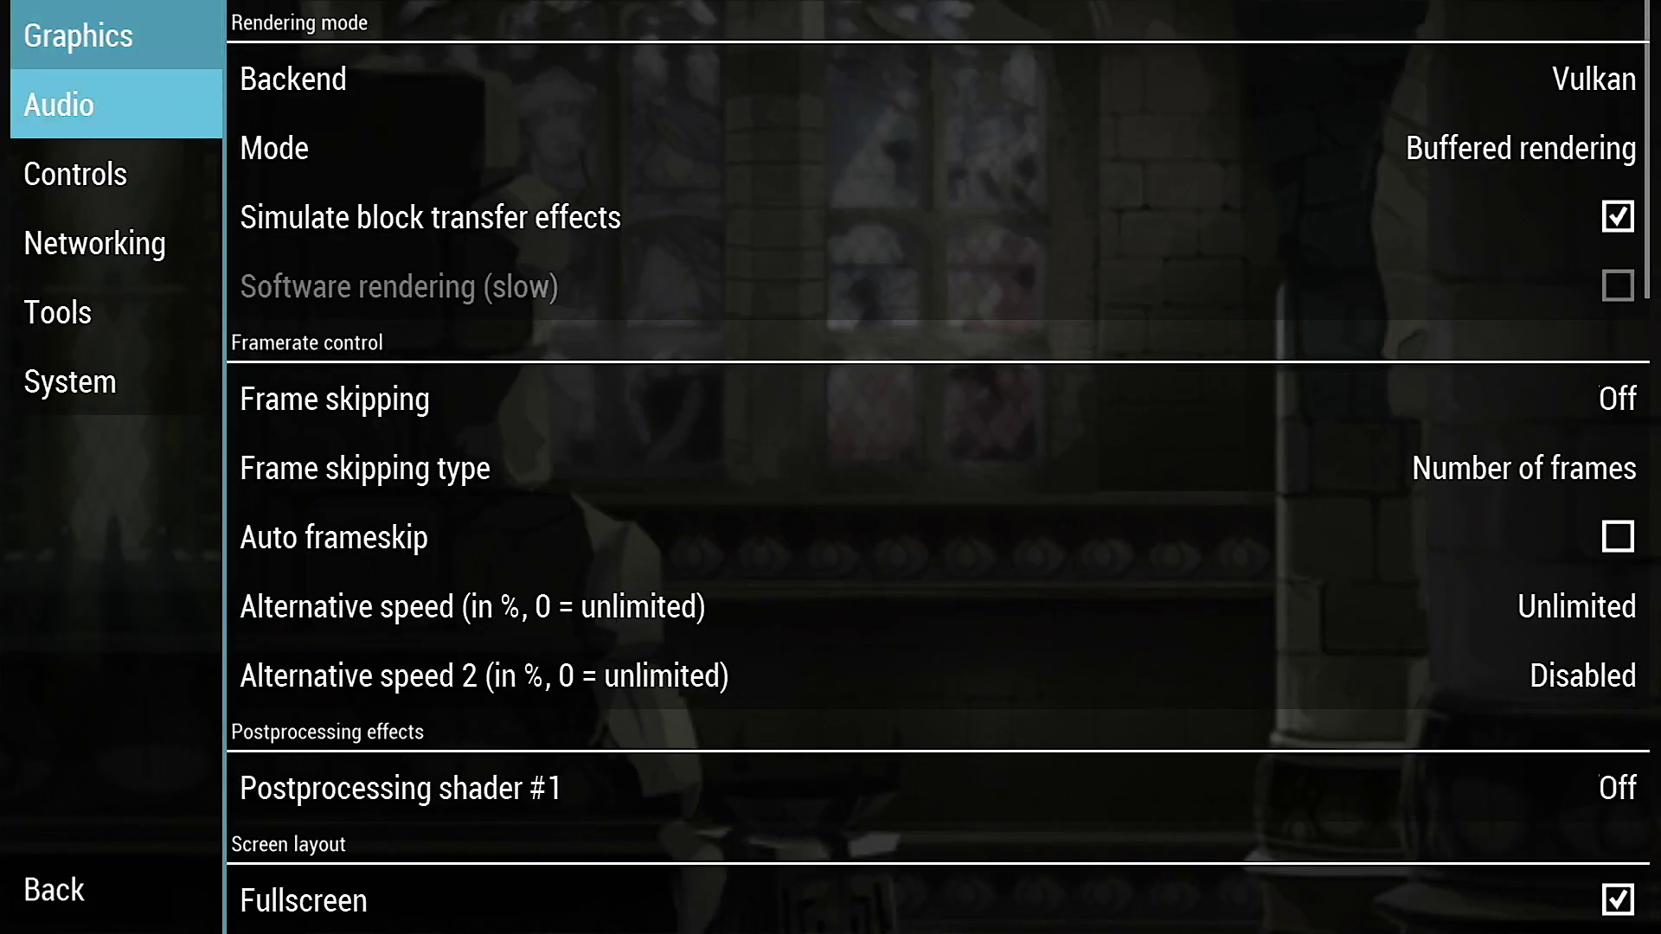
pyautogui.press('Down')
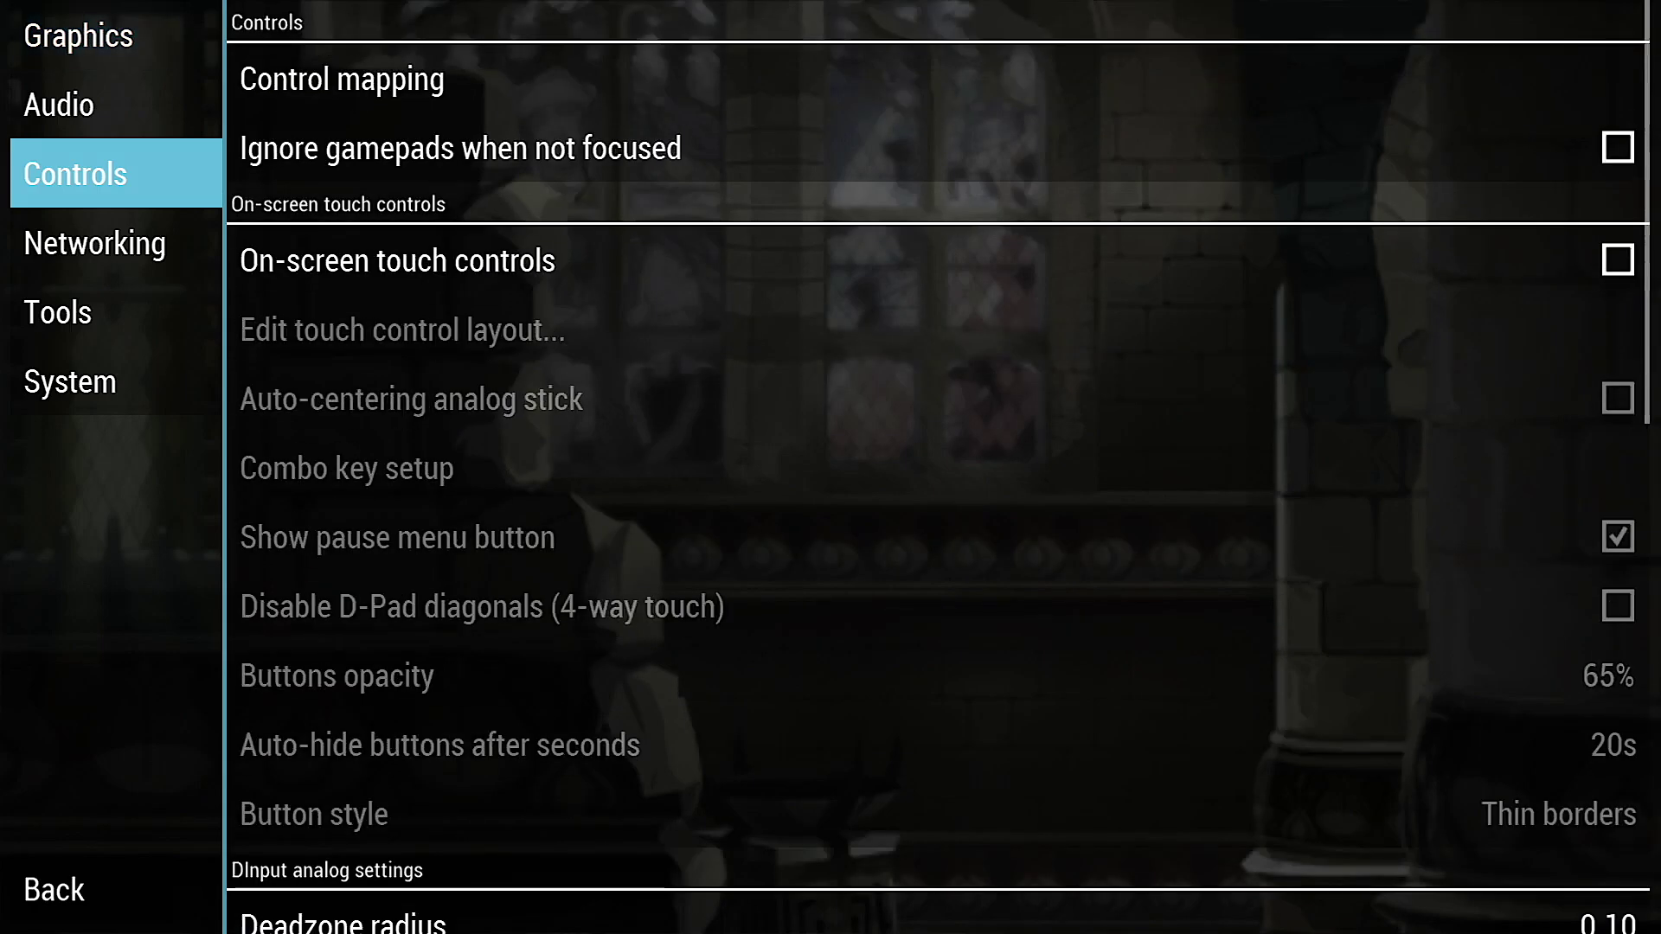
pyautogui.press('Right')
pyautogui.press('Up')
pyautogui.press('Return')
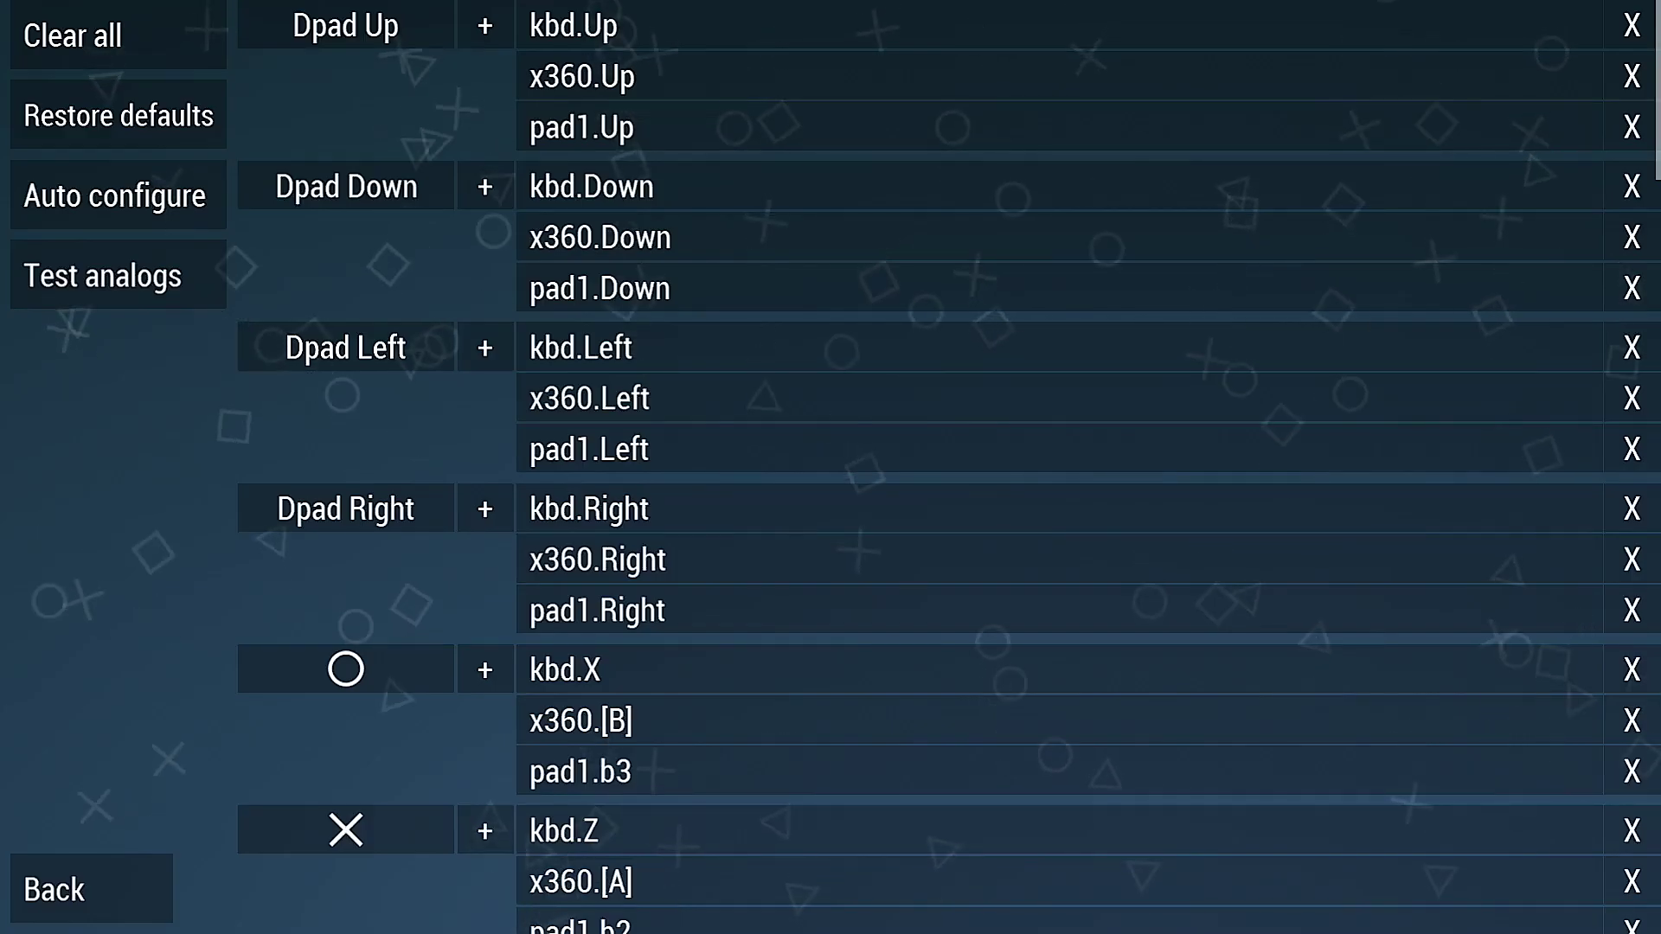
# Examine the keyboard and gamepad bindings from the D-pad through the speed and pause functions, then return to the game.
pyautogui.press('Right')
pyautogui.press('Down')
pyautogui.press('Down')
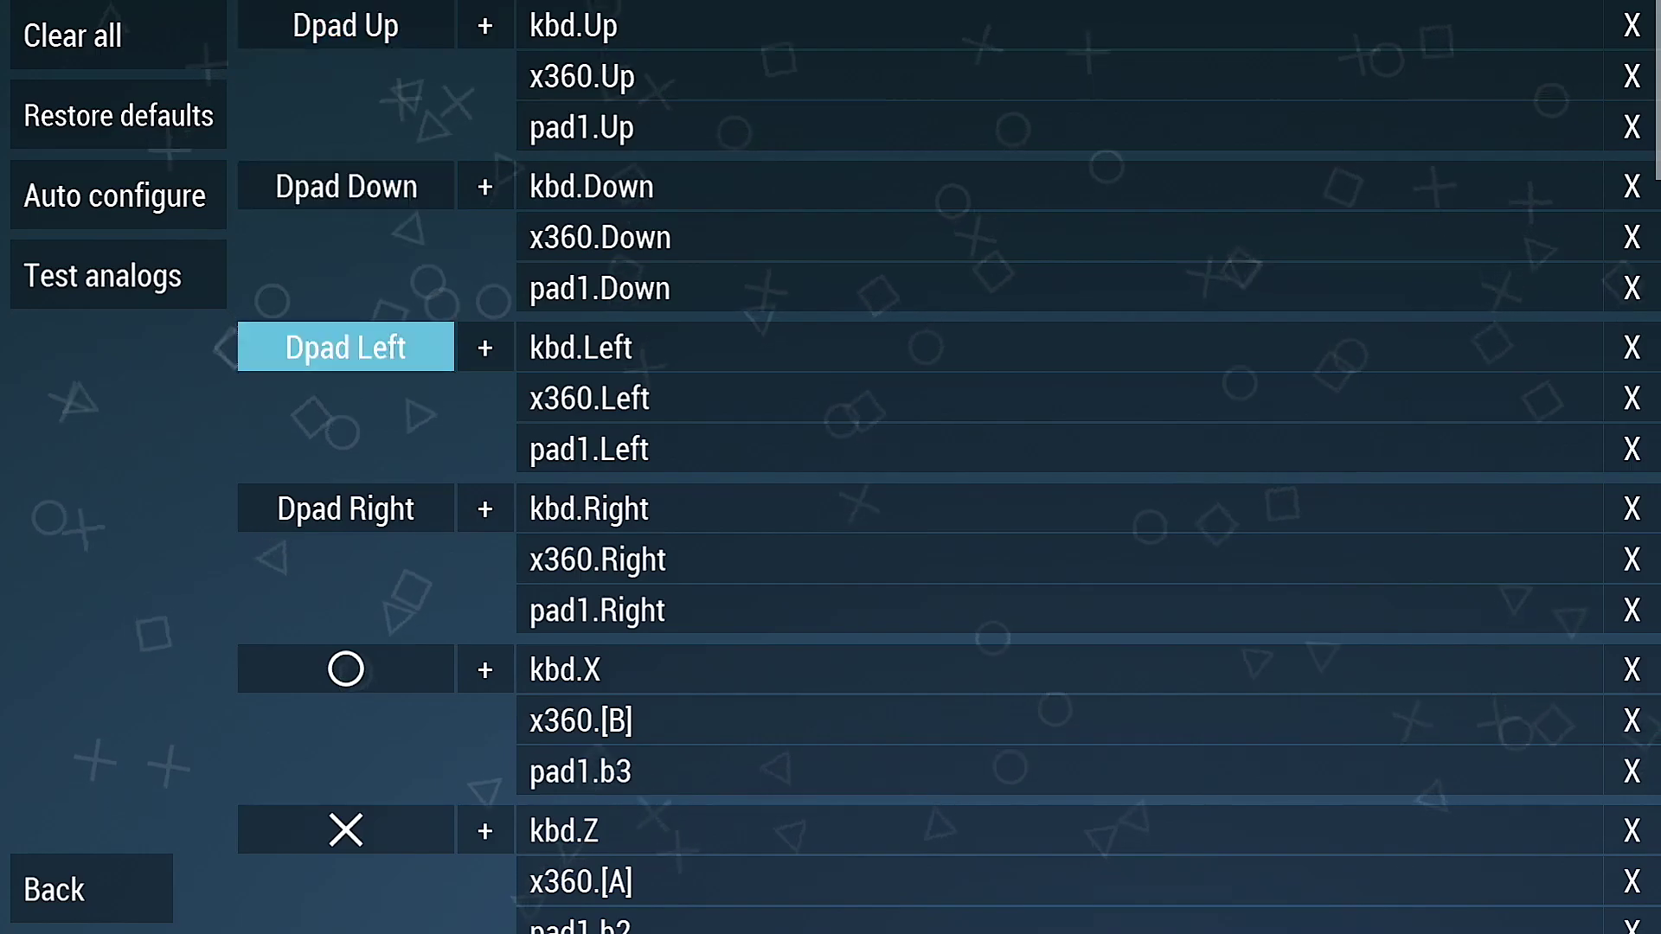
pyautogui.press('Down')
pyautogui.press('Down')
pyautogui.press('Down')
pyautogui.press('Down')
pyautogui.press('Down')
pyautogui.press('Down')
pyautogui.press('Down')
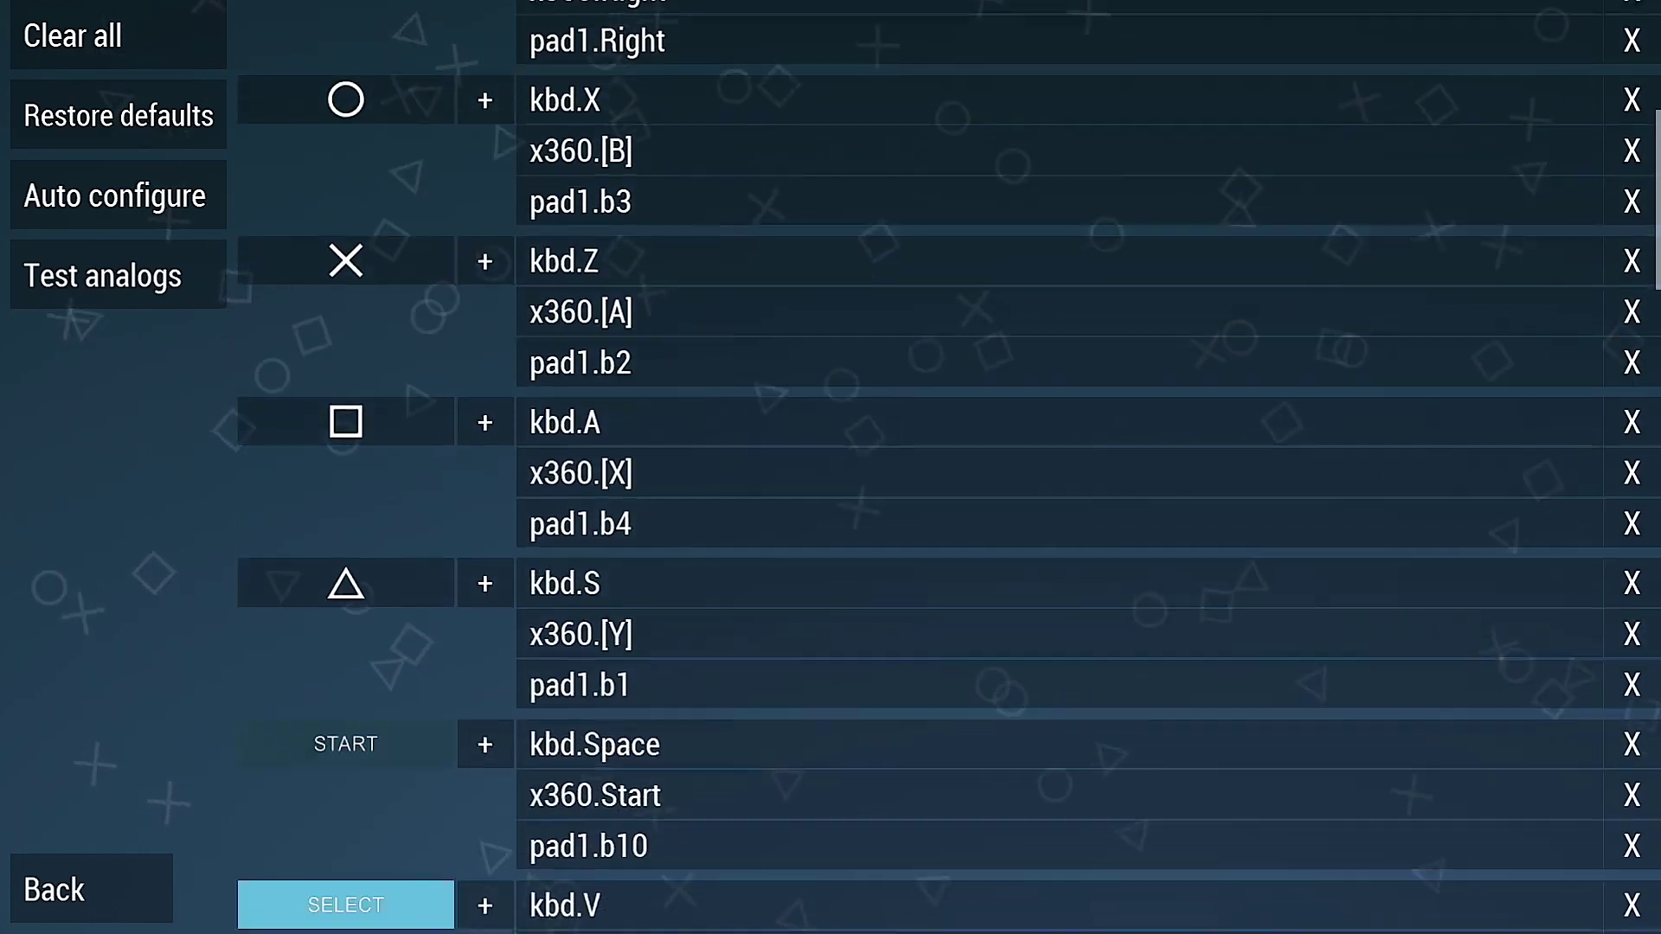
pyautogui.press('Down')
pyautogui.press('Down')
pyautogui.press('Down')
pyautogui.press('Down')
pyautogui.press('Down')
pyautogui.press('Down')
pyautogui.press('Down')
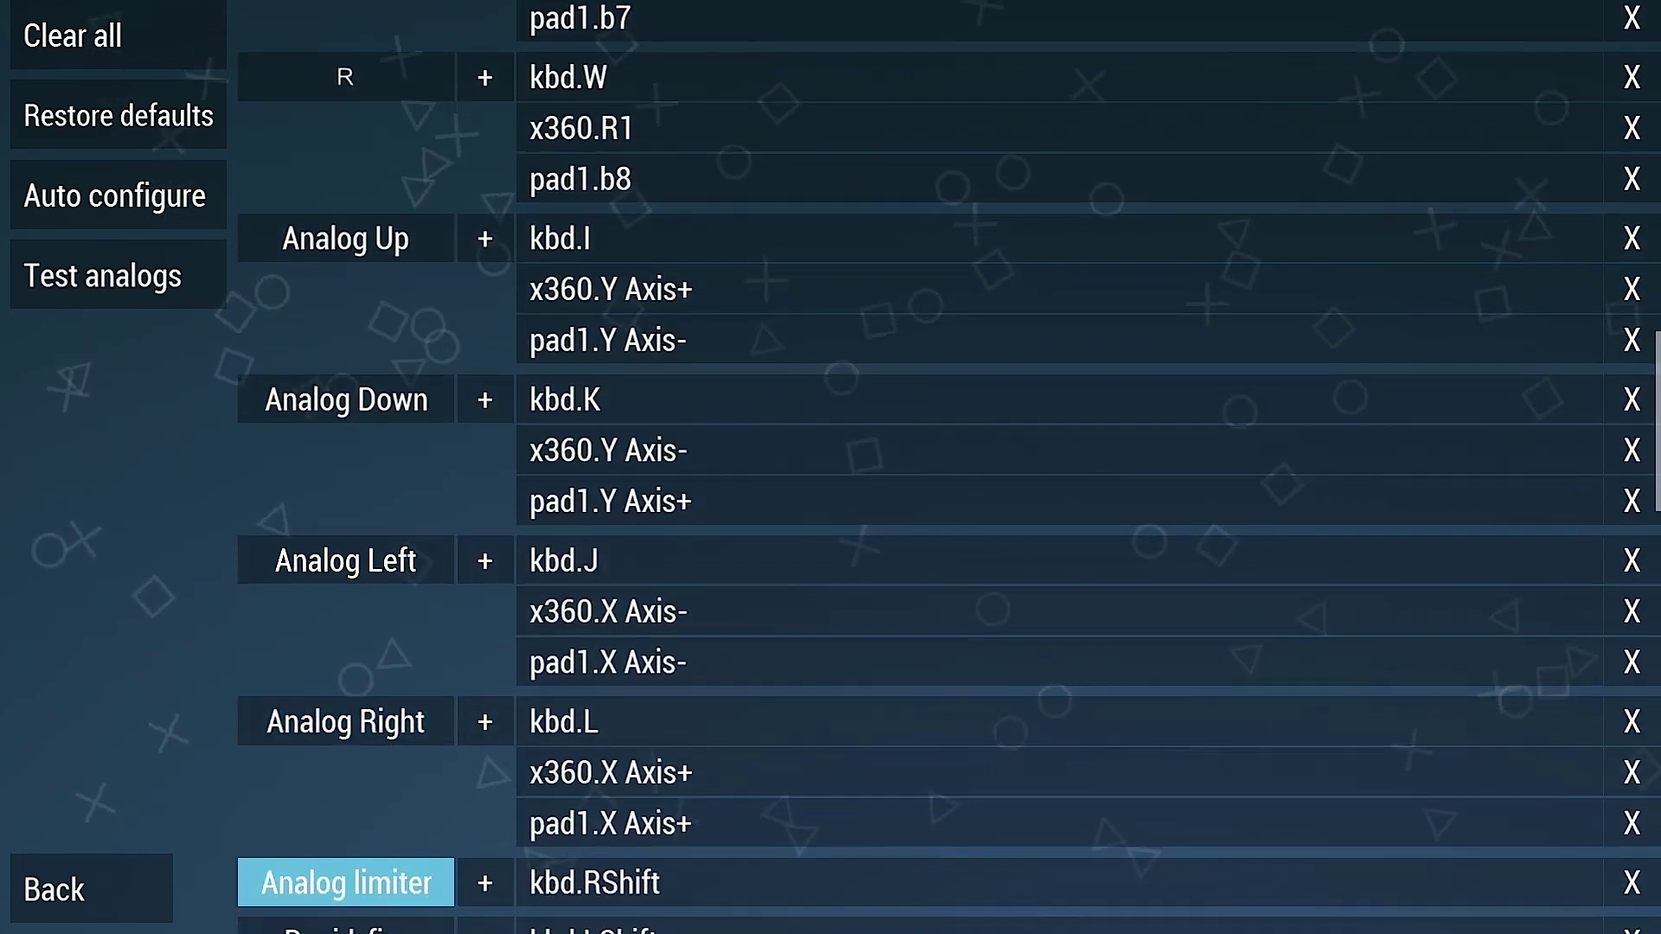
pyautogui.press('Down')
pyautogui.press('Down')
pyautogui.press('Down')
pyautogui.press('Down')
pyautogui.press('Down')
pyautogui.press('Down')
pyautogui.press('Down')
pyautogui.press('Down')
pyautogui.press('Up')
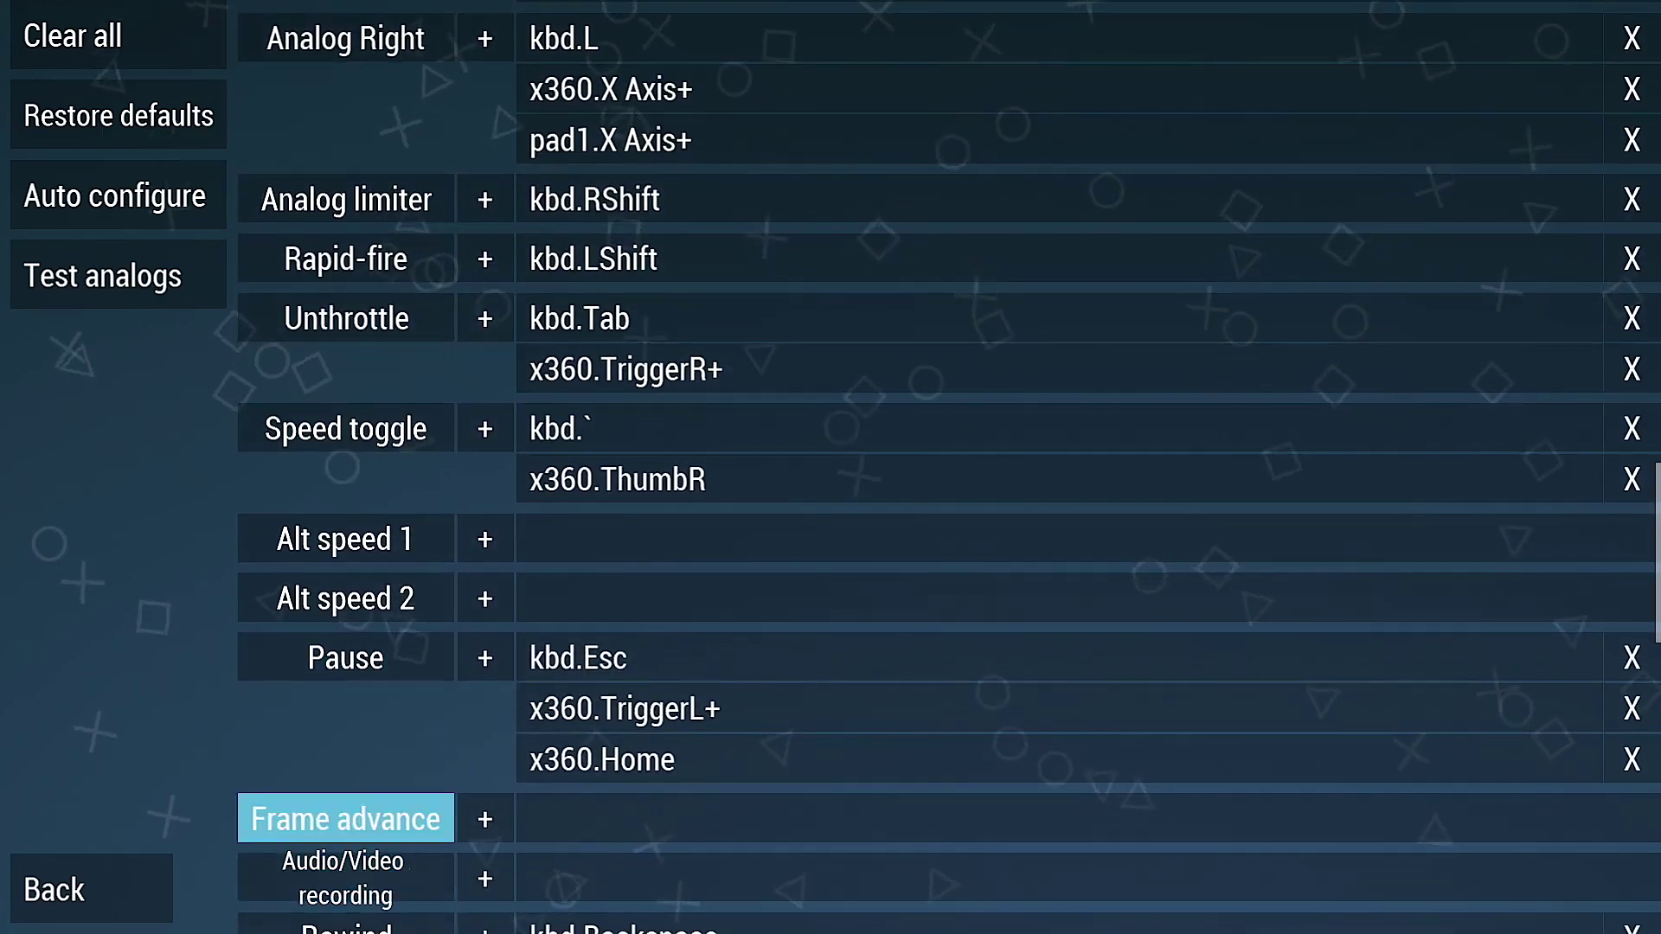
pyautogui.press('Up')
pyautogui.press('Up')
pyautogui.press('Up')
pyautogui.press('Up')
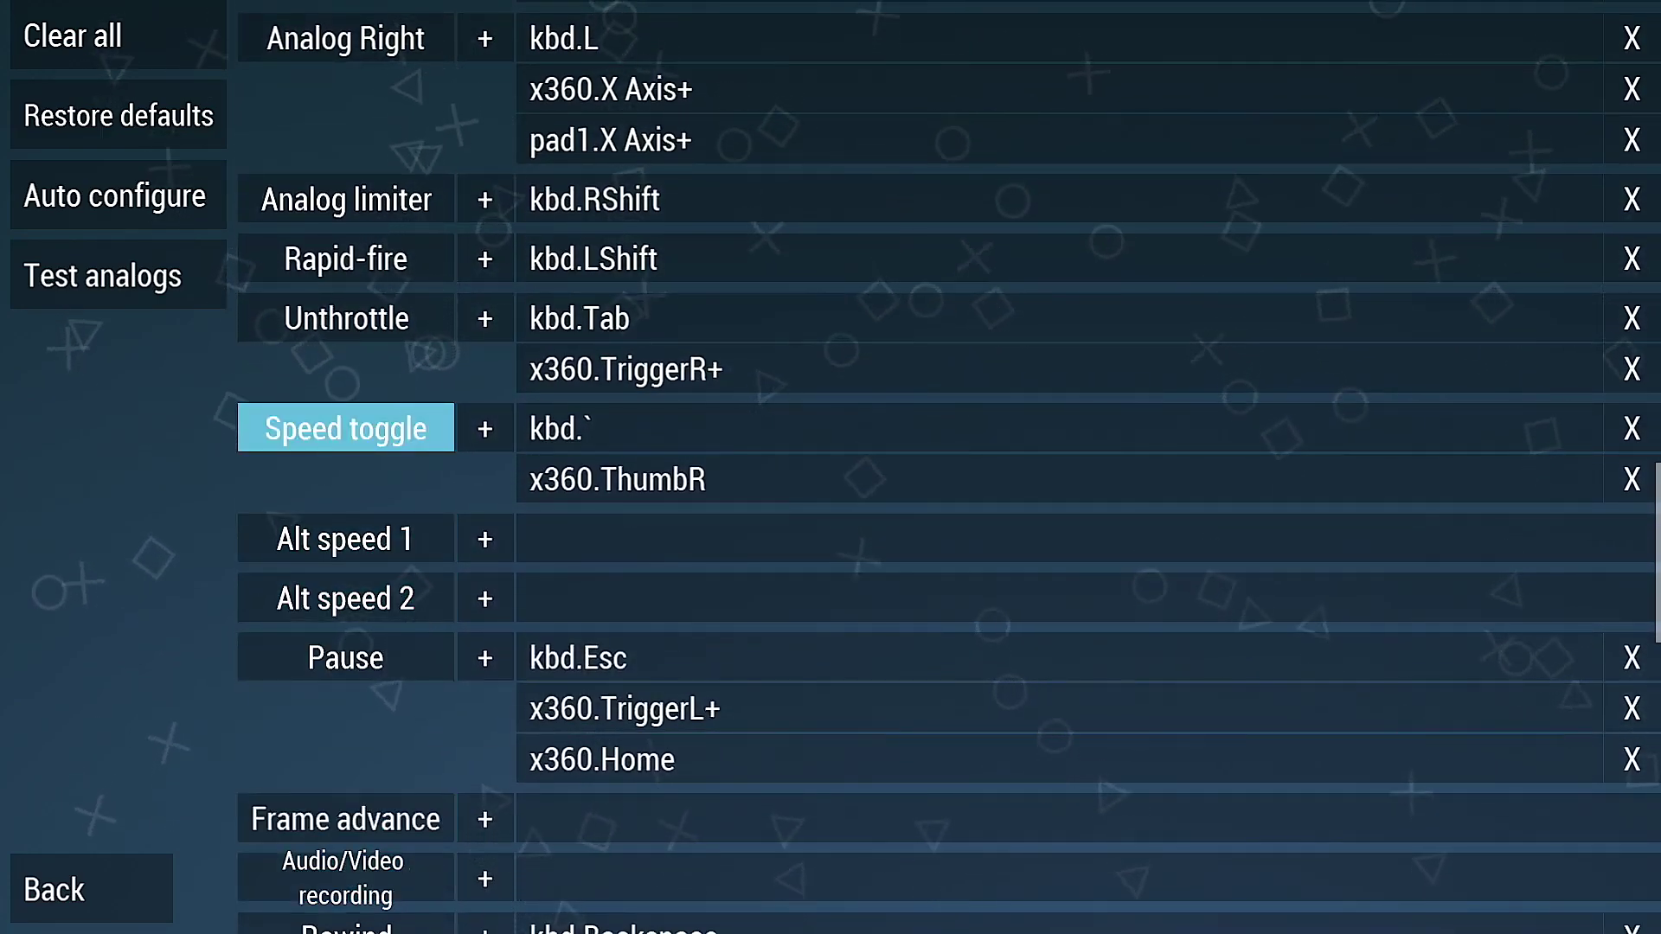
pyautogui.press('Escape')
pyautogui.press('Escape')
pyautogui.press('Escape')
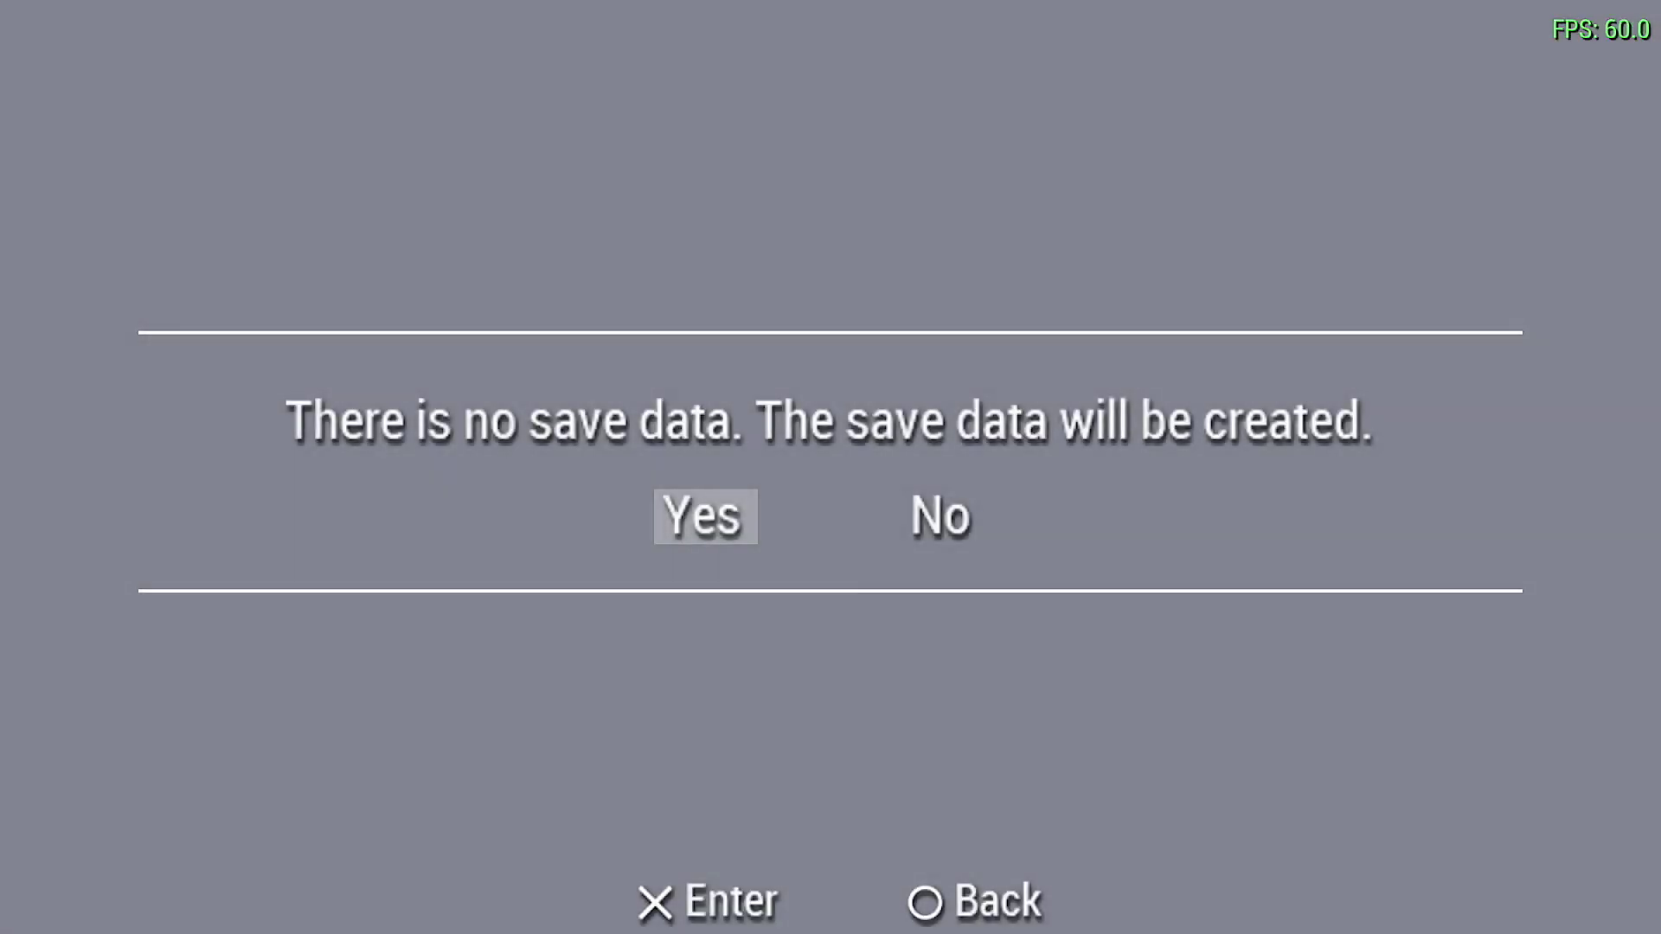
# Agree to create the game's save data, pass the title screen, and choose Survival mode.
pyautogui.press('z')
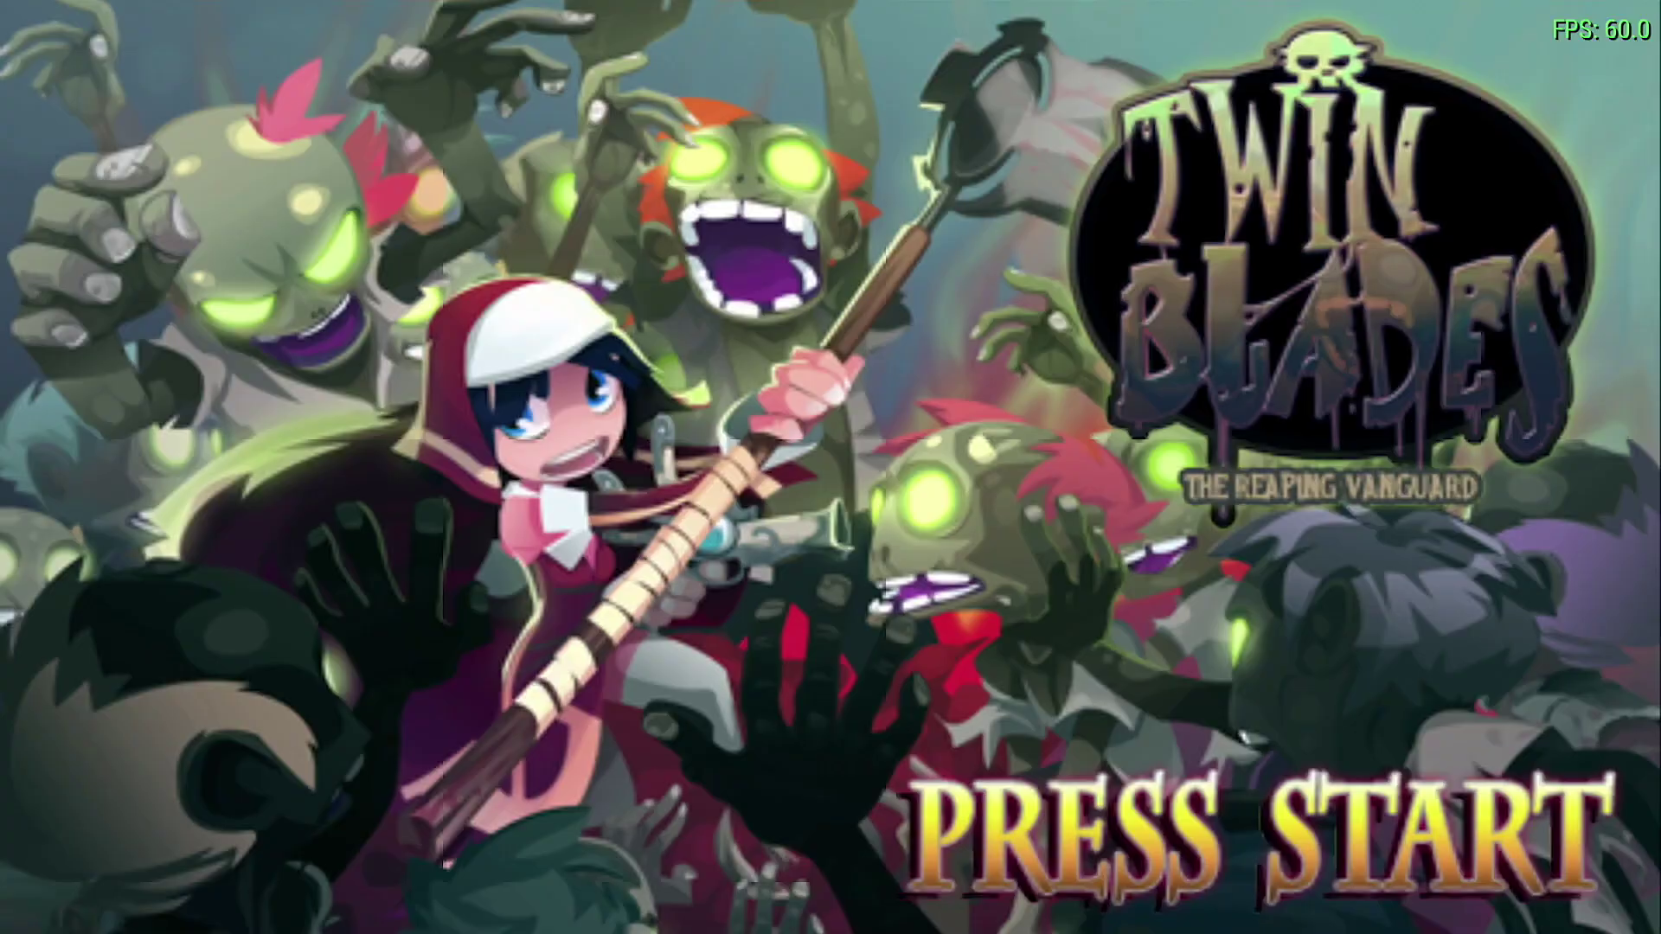
pyautogui.press('space')
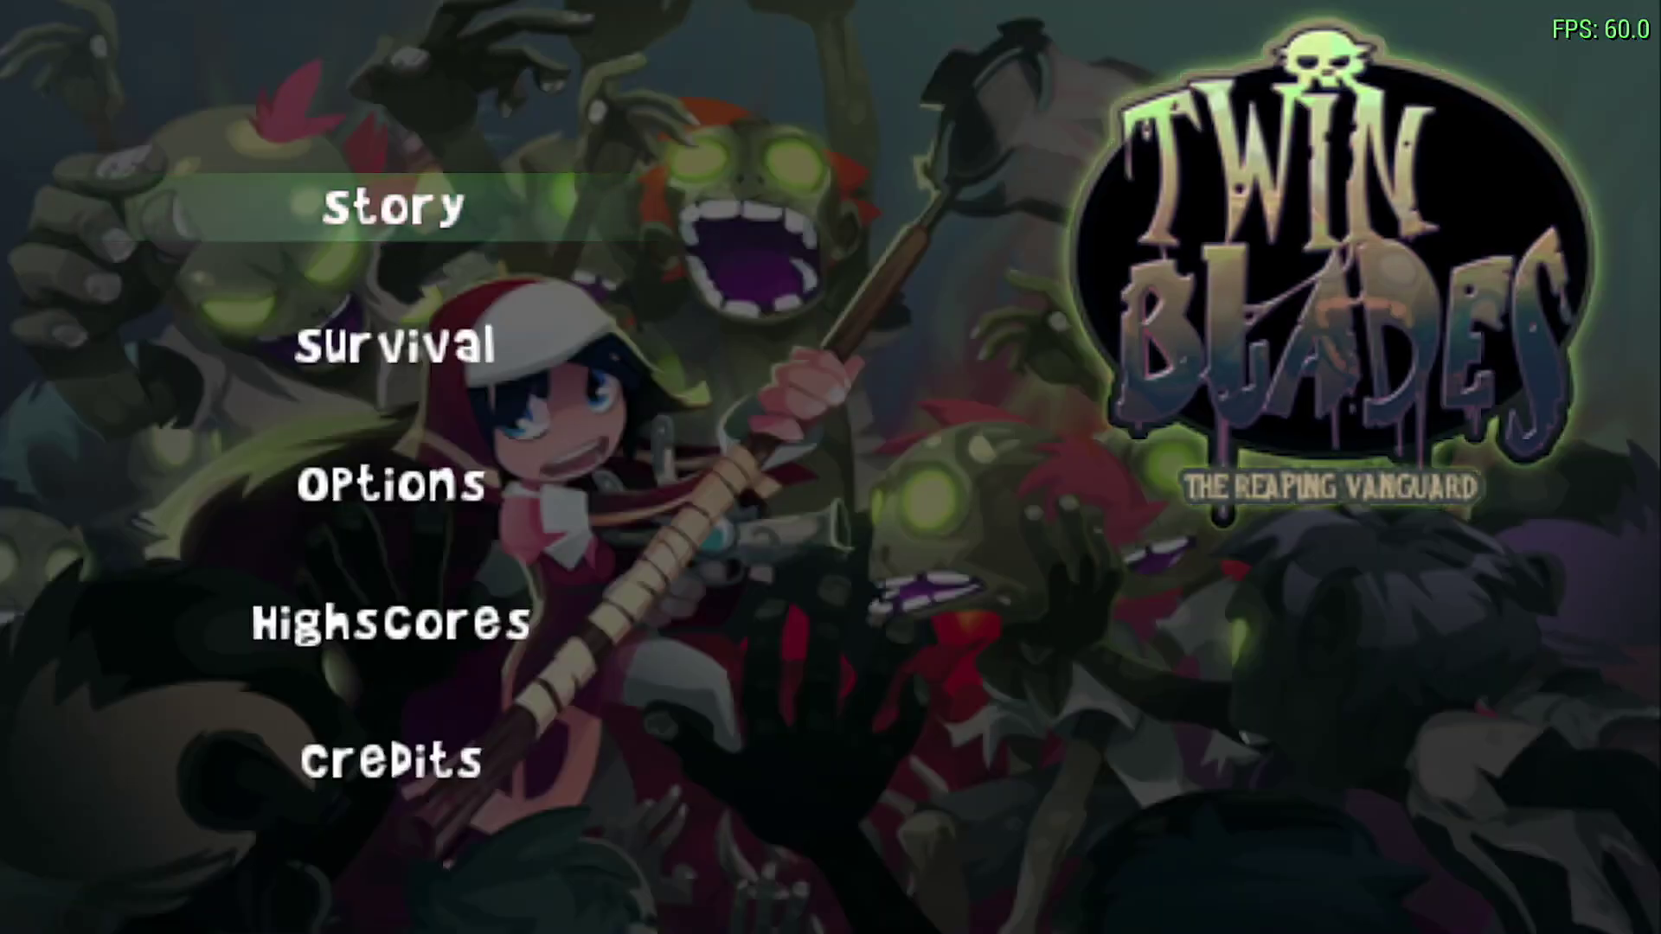
pyautogui.press('Down')
pyautogui.press('z')
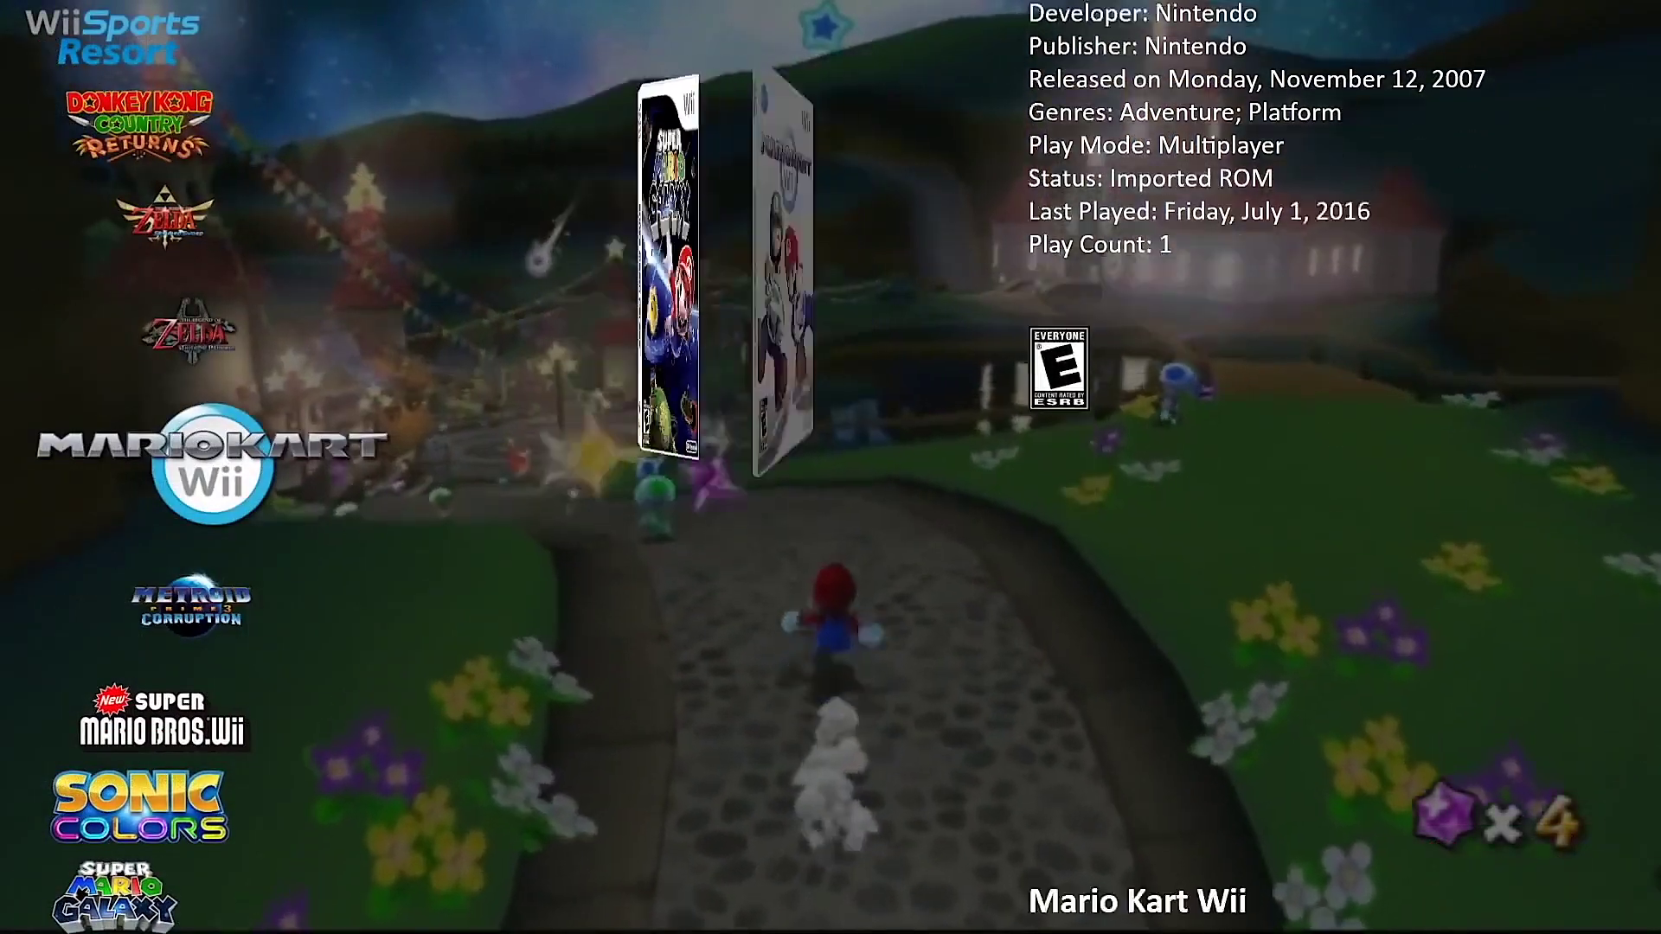
# Browse the Nintendo Wii, Nintendo 64 and GameCube collections in the full-screen game view, looking at covers and game details.
pyautogui.press('Up')
pyautogui.press('Up')
pyautogui.press('Up')
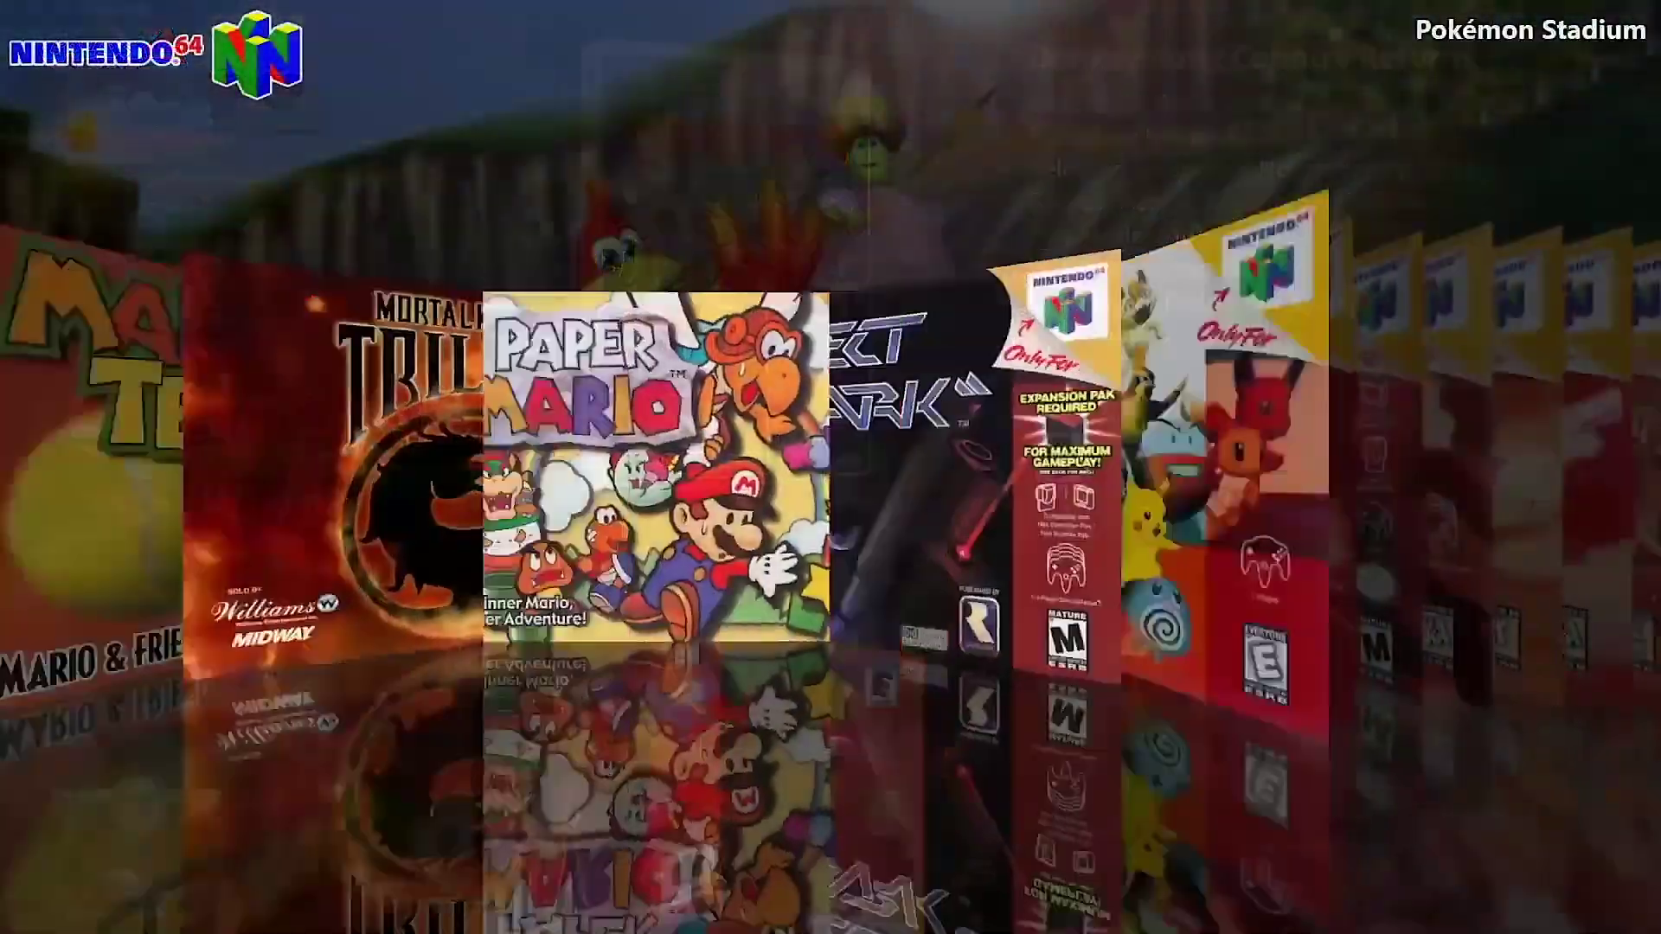
pyautogui.press('Right')
pyautogui.press('Right')
pyautogui.press('Right')
pyautogui.press('Right')
pyautogui.press('Right')
pyautogui.press('Right')
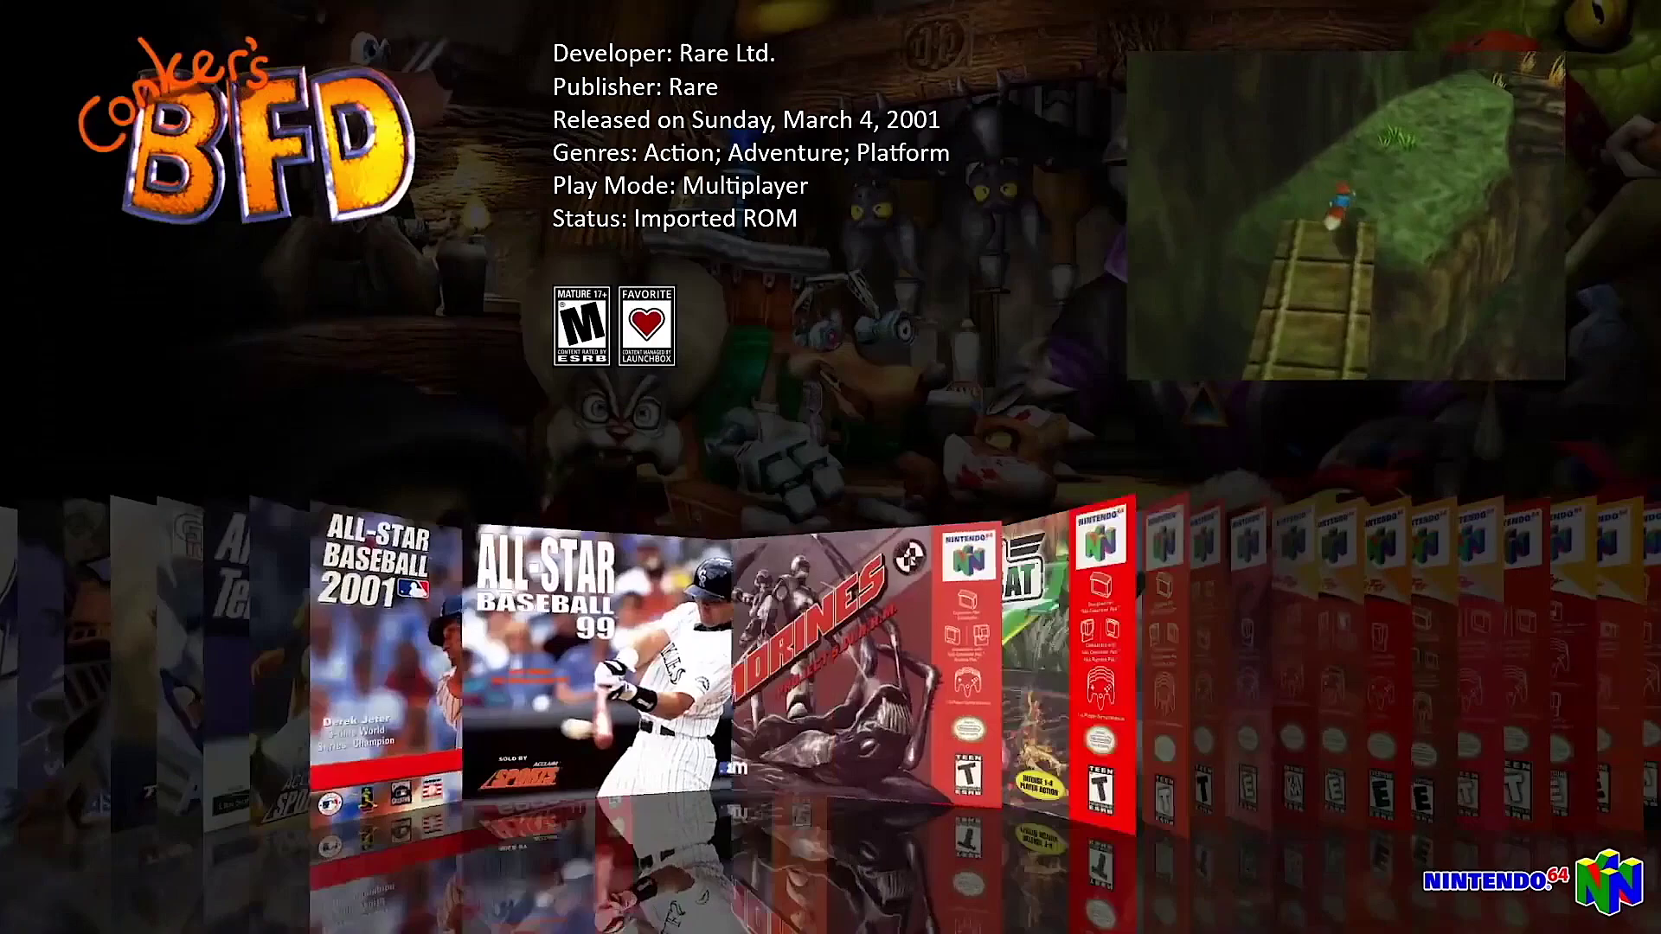
pyautogui.press('Right')
pyautogui.press('Right')
pyautogui.press('Right')
pyautogui.press('Right')
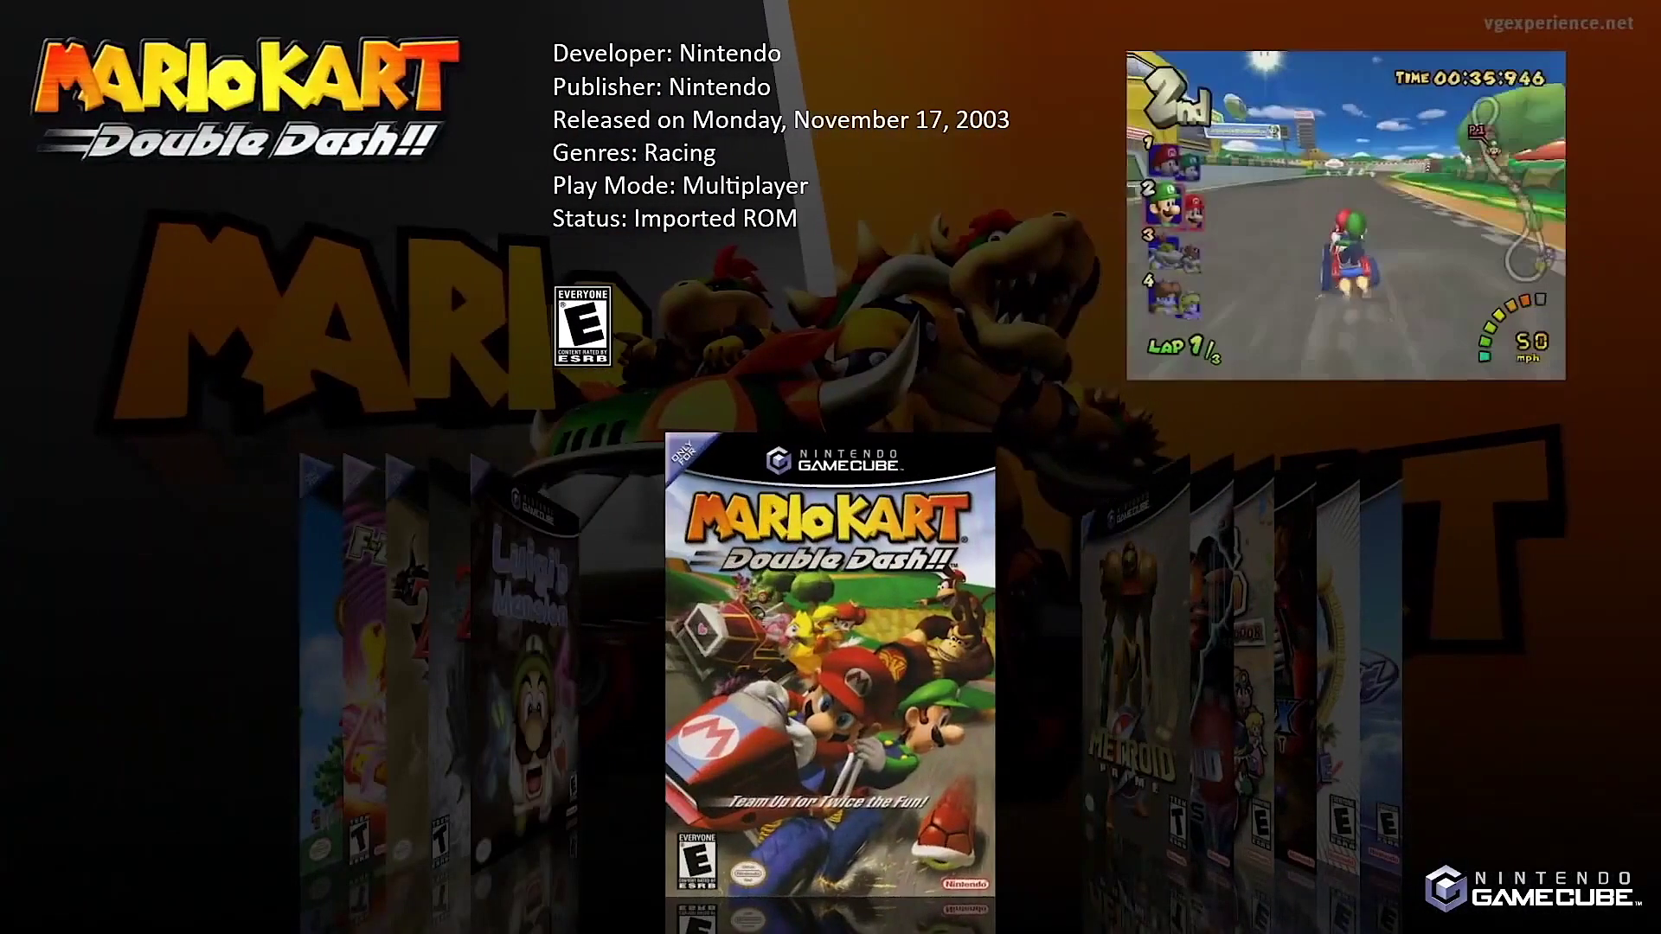
pyautogui.press('Left')
pyautogui.press('Left')
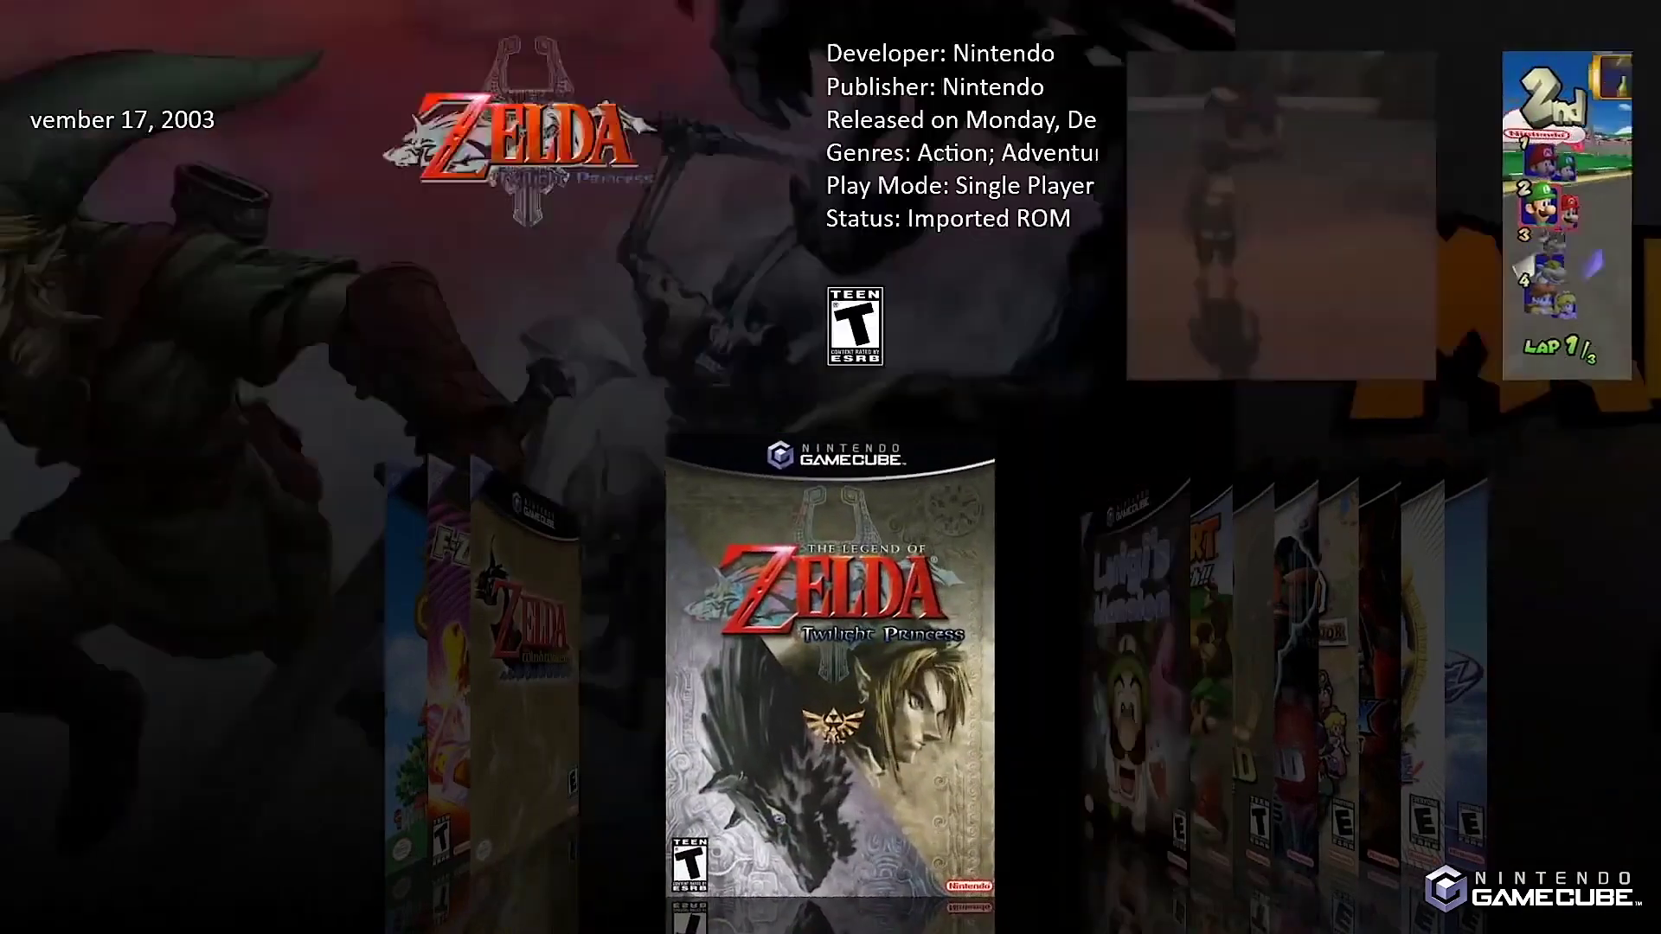